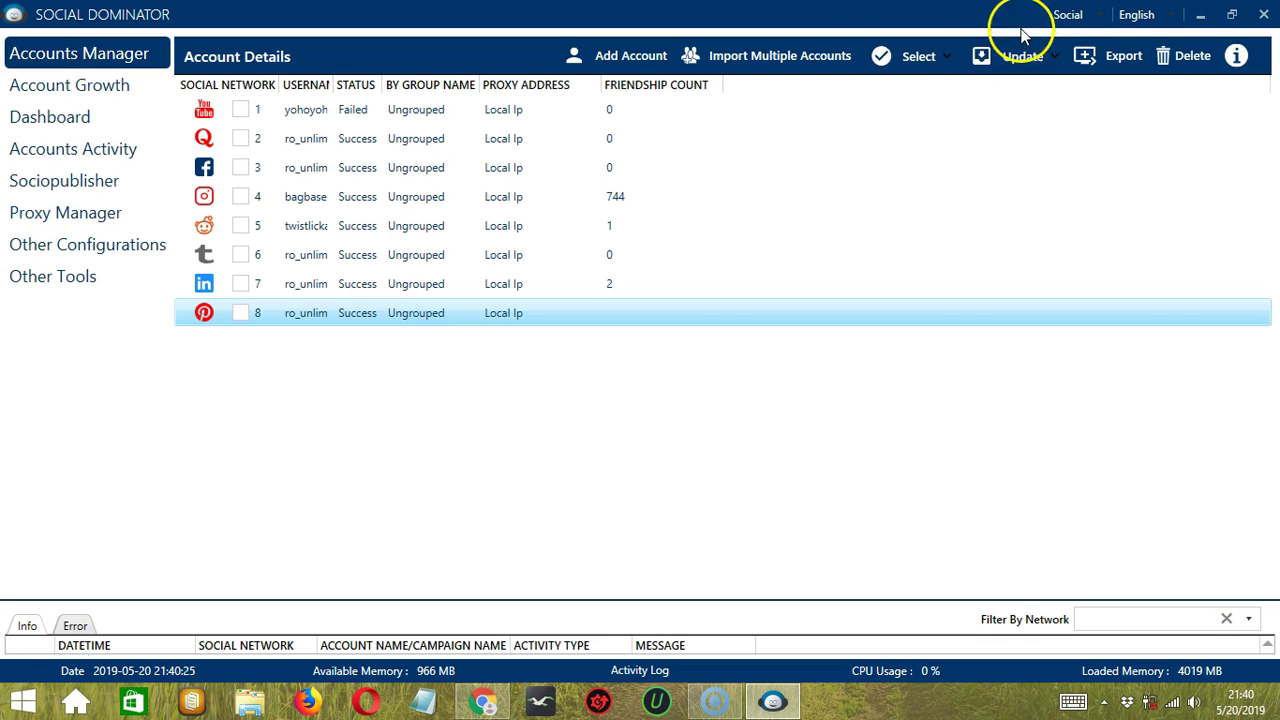
Start a new campaign in Sociopublisher and enter "Happy" as the description of a single post.
click(115, 179)
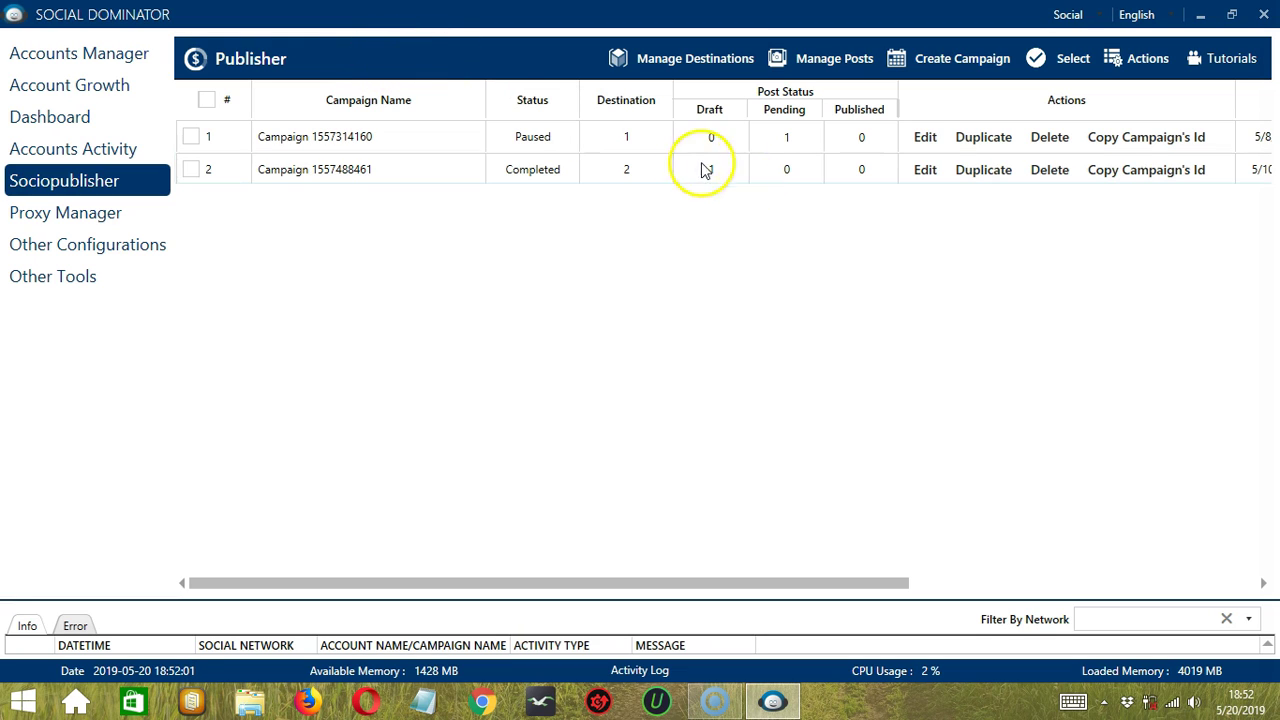
click(961, 76)
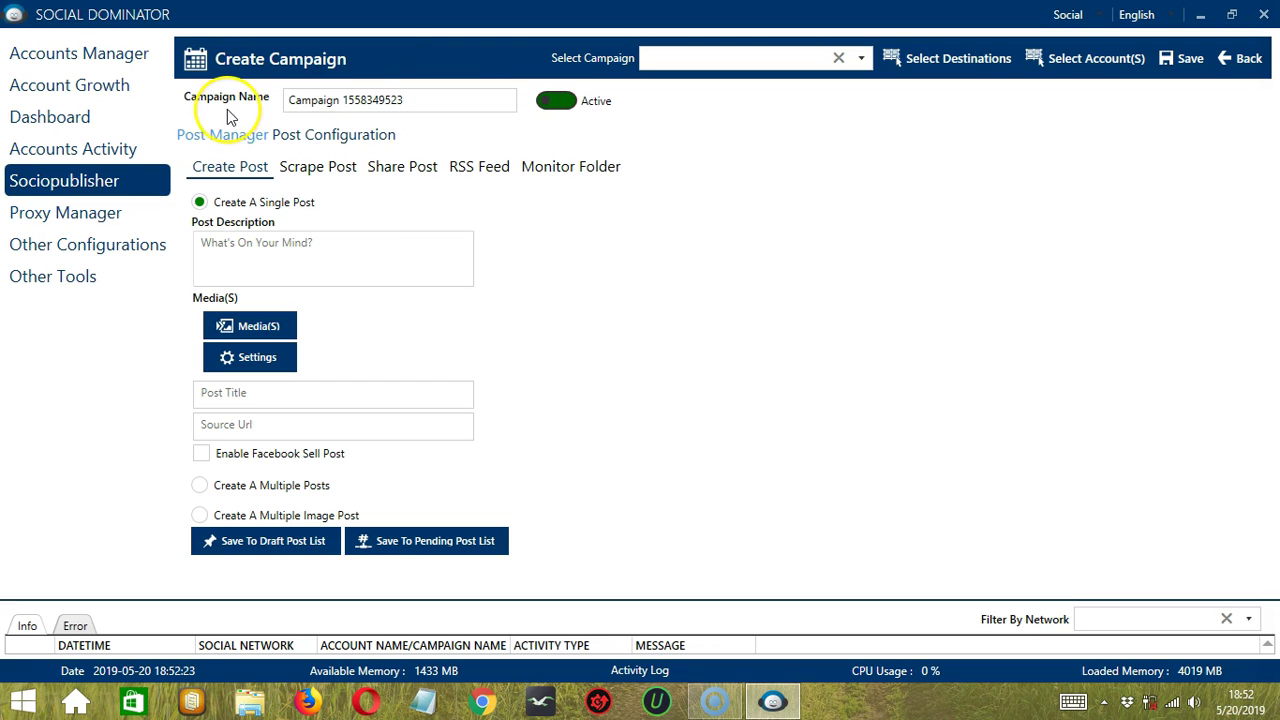
click(232, 170)
click(243, 255)
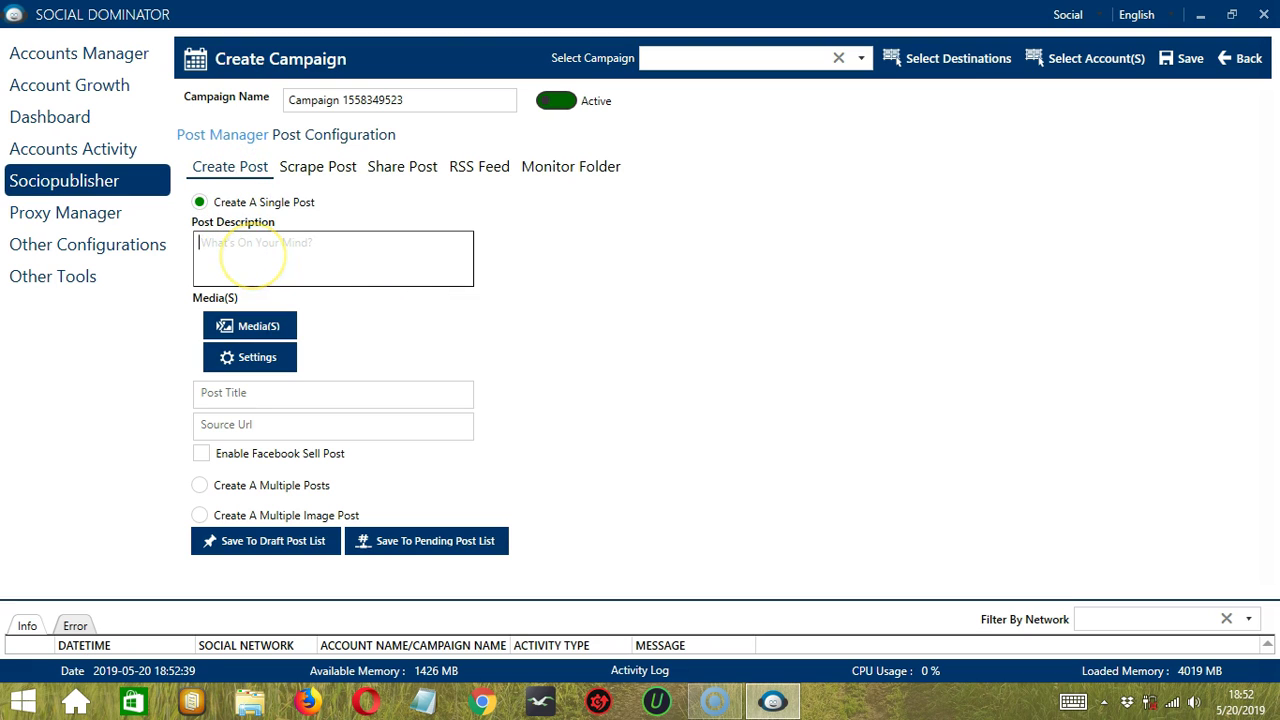
text(Happy)
Attach an image file to the single post as its media.
click(252, 324)
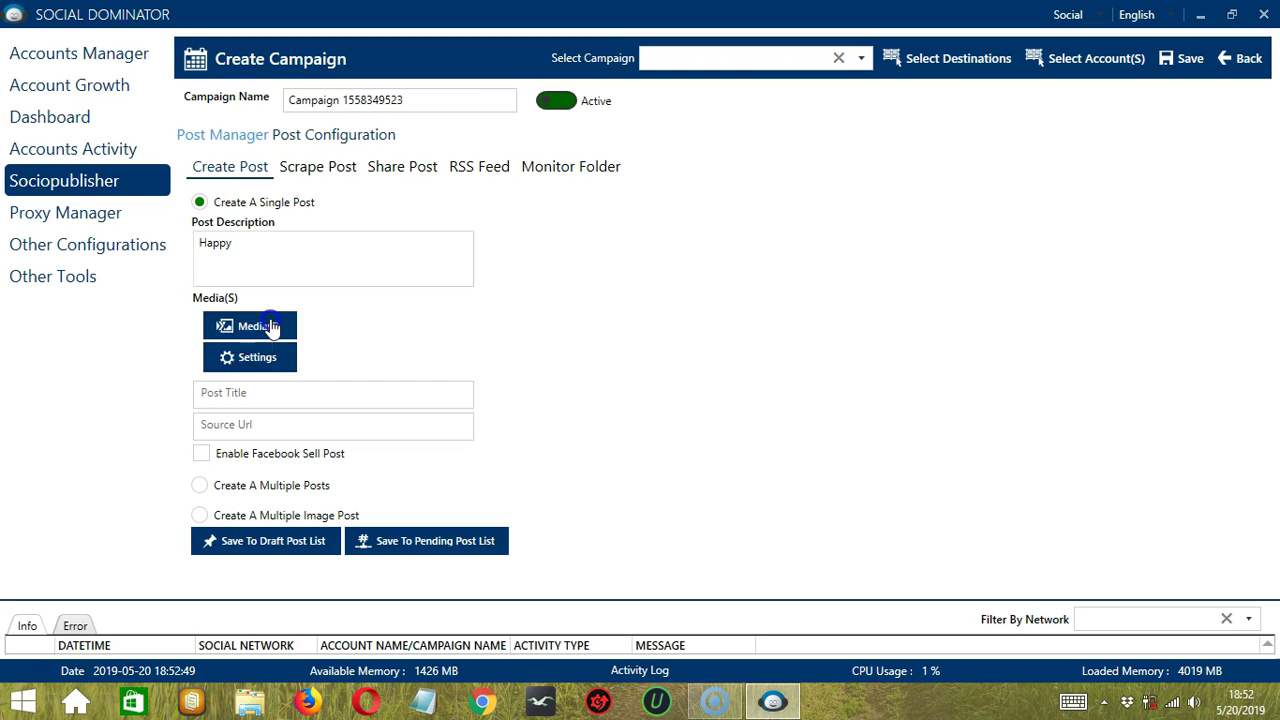
click(208, 312)
click(1117, 651)
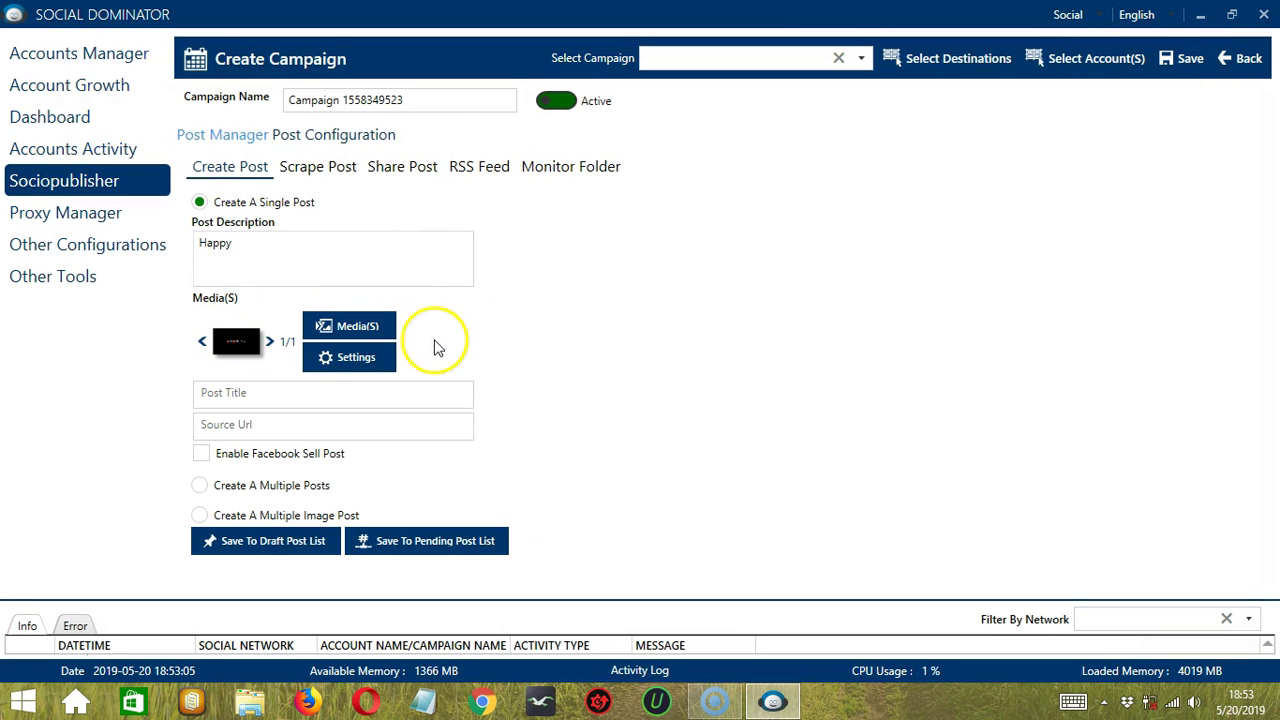
Look at the expiry date calendar in the single post's general settings, and save the settings with the expiry date disabled.
click(386, 362)
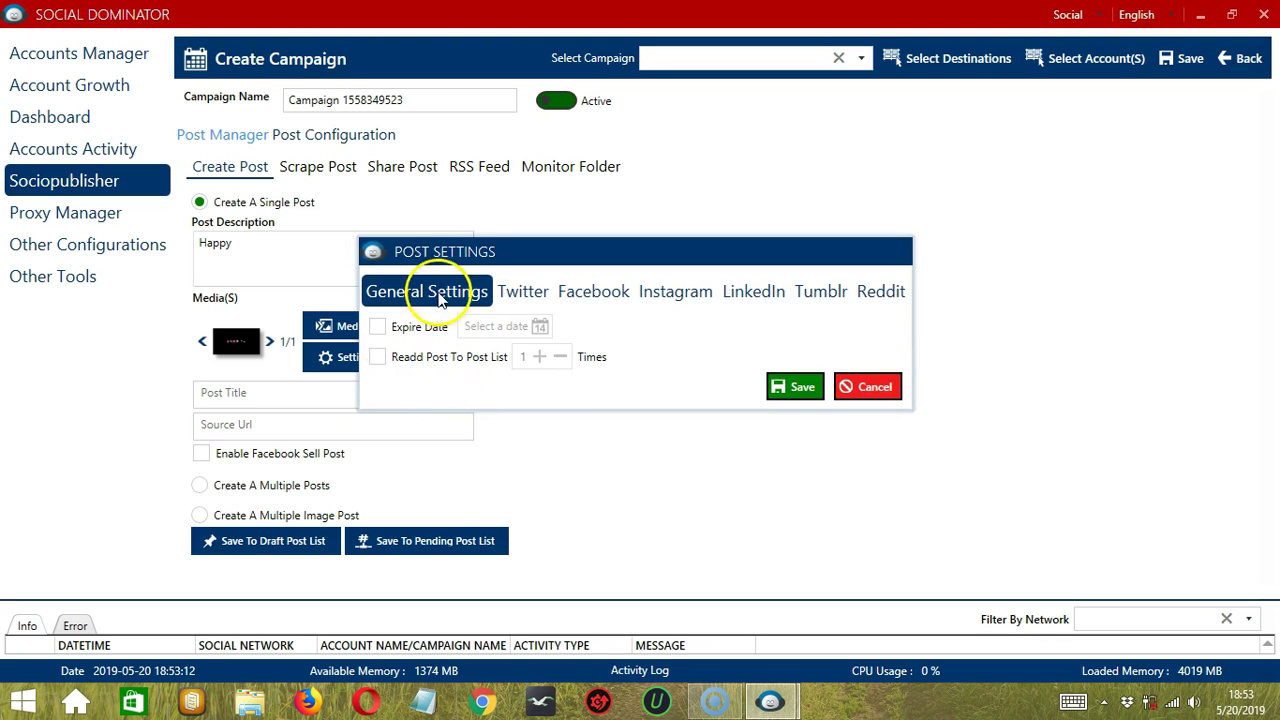
click(376, 327)
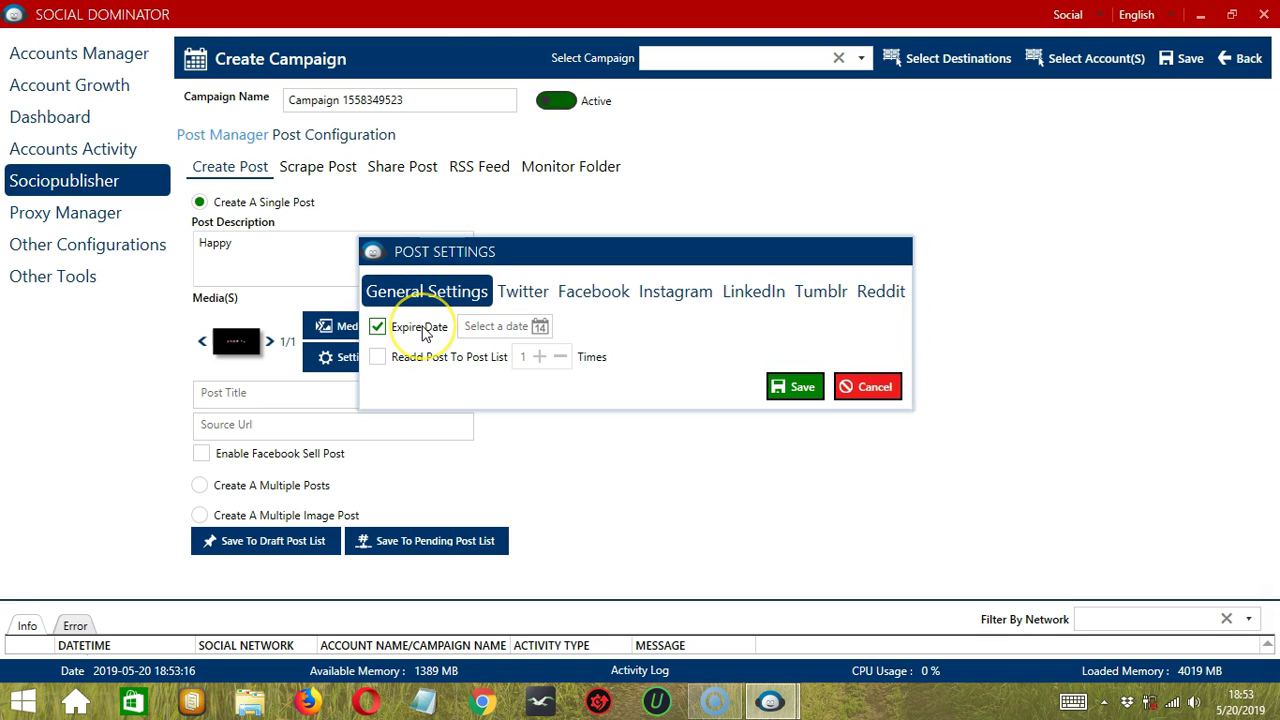
click(540, 330)
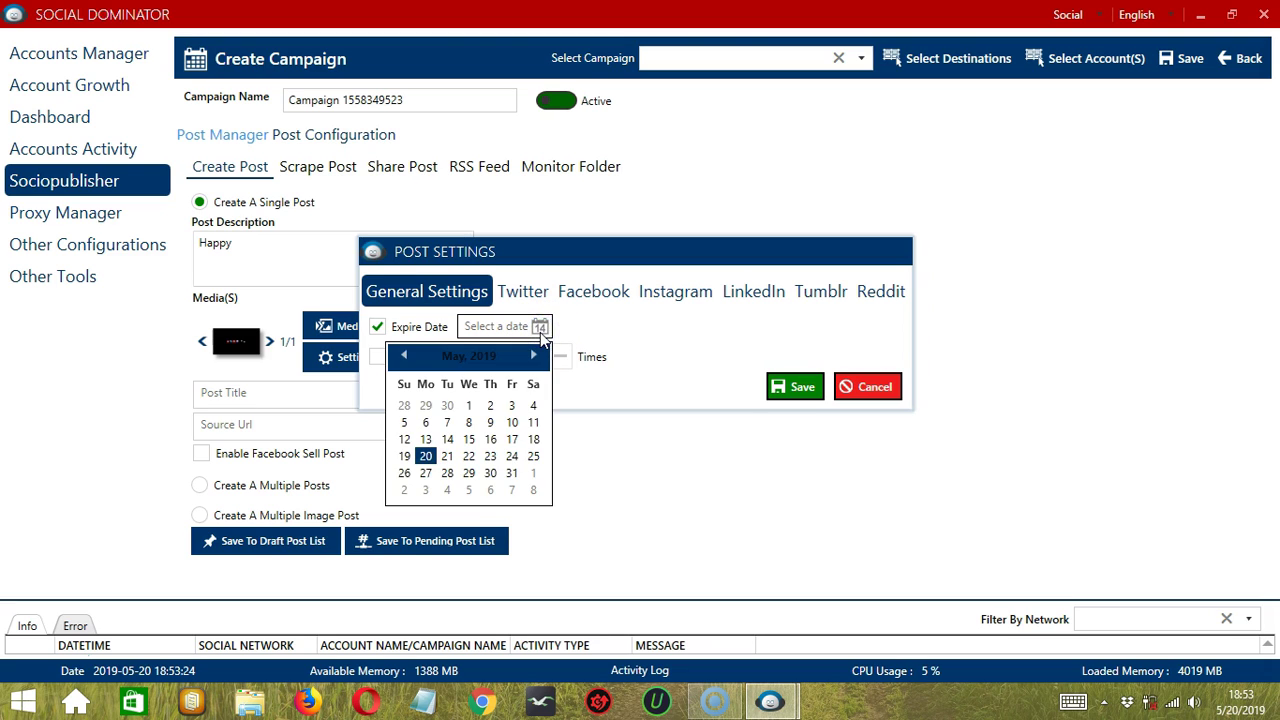
click(540, 330)
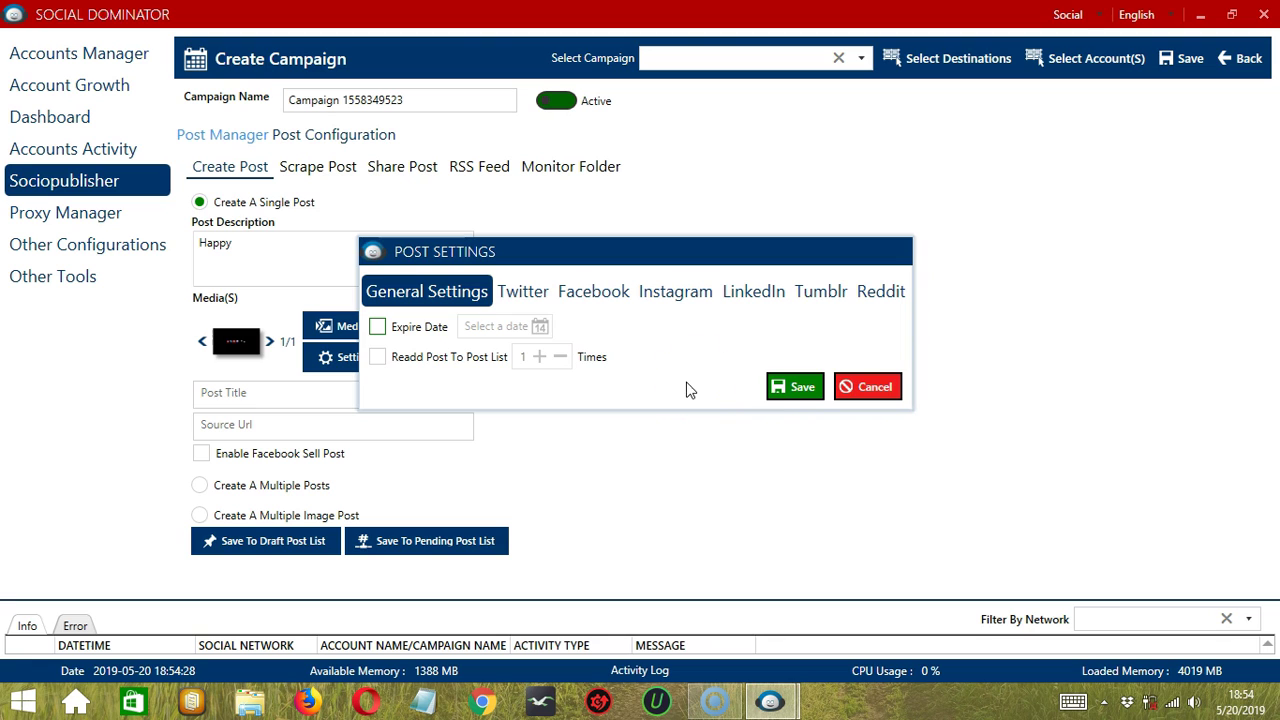
click(791, 387)
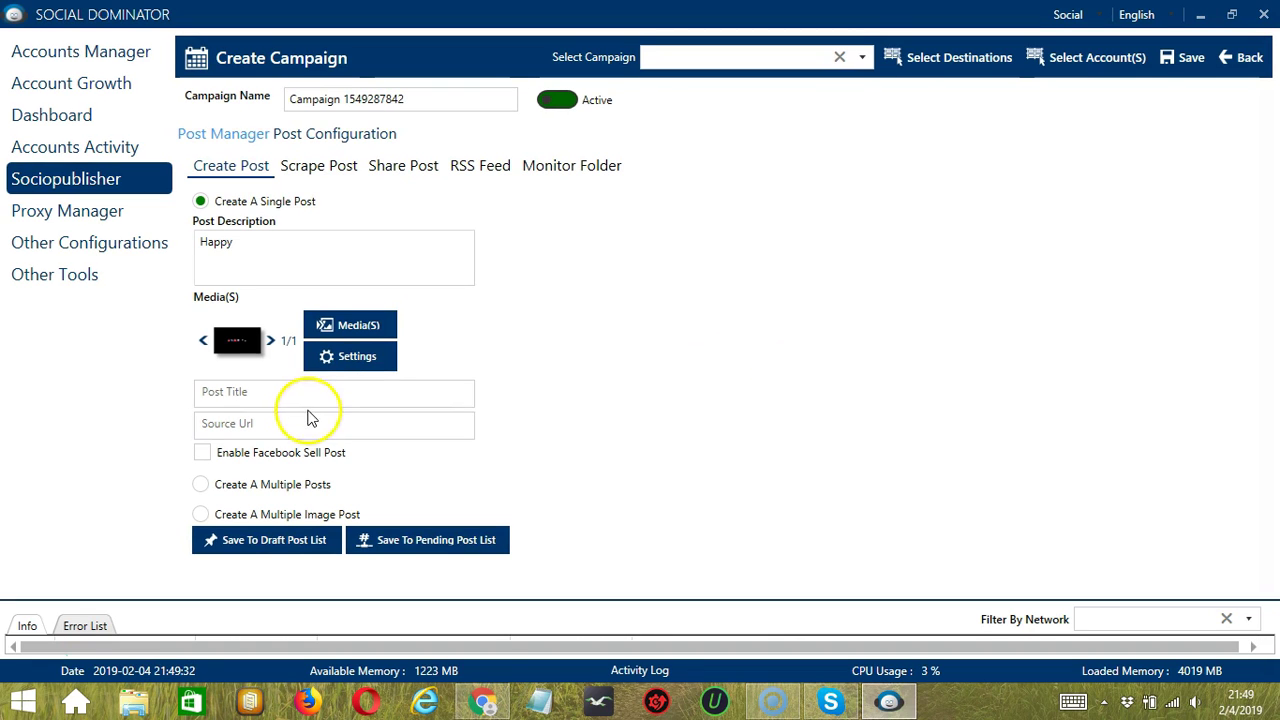
Look at the single post's title and source URL fields and enable the Facebook sell post option.
click(307, 397)
click(338, 418)
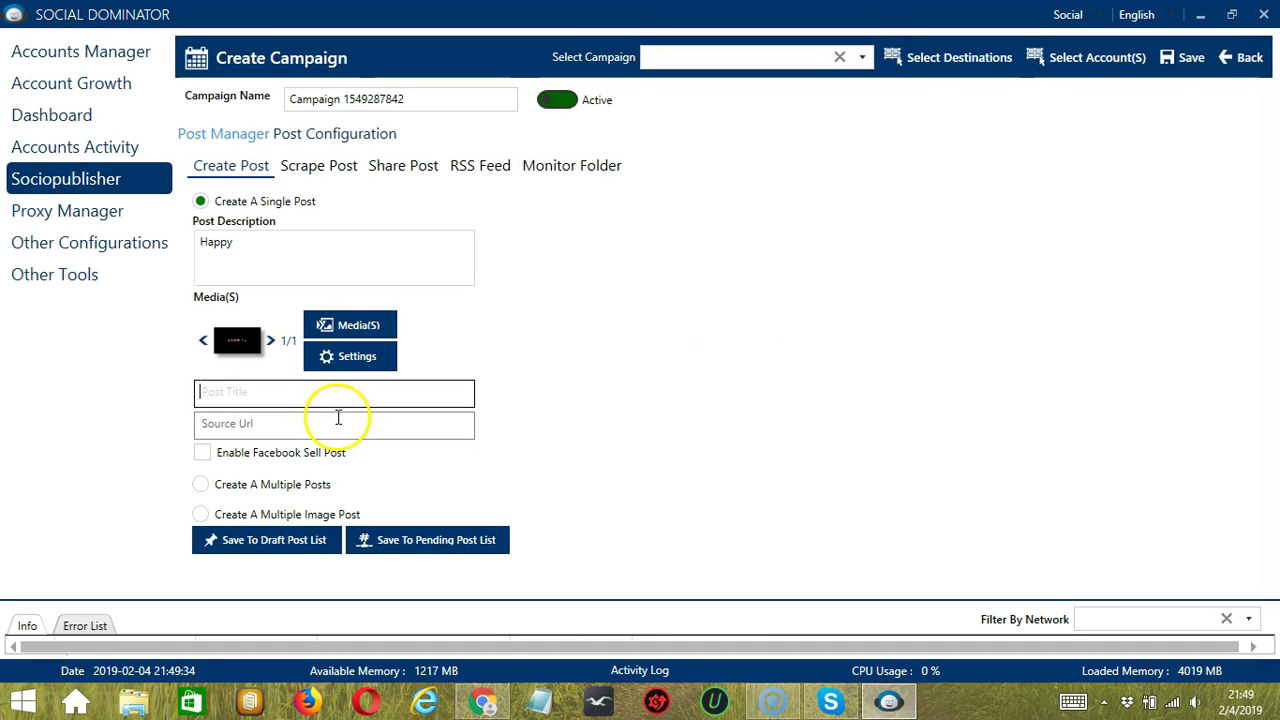
click(300, 452)
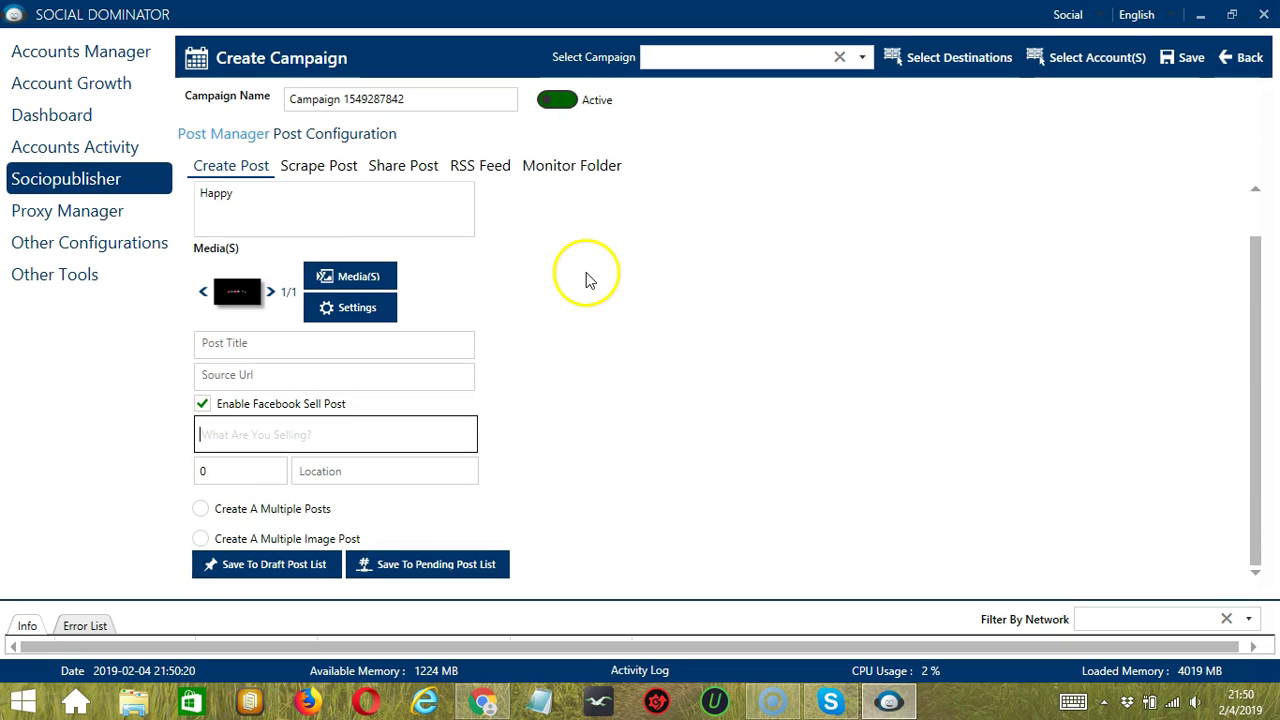
Switch to creating multiple posts and add a post with the description "Happy".
click(201, 512)
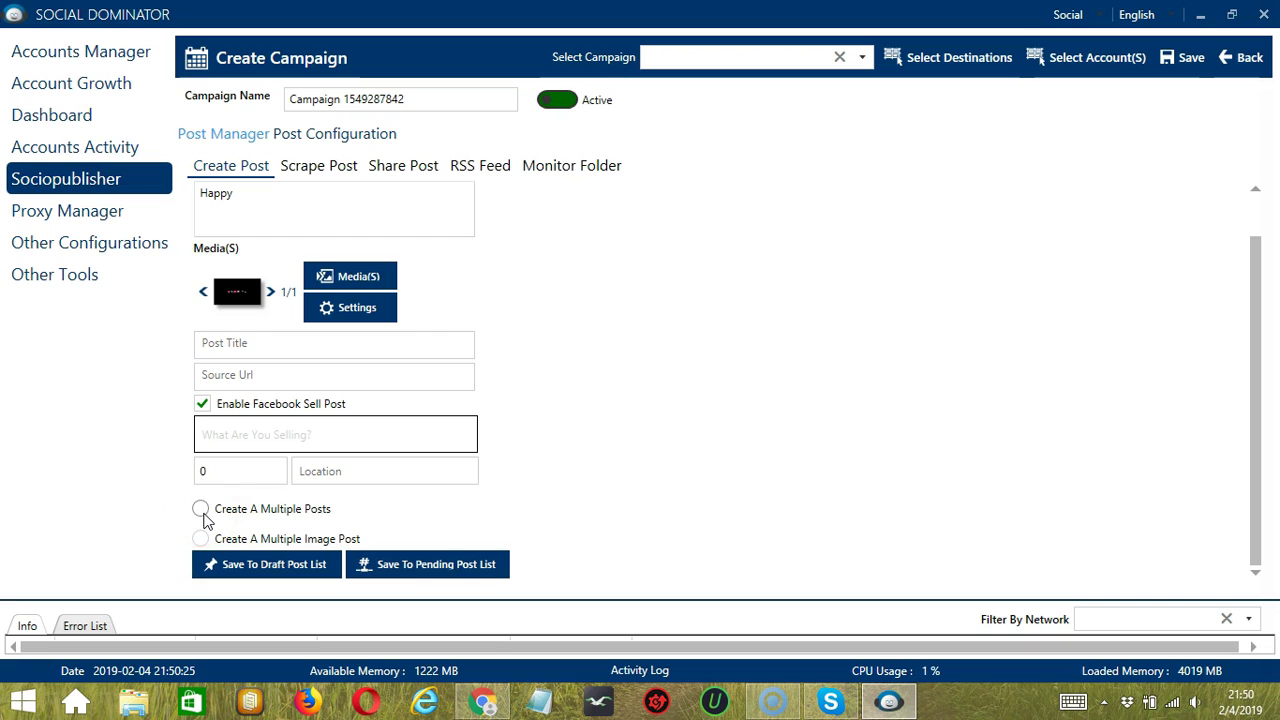
click(274, 267)
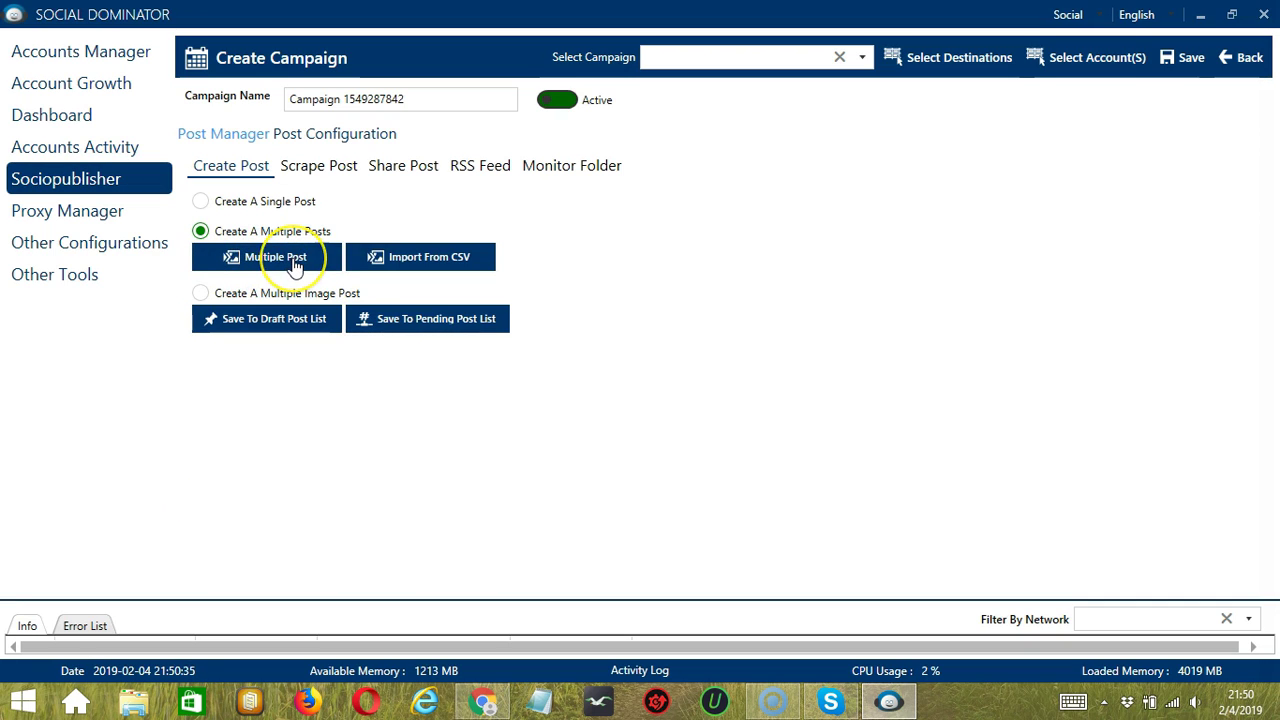
click(296, 265)
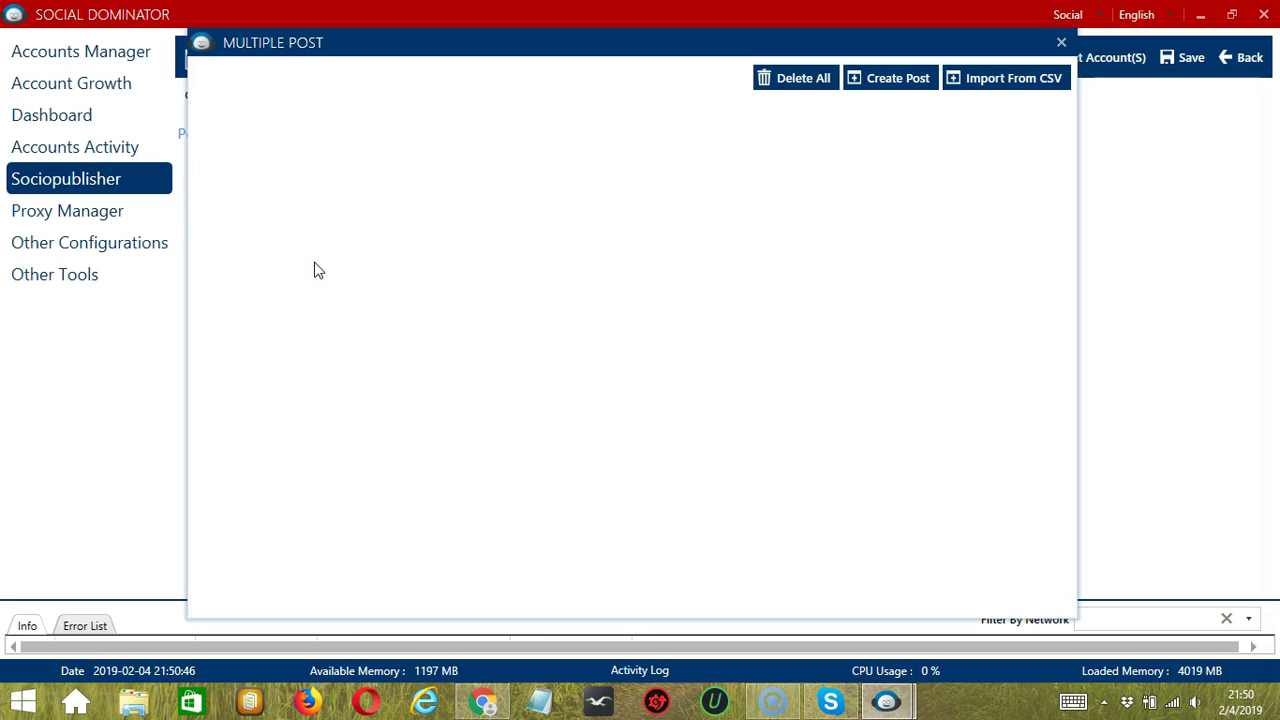
click(885, 90)
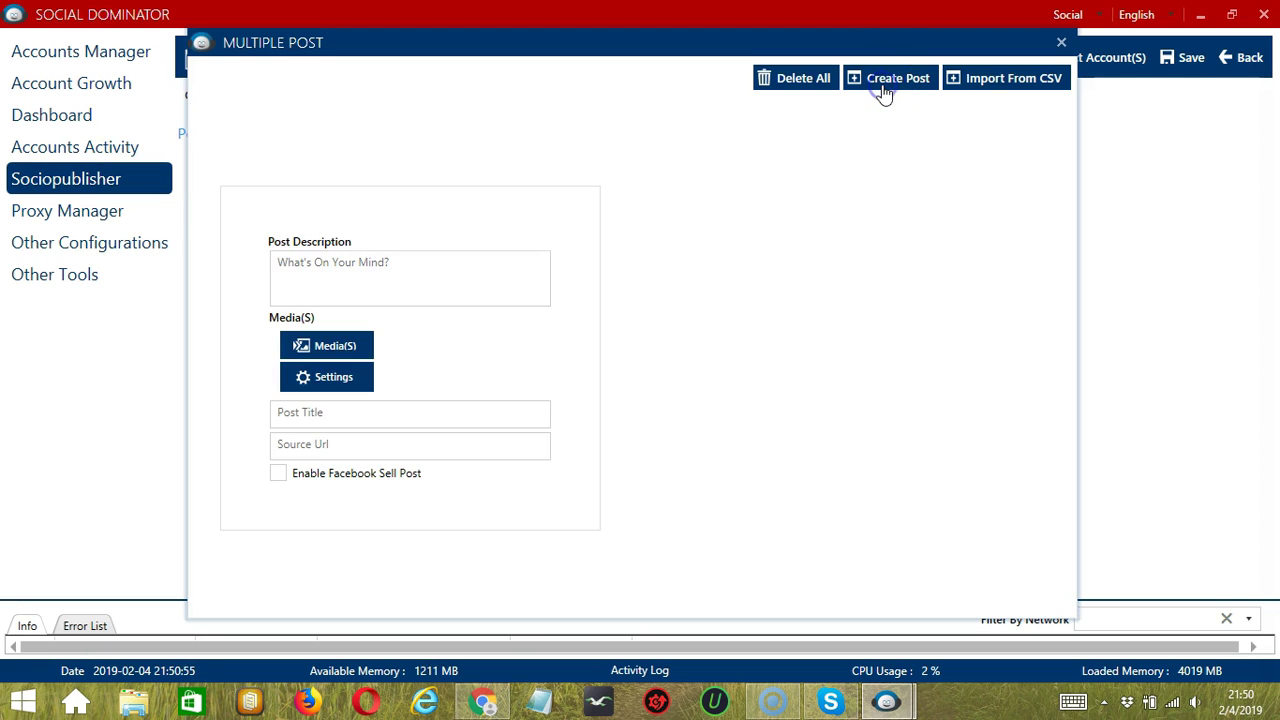
click(380, 268)
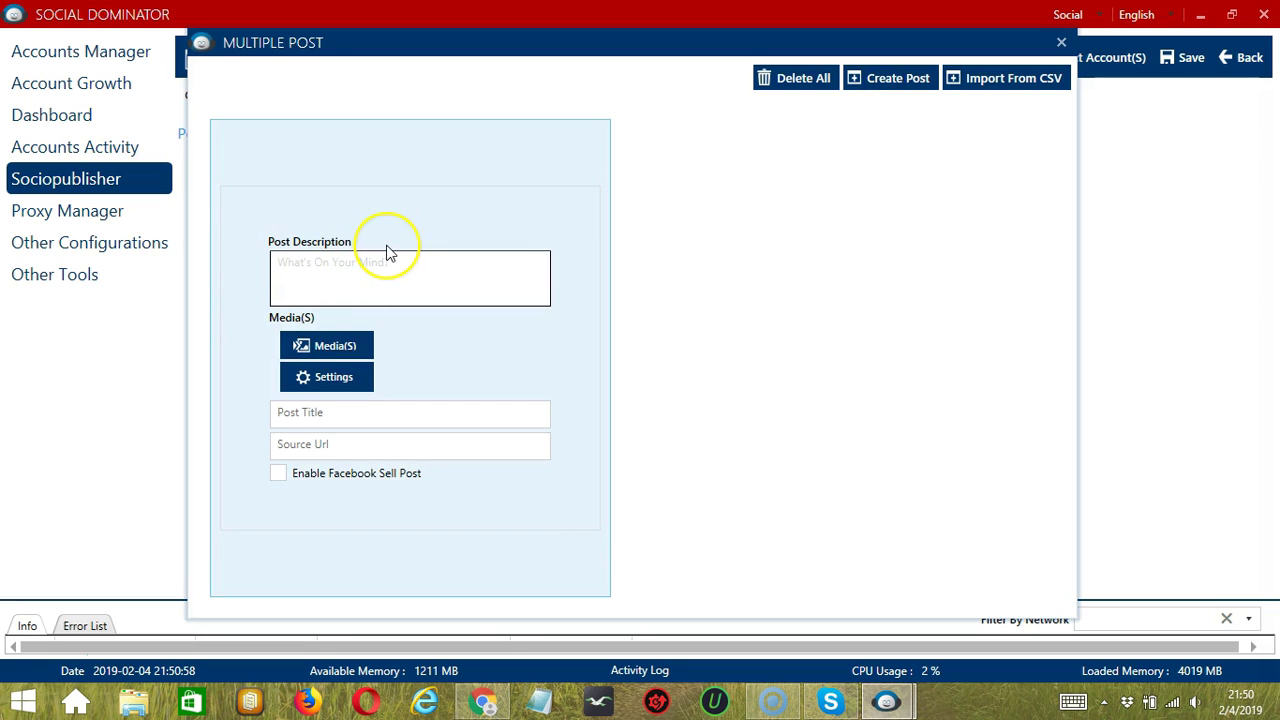
text(Happy)
Attach an image from the Desktop to the new post in the Multiple Post window.
click(350, 345)
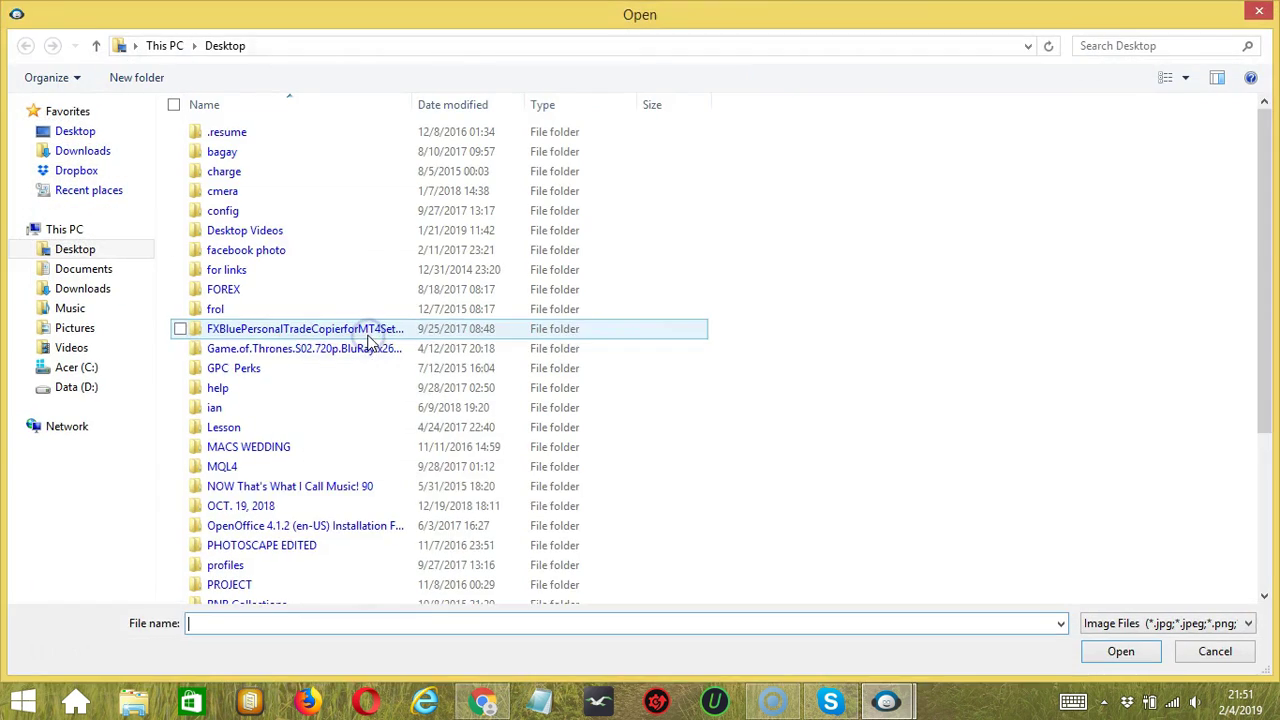
scroll(280, 550, down, 4)
click(258, 594)
click(1121, 651)
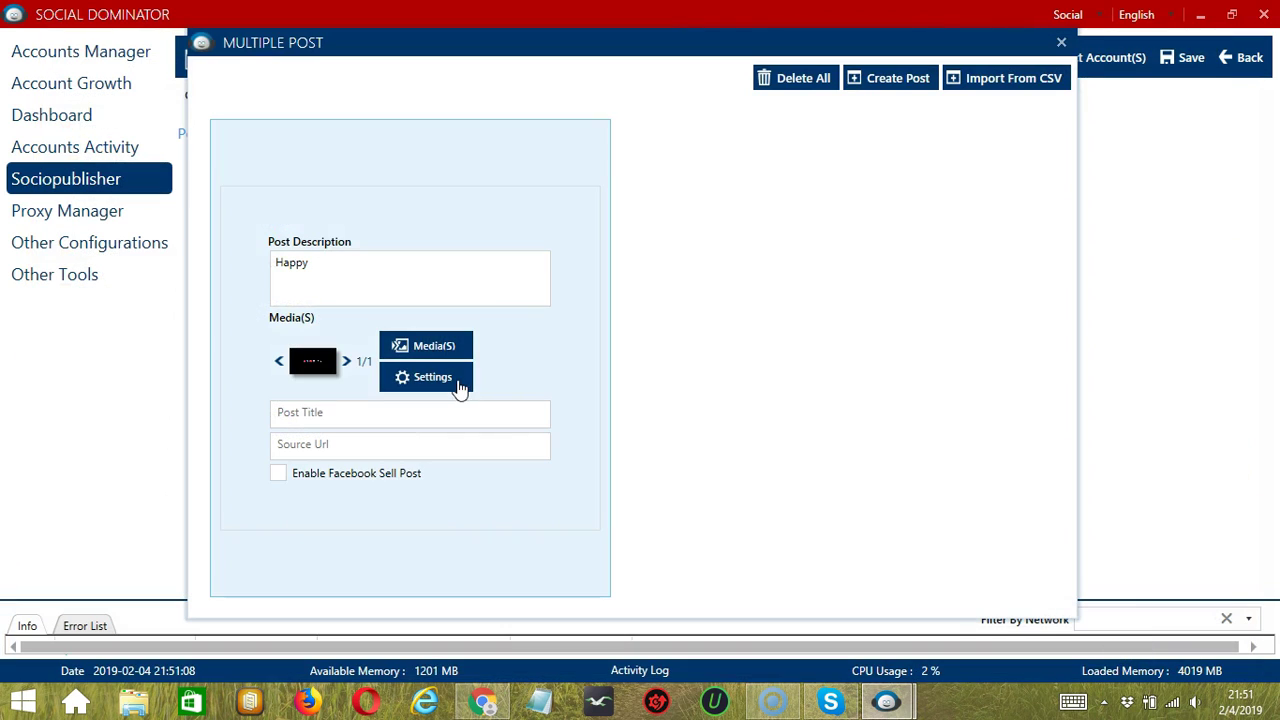
View and save the new post's general settings, and inspect its title and source URL fields.
click(460, 386)
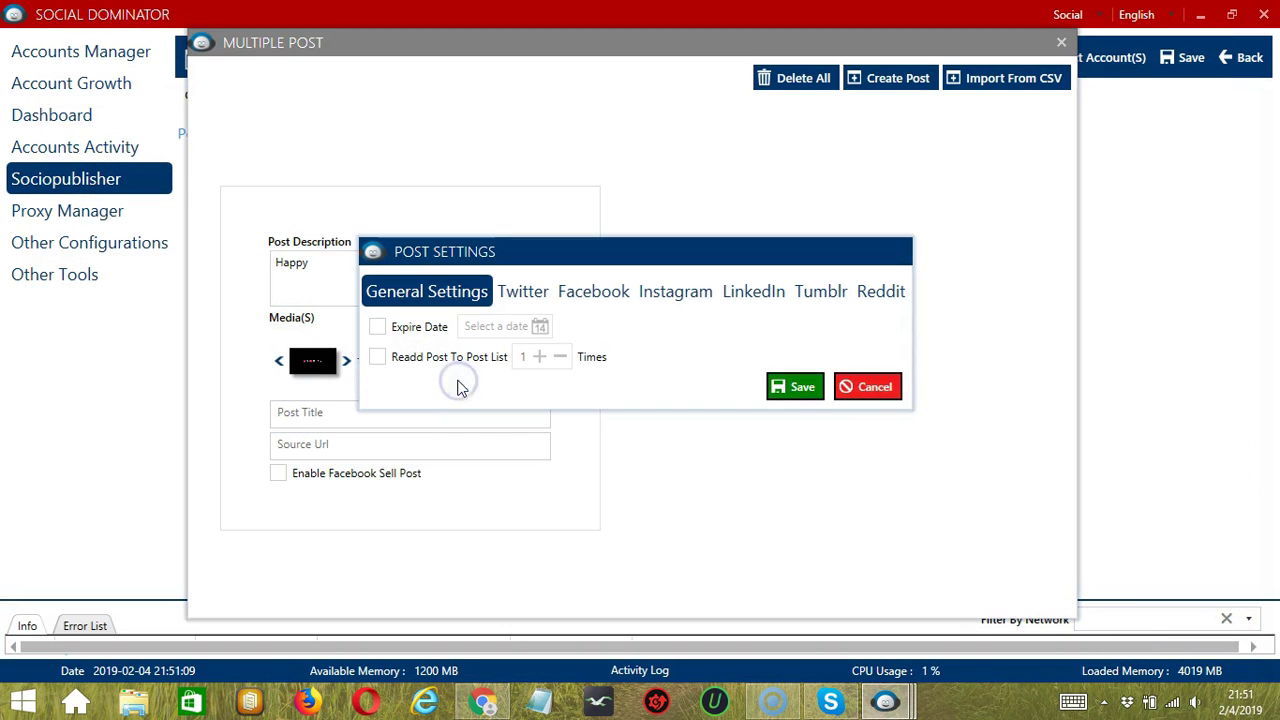
click(803, 388)
click(379, 418)
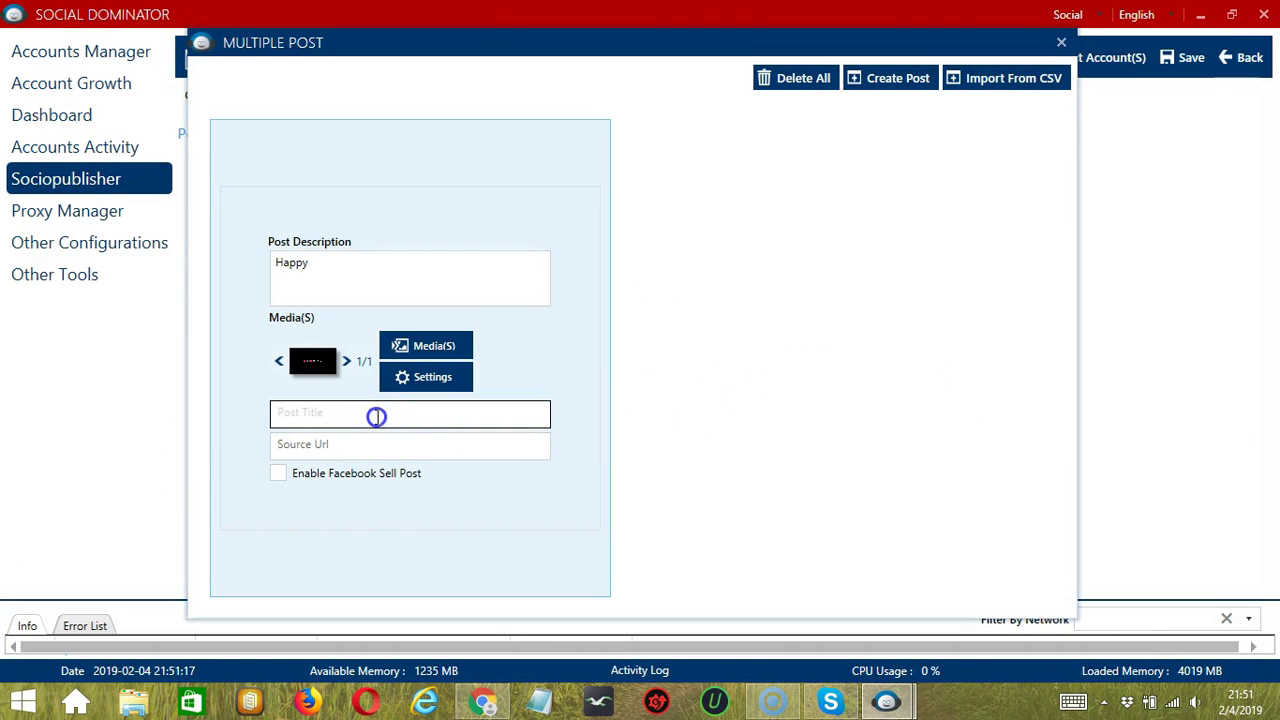
click(383, 441)
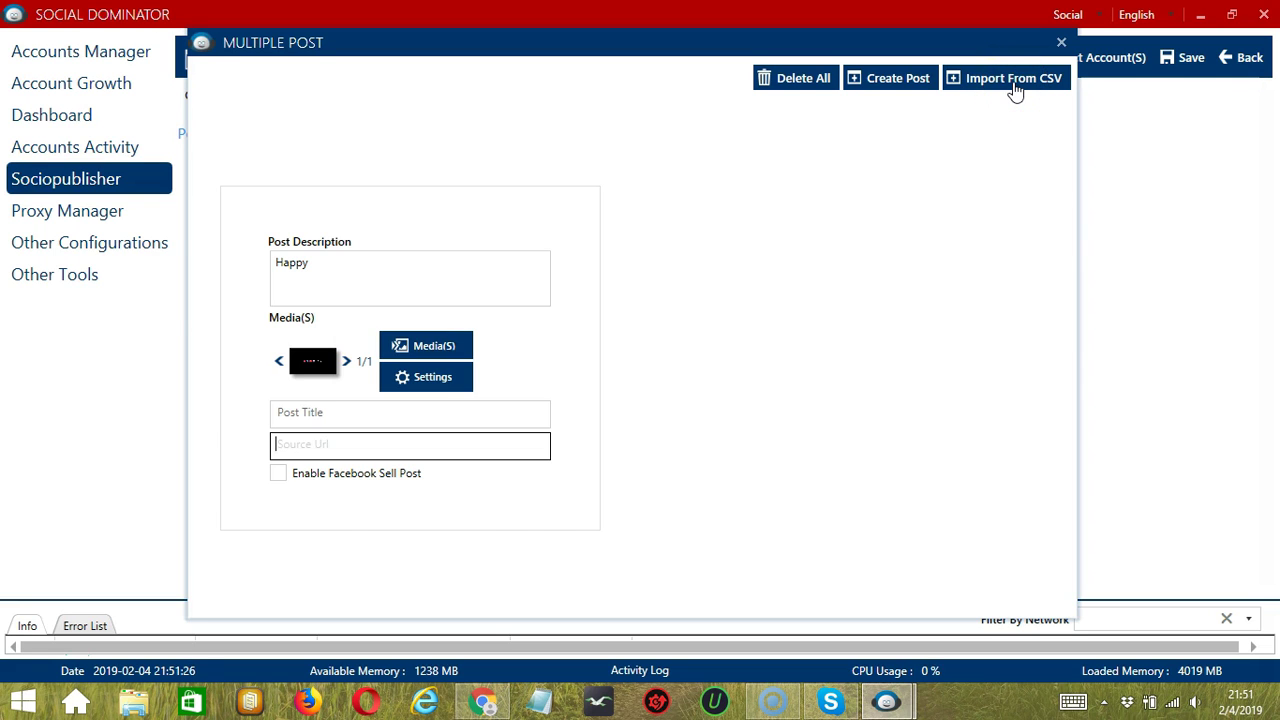
Open and cancel the CSV import, and delete all posts before closing the Multiple Post window.
click(1015, 80)
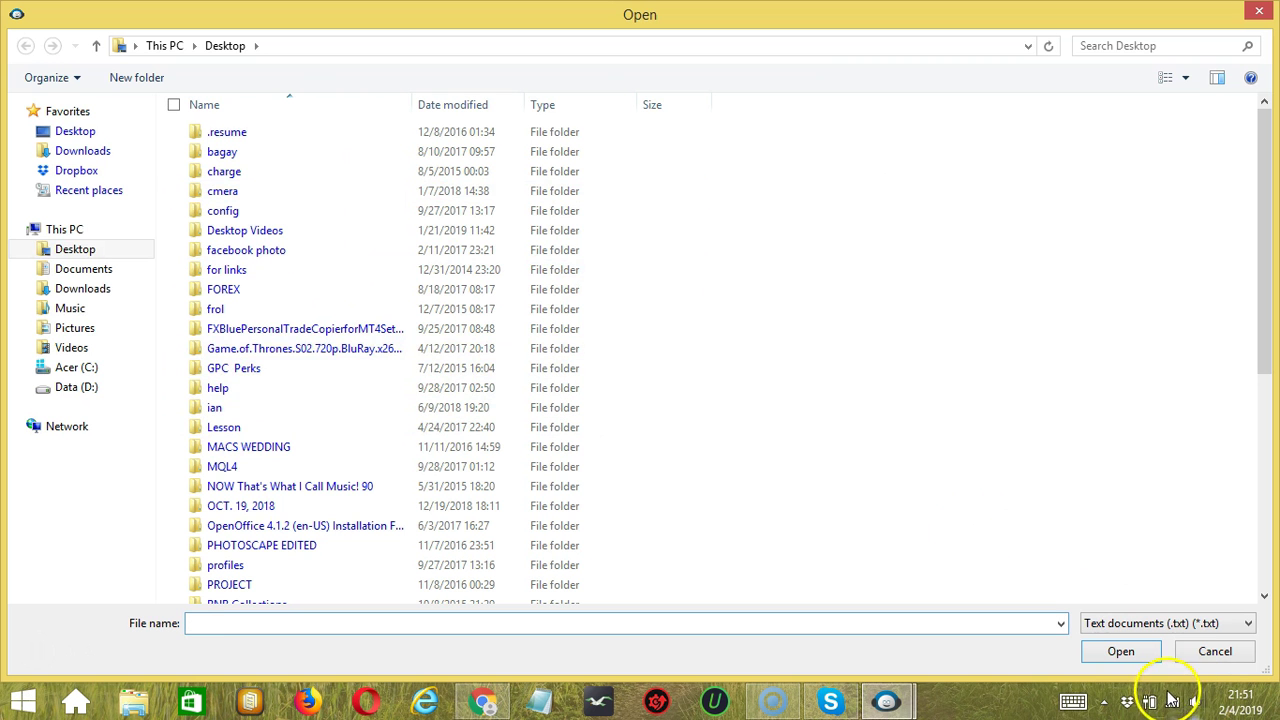
click(1222, 651)
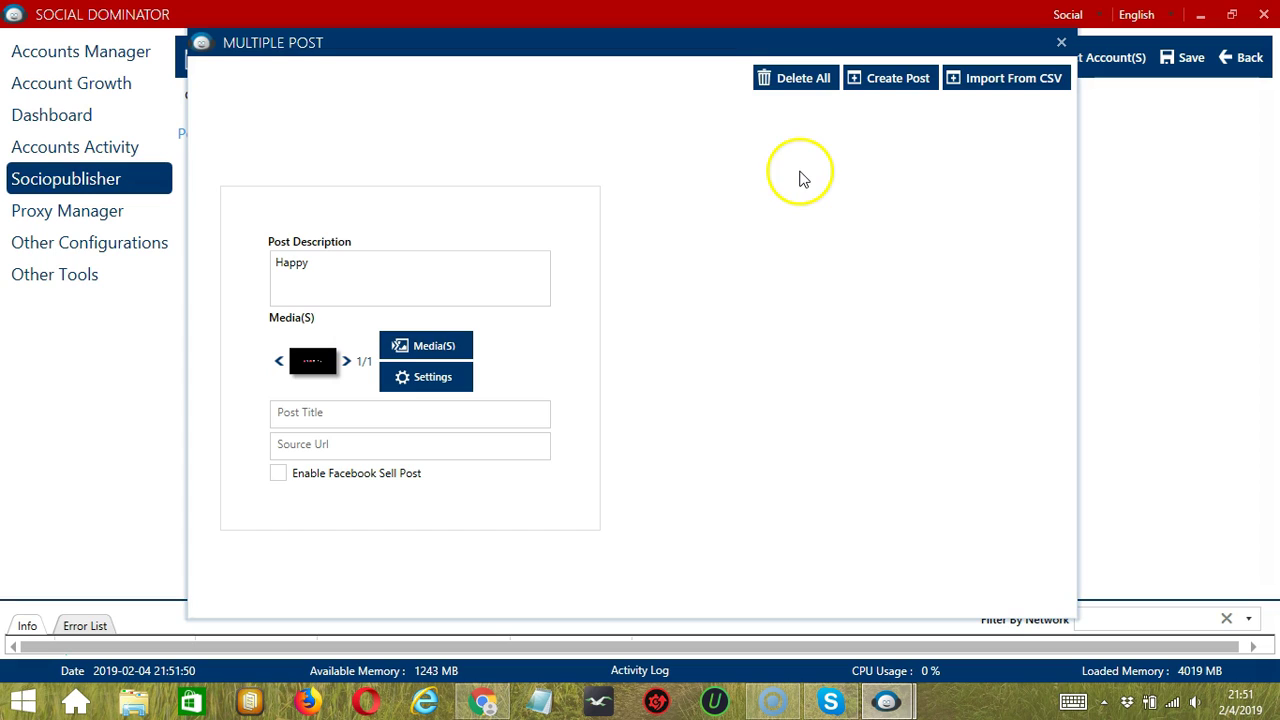
click(787, 95)
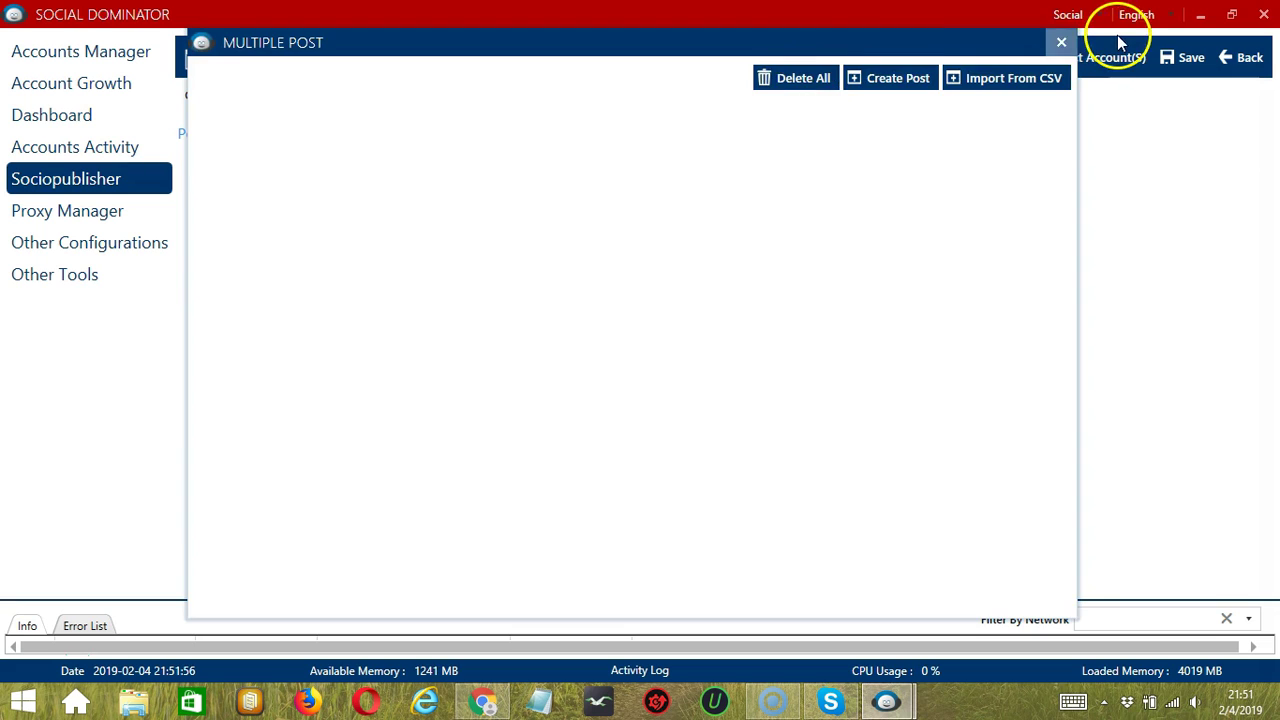
click(1061, 42)
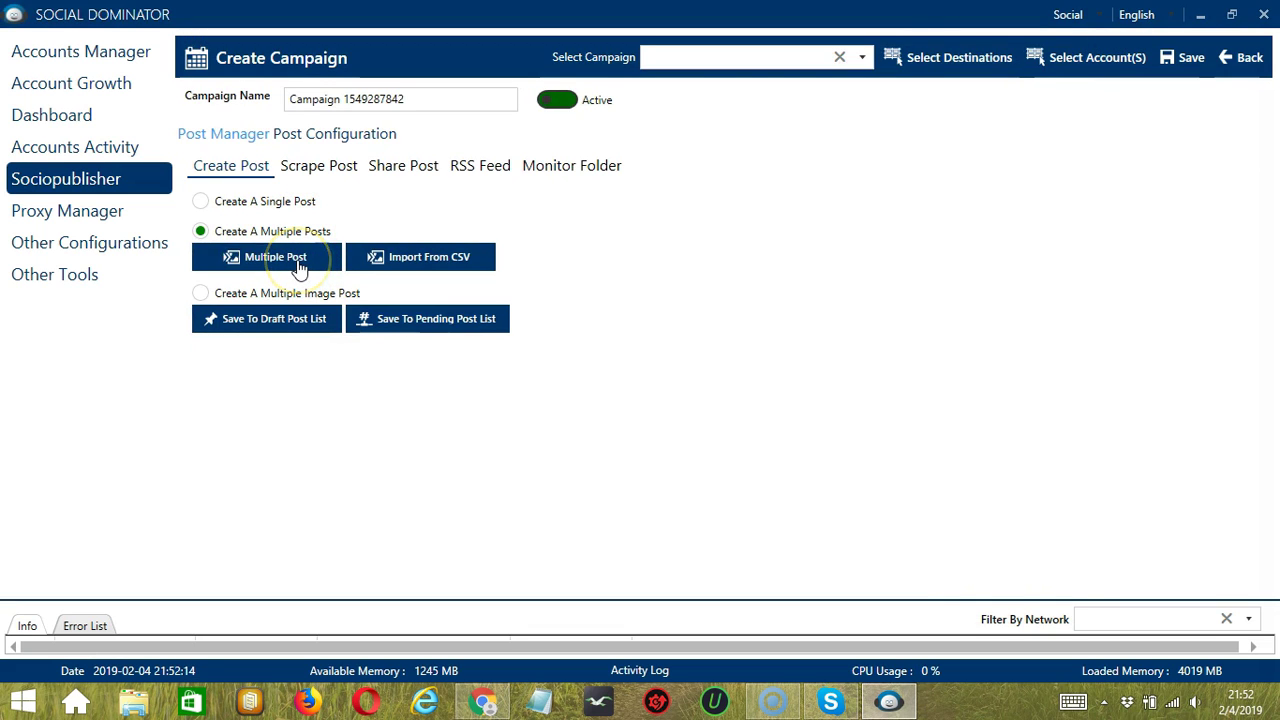
Open and cancel the CSV import for multiple posts, and switch to creating a multiple image post.
click(484, 263)
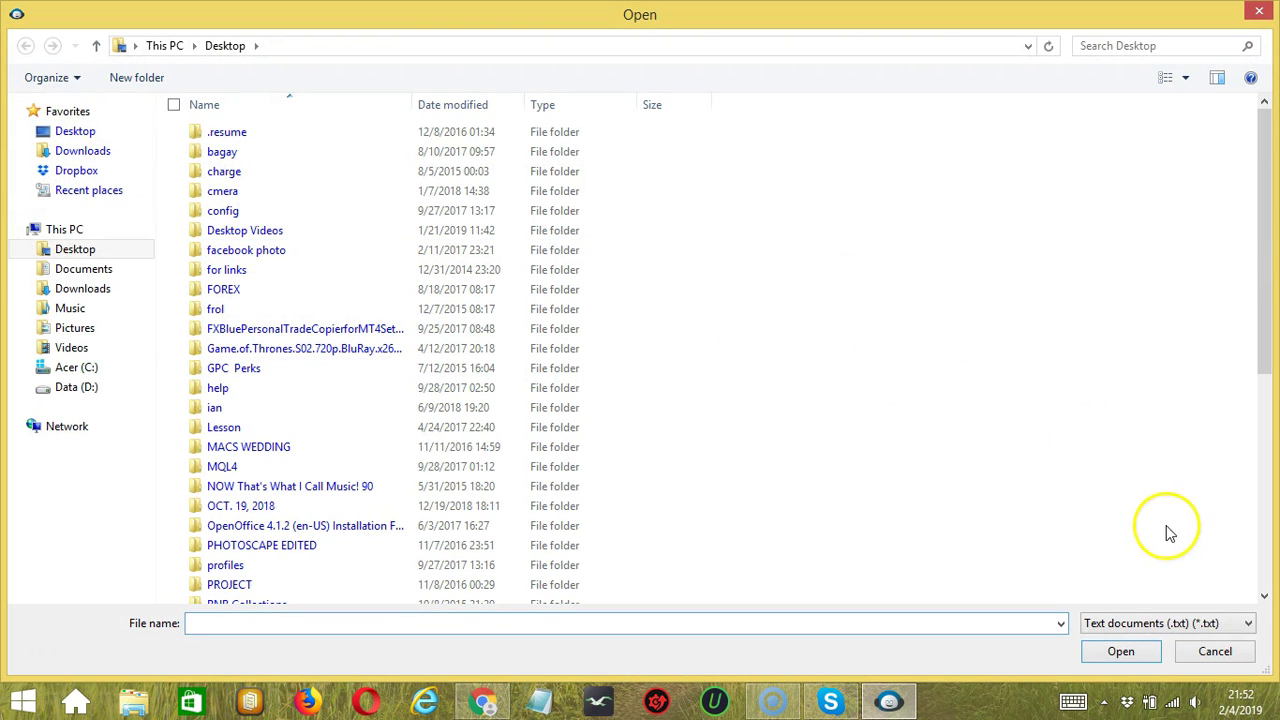
click(1215, 652)
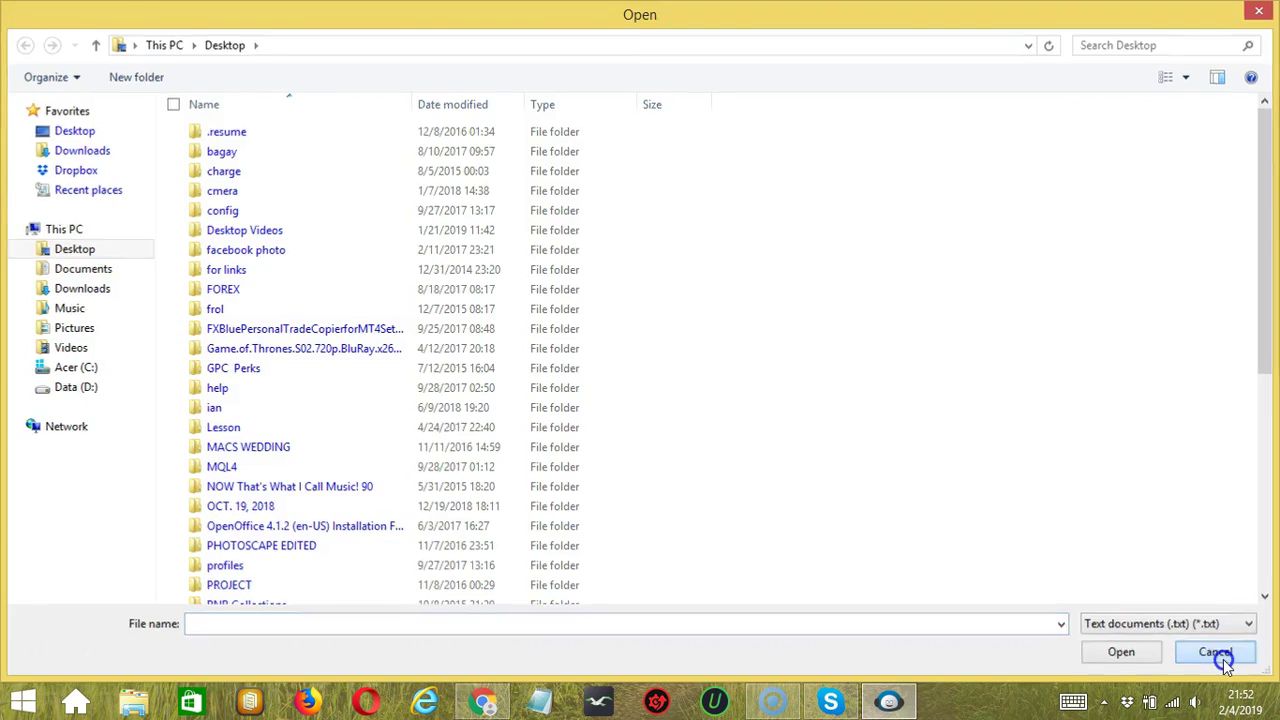
click(231, 295)
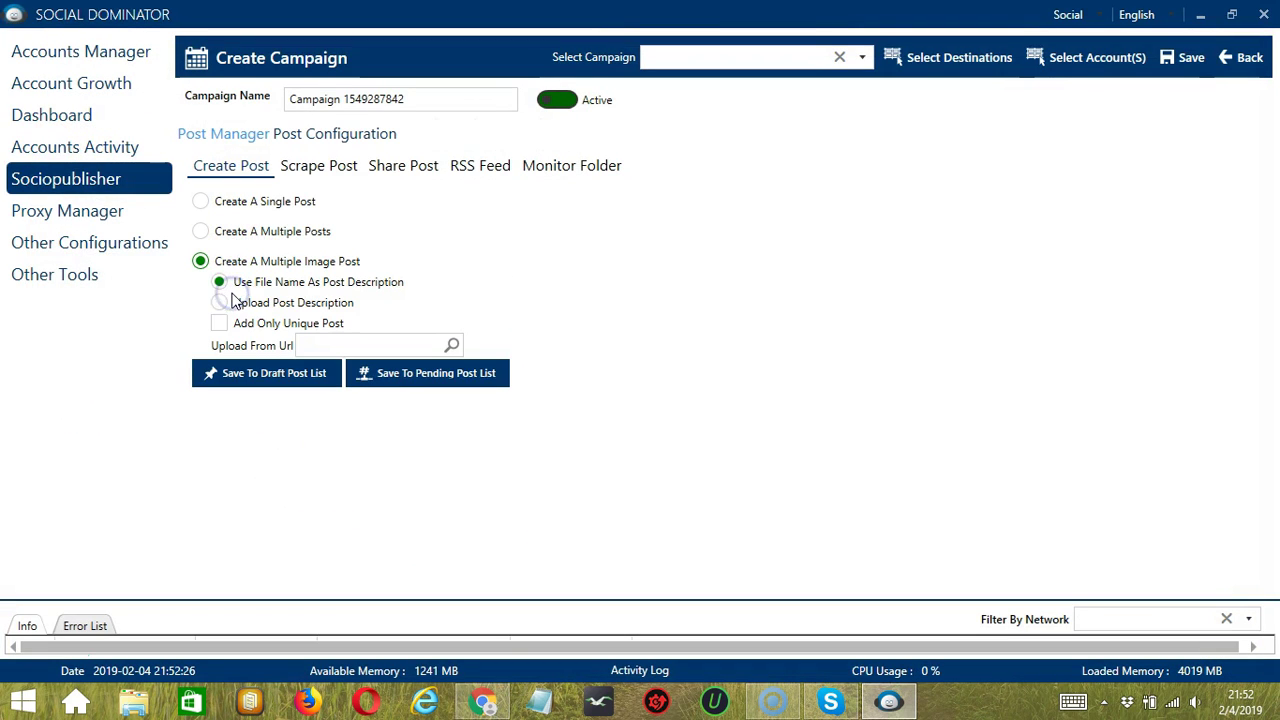
click(698, 300)
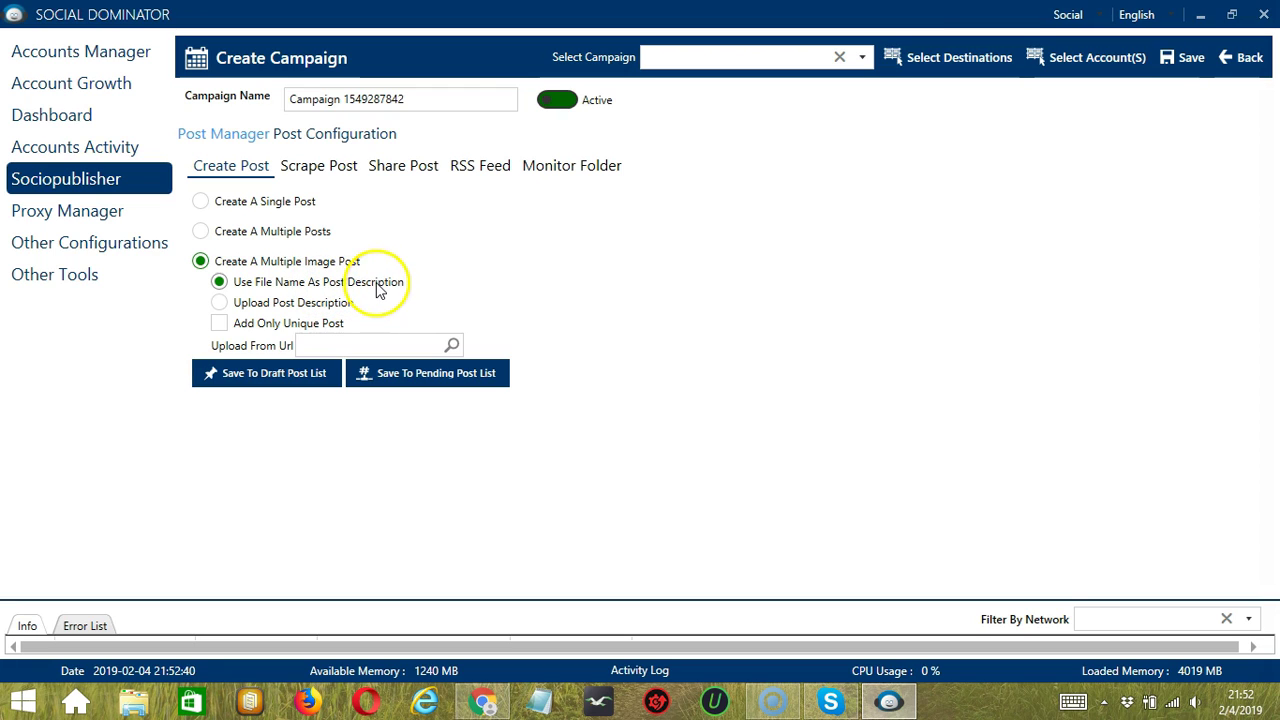
Set the multiple image post to use an uploaded post description without choosing a file, and add only unique posts.
click(300, 303)
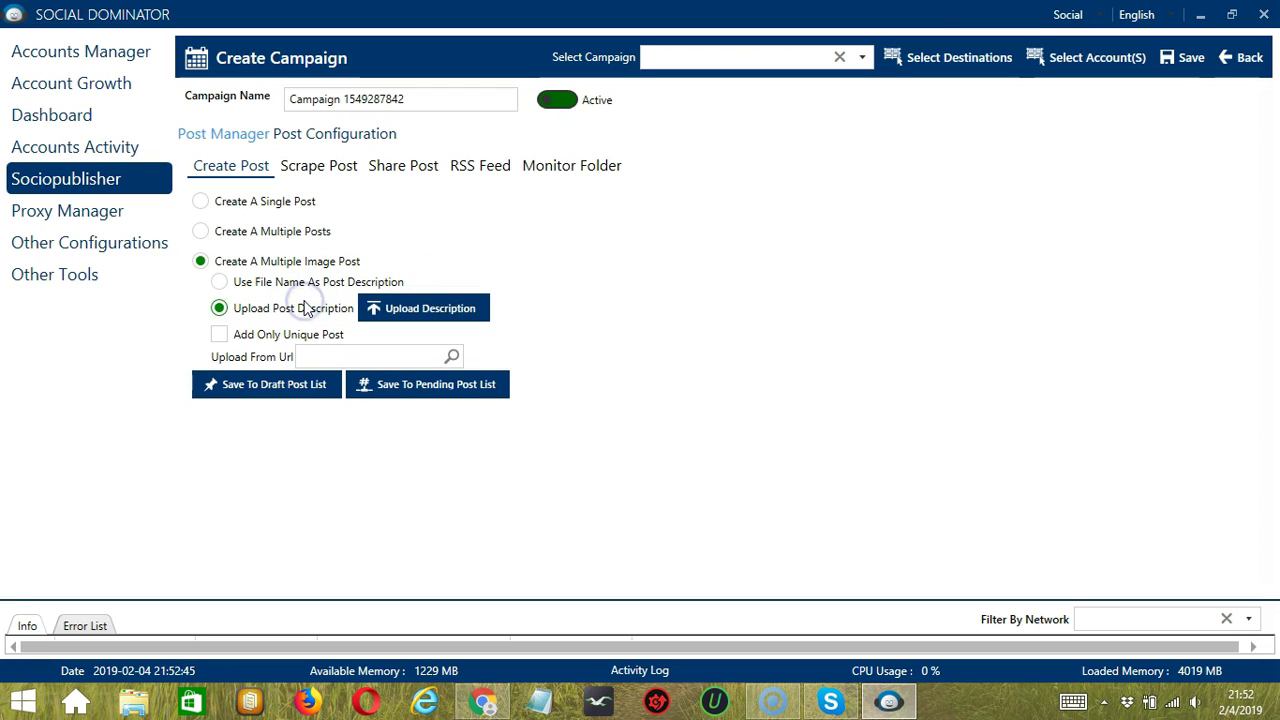
click(445, 316)
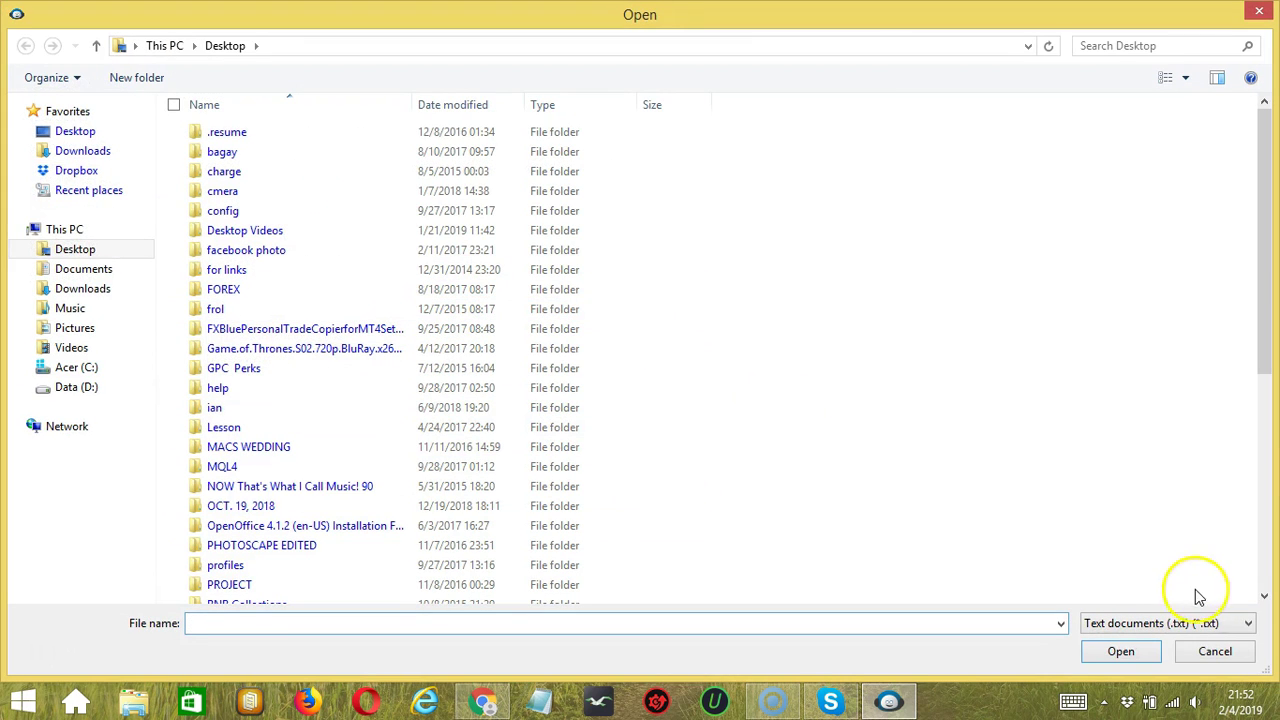
click(1212, 651)
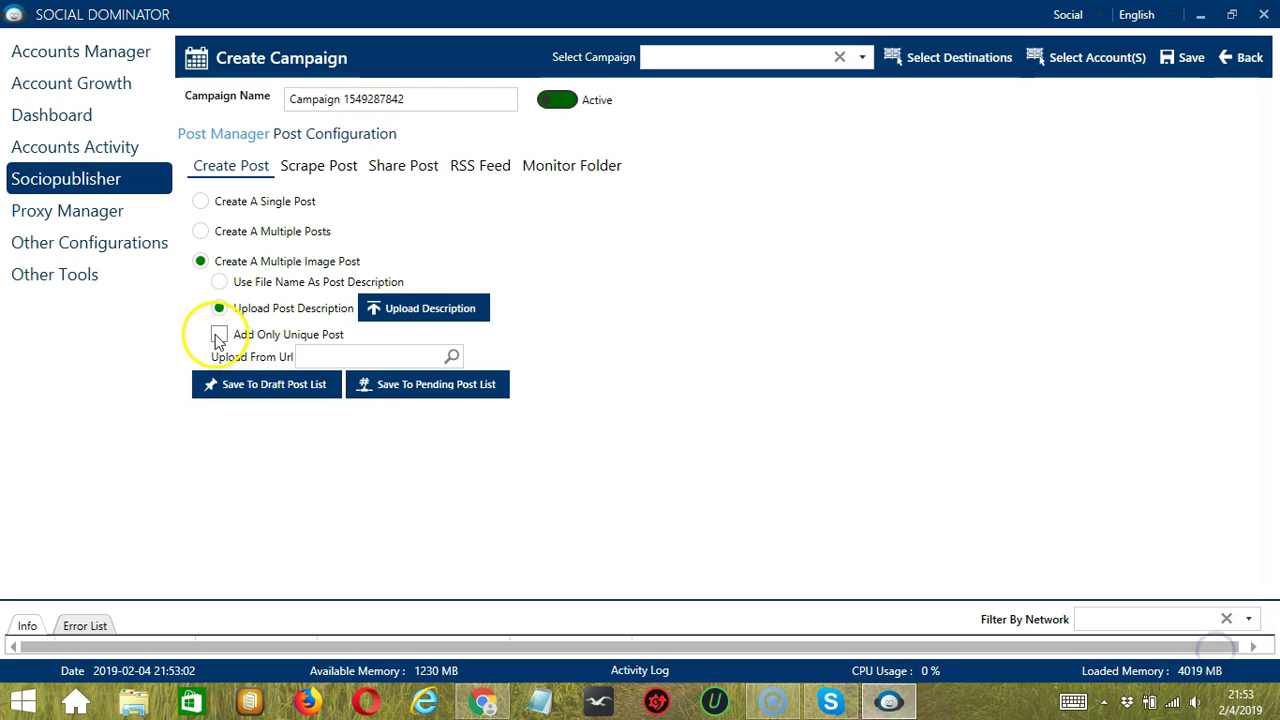
click(219, 336)
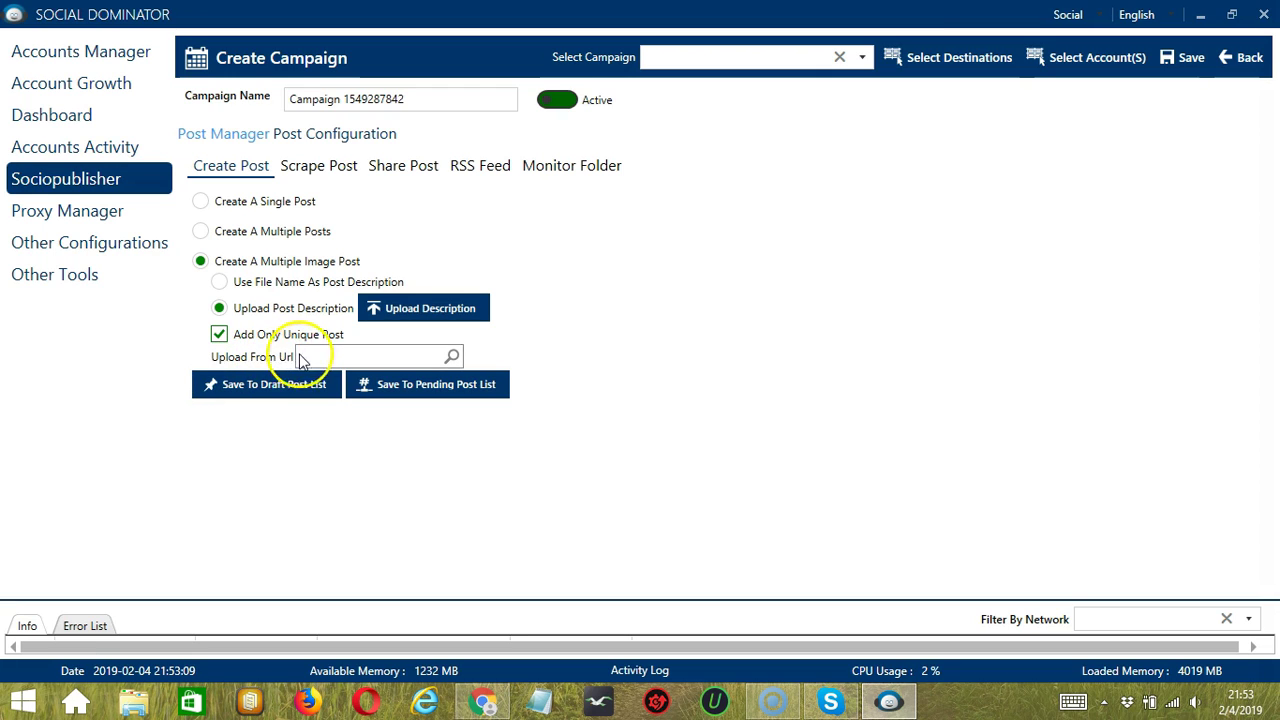
click(385, 356)
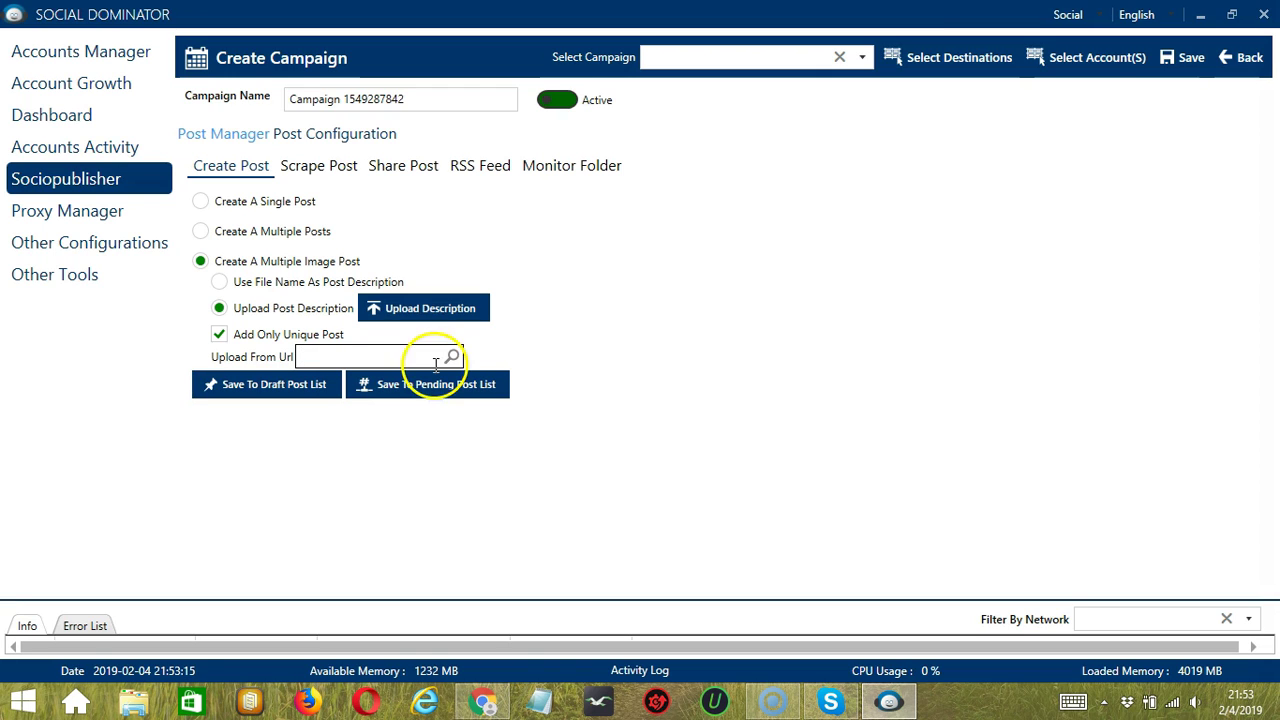
Copy the Google Images "smile" results URL from Chrome into Upload From Url, fetch its images and go to the second one.
click(505, 703)
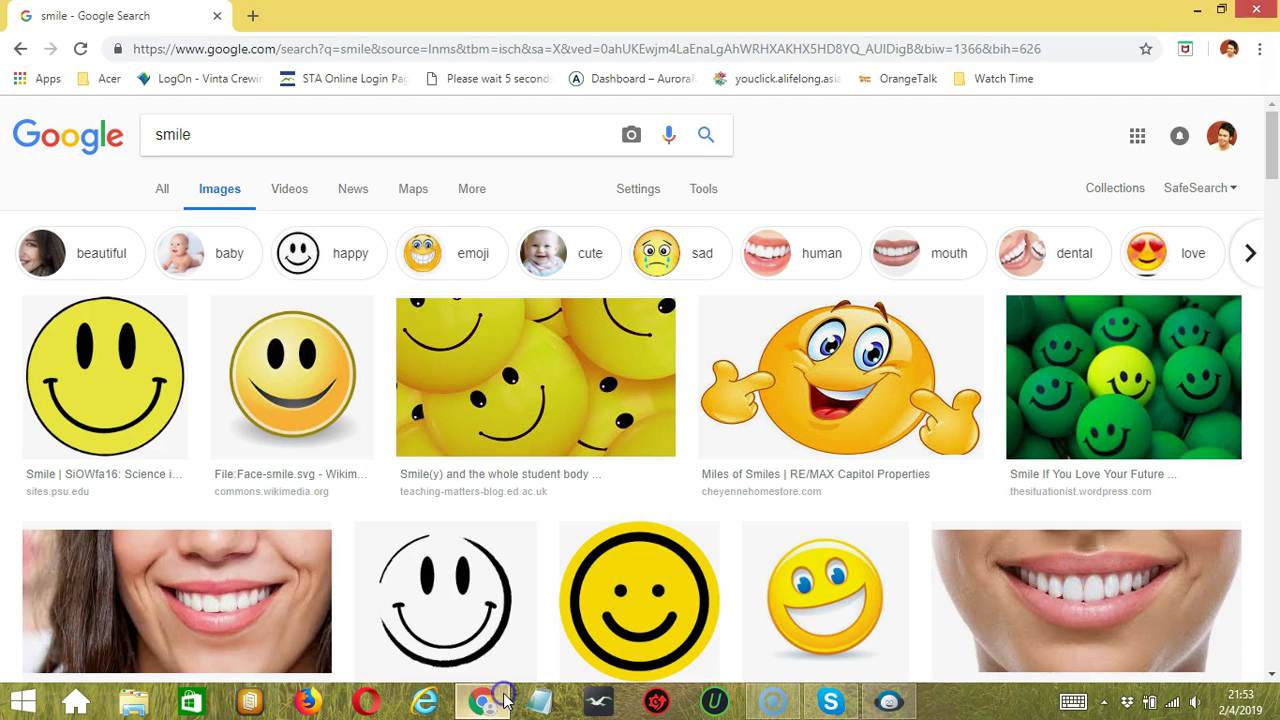
click(296, 48)
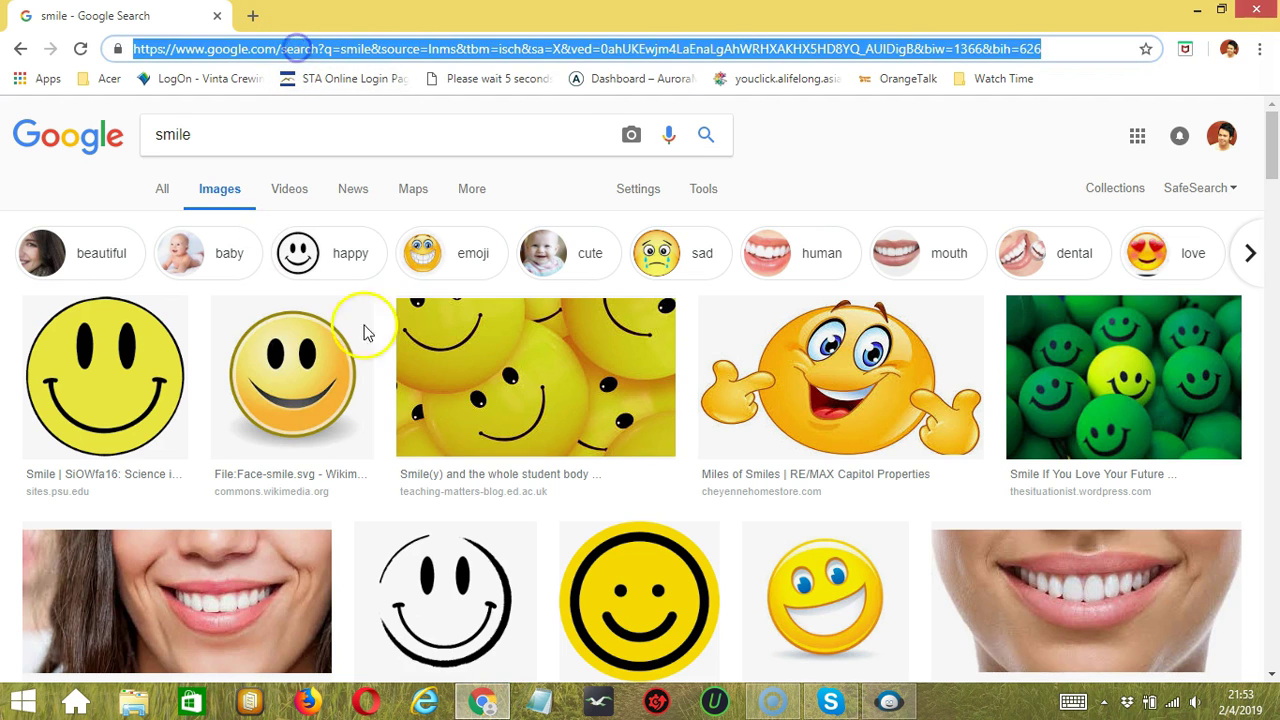
key(ctrl+c)
click(905, 702)
key(ctrl+v)
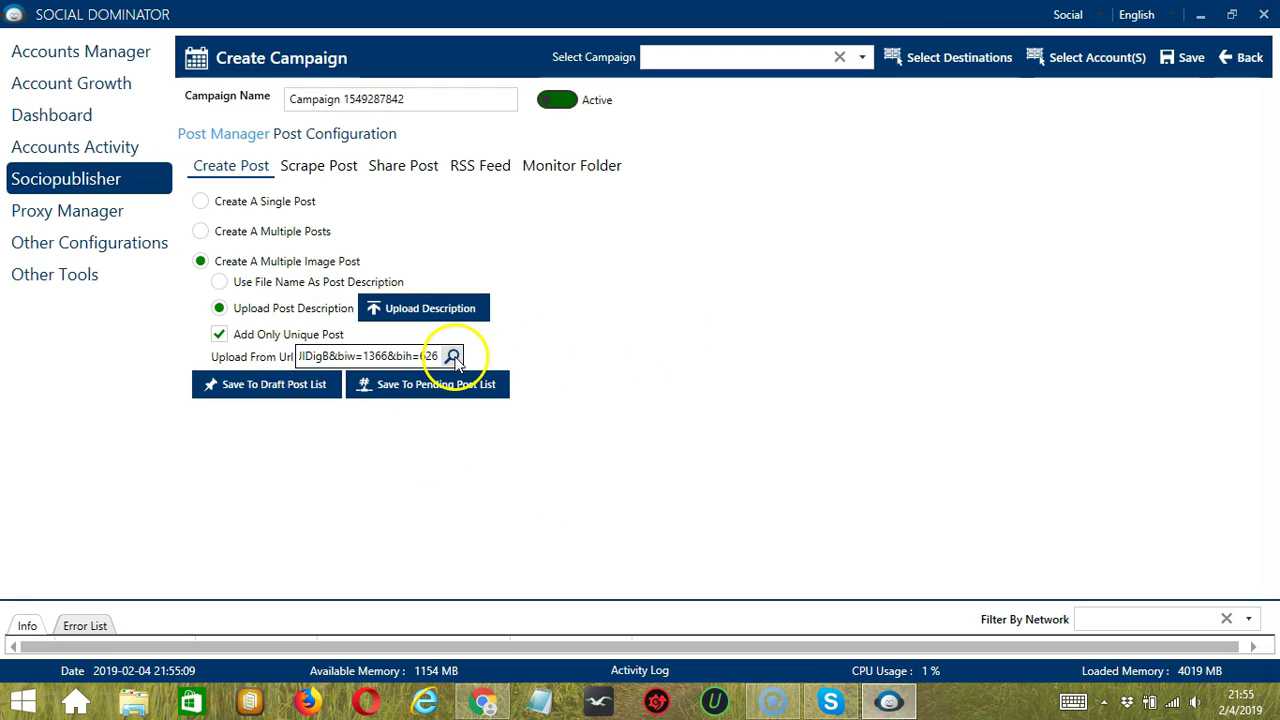
click(453, 358)
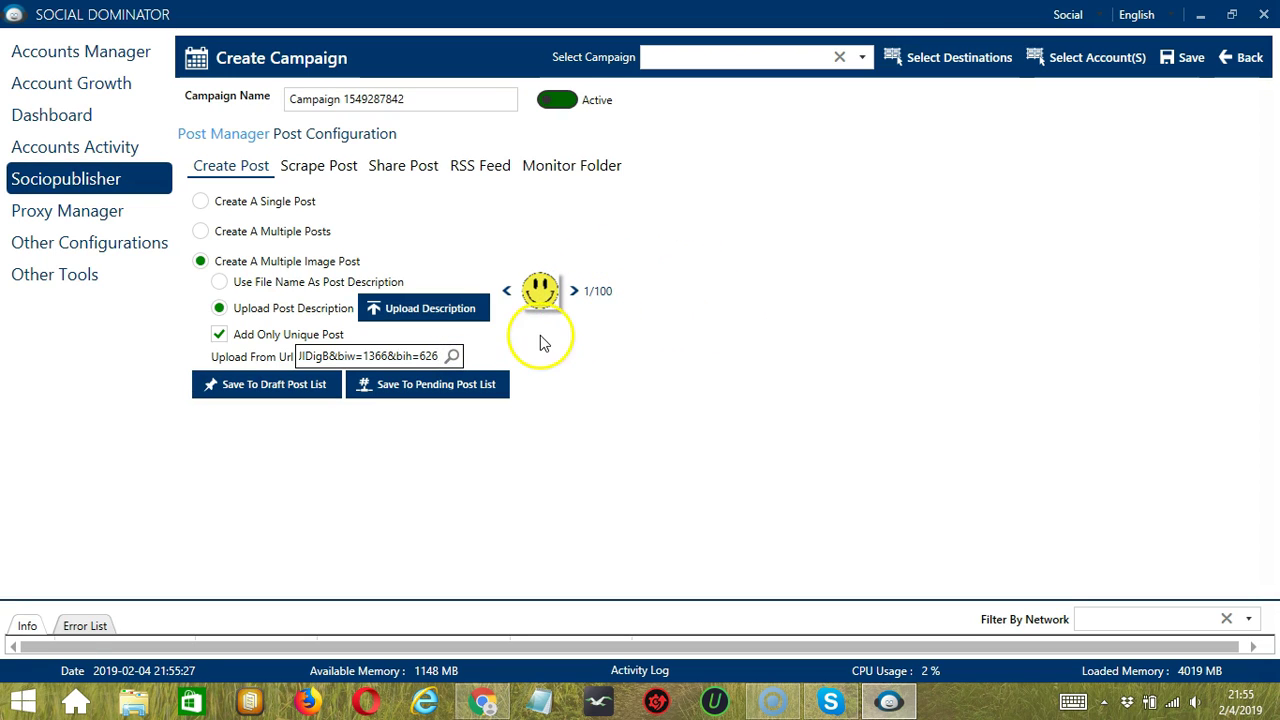
click(574, 291)
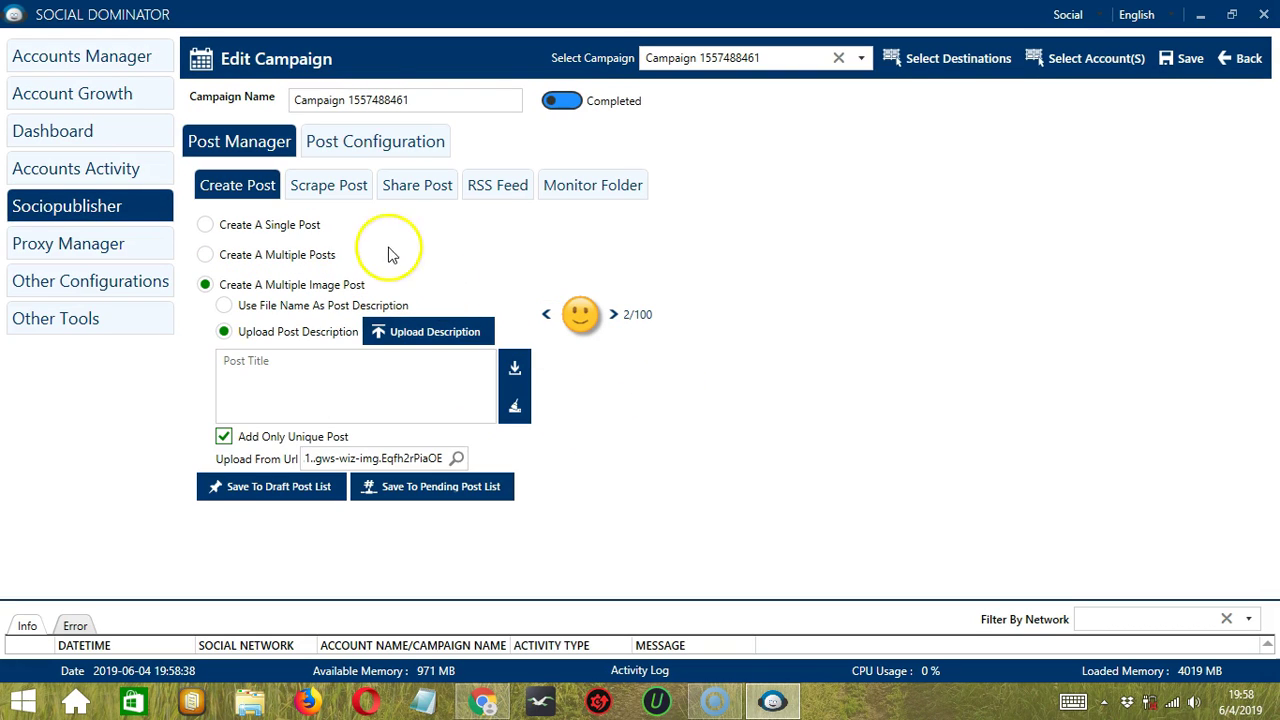
Enable scraping posts from Pinterest and enter the placeholder sources "[B] board url", "[U] user url" and "[S] search url".
click(330, 190)
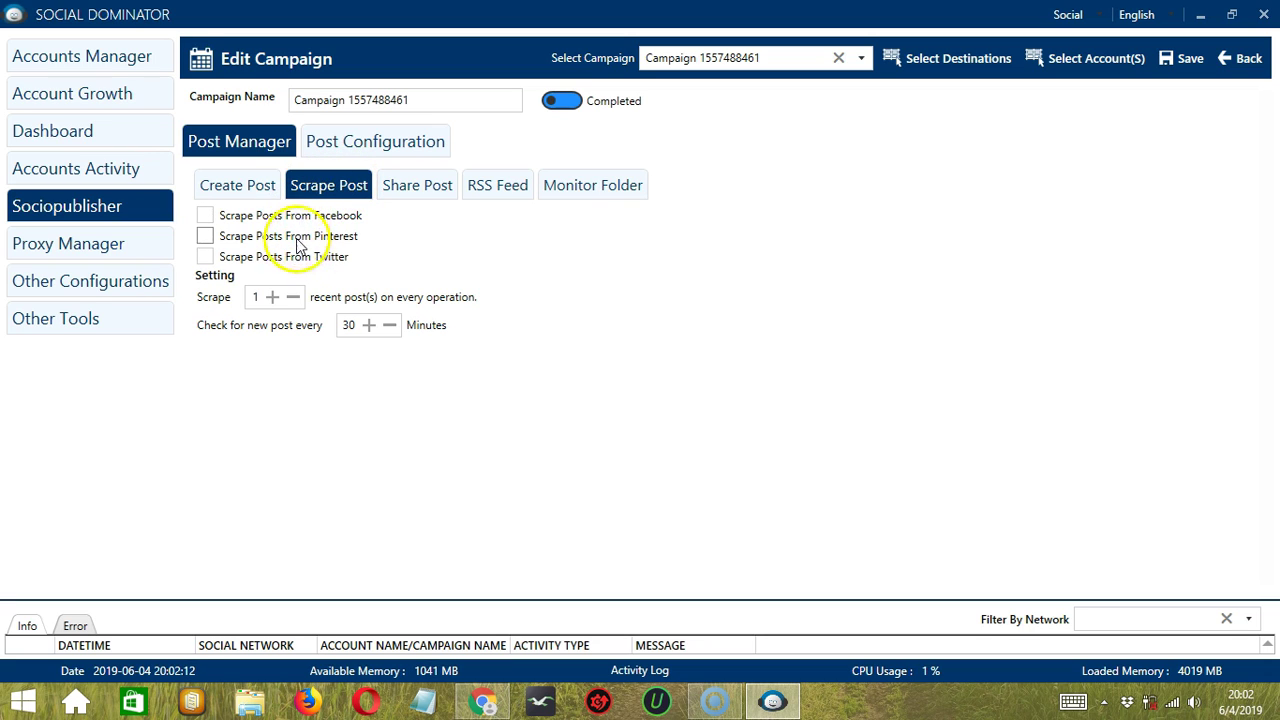
click(205, 238)
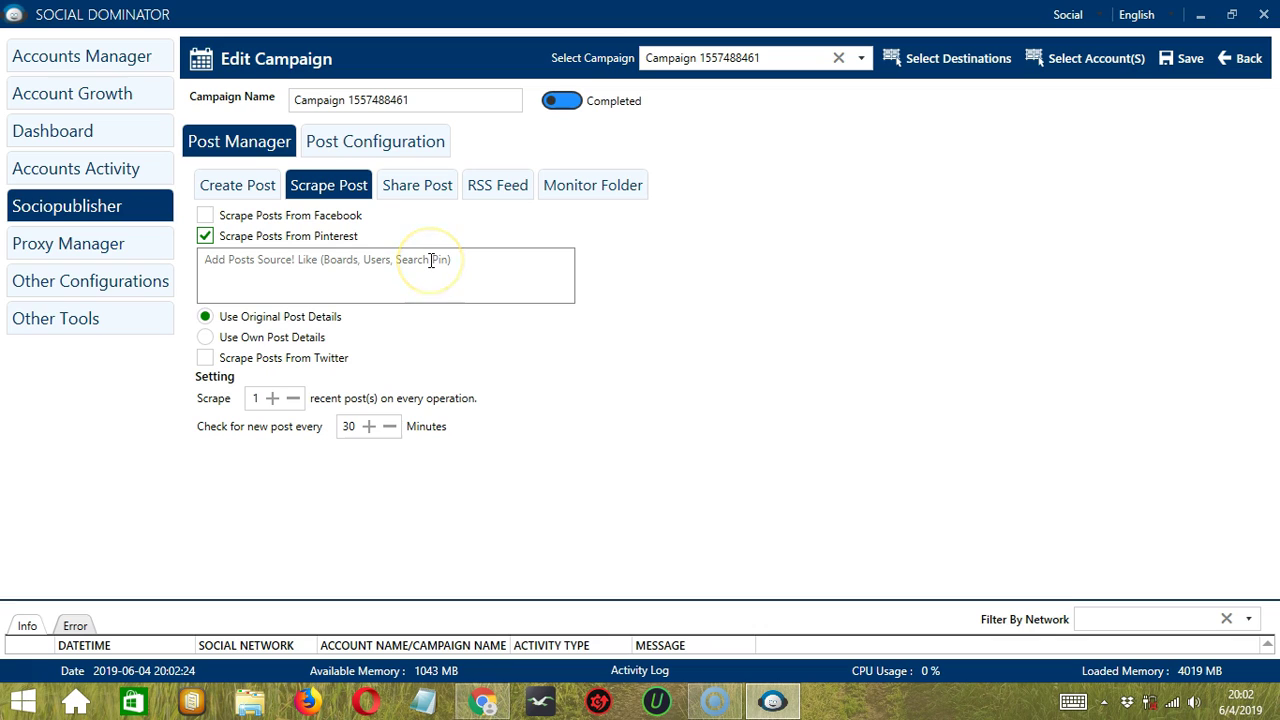
click(213, 263)
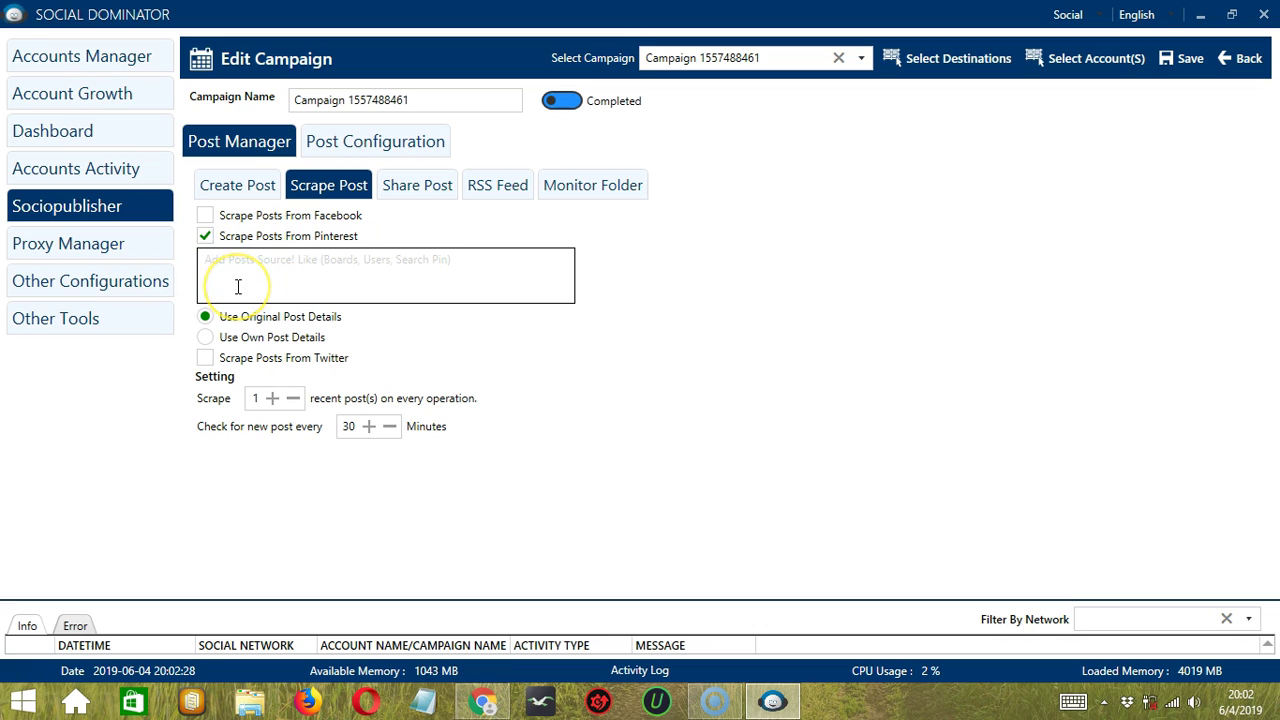
click(260, 261)
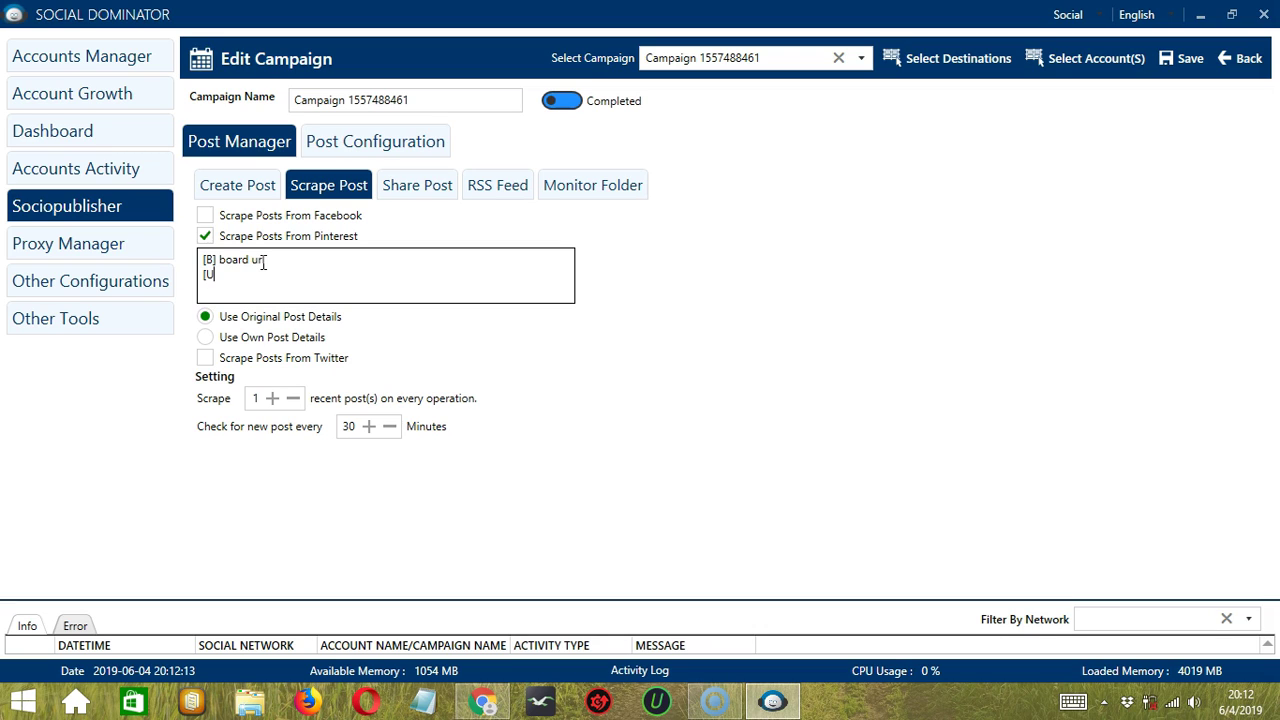
text(] user url)
key(Return)
text([S] search ur)
Replace the "board url" placeholder with the address of the CATS KITTENS KITTIES Pinterest board open in Chrome.
click(283, 258)
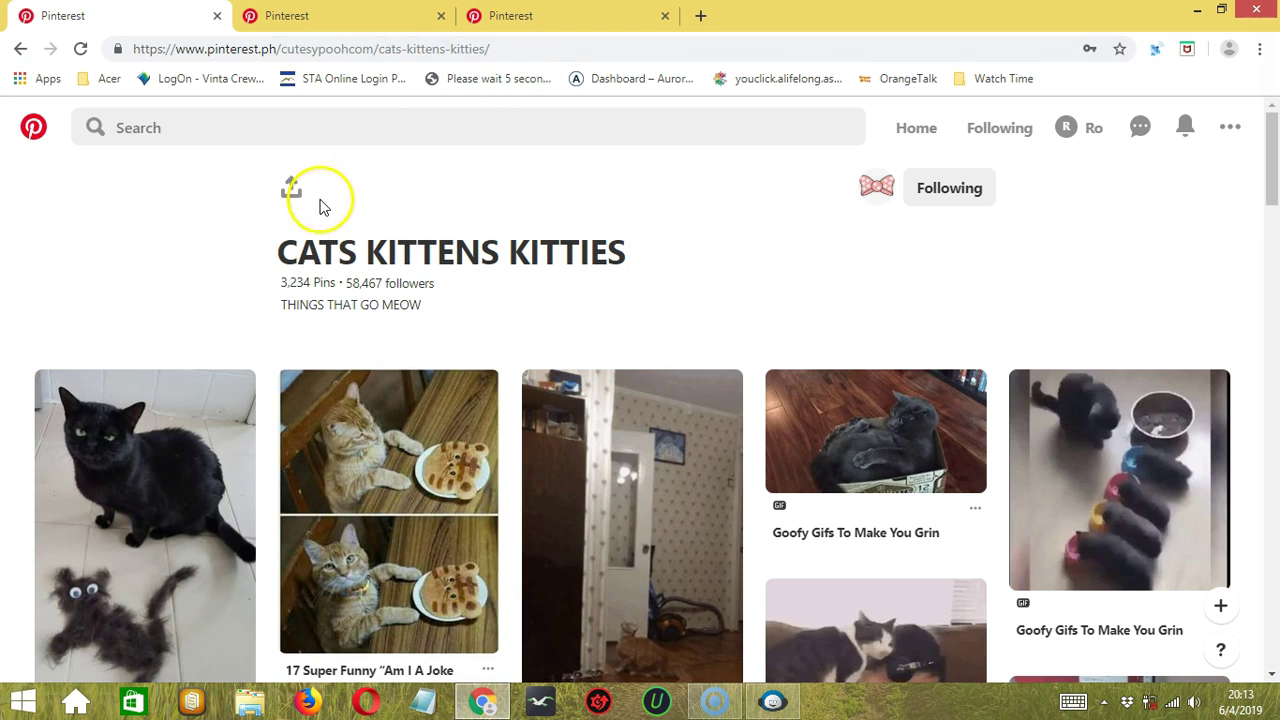
click(355, 50)
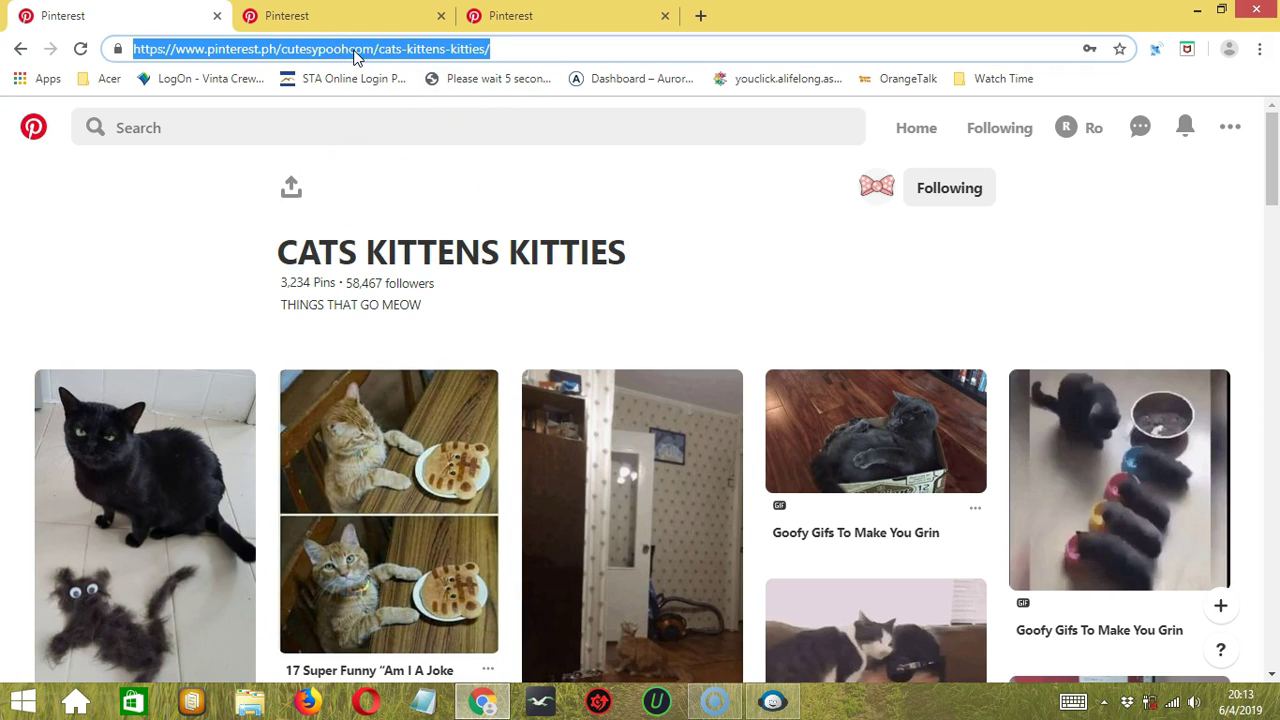
key(alt+Tab)
click(295, 258)
key(BackSpace)
key(BackSpace)
key(BackSpace)
key(BackSpace)
key(BackSpace)
key(ctrl+v)
Replace the "user url" placeholder with the CUTESYPOOH.COM profile address copied from Pinterest in Chrome.
click(271, 276)
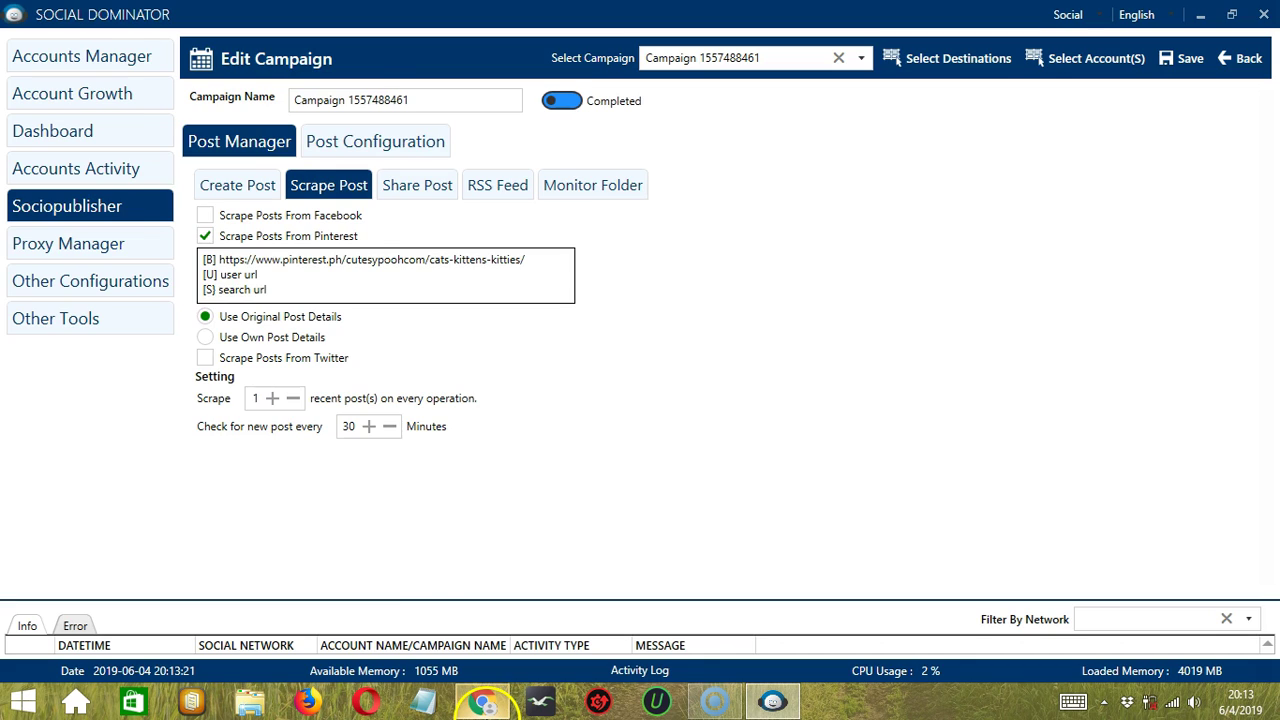
click(483, 703)
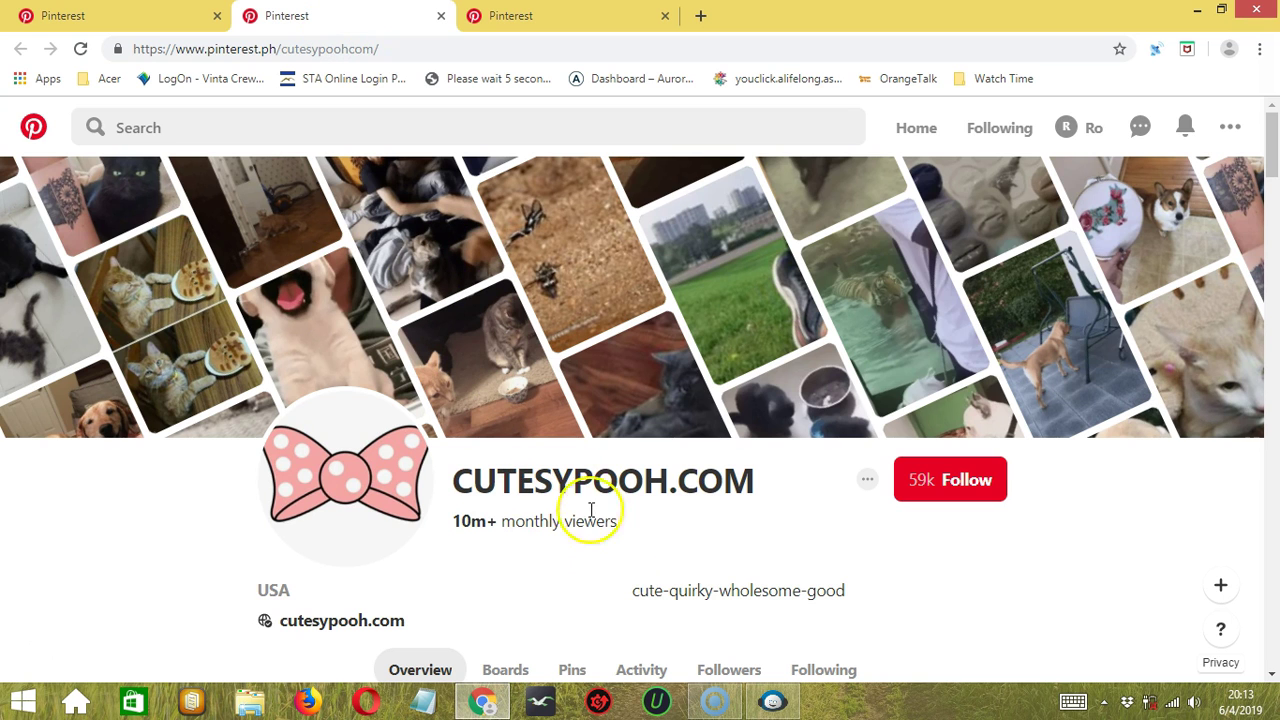
click(320, 50)
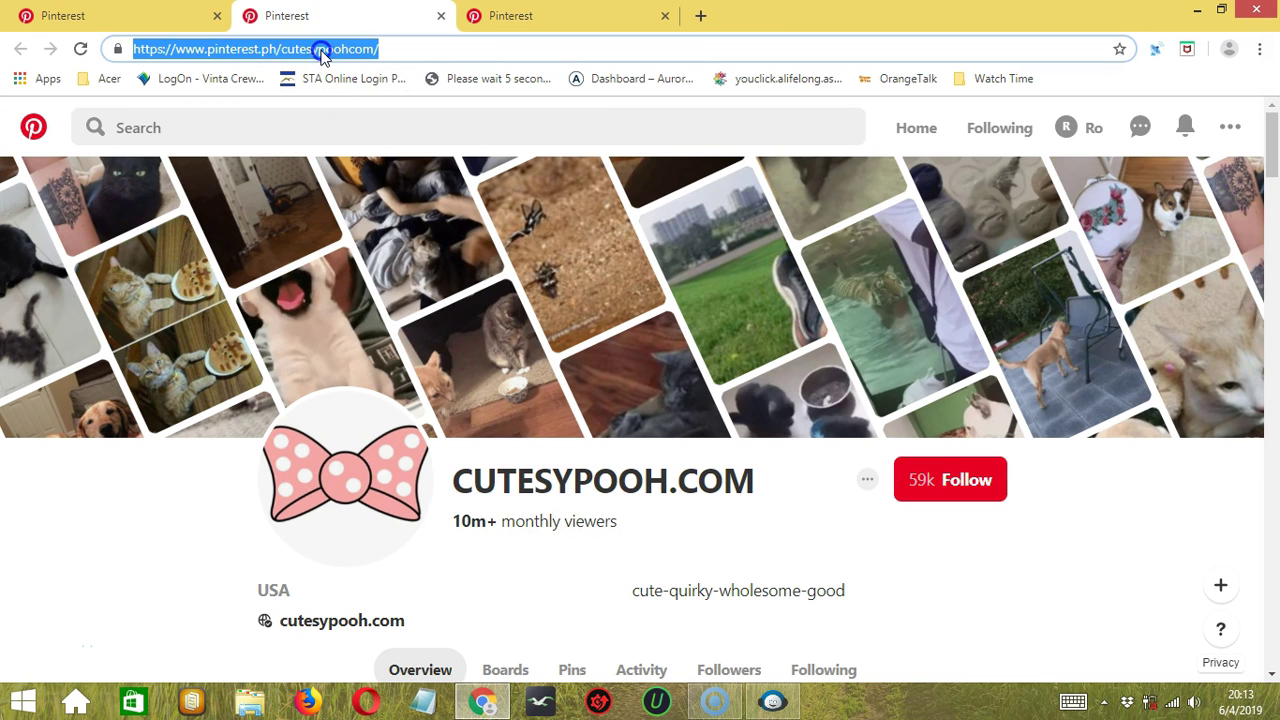
key(ctrl+c)
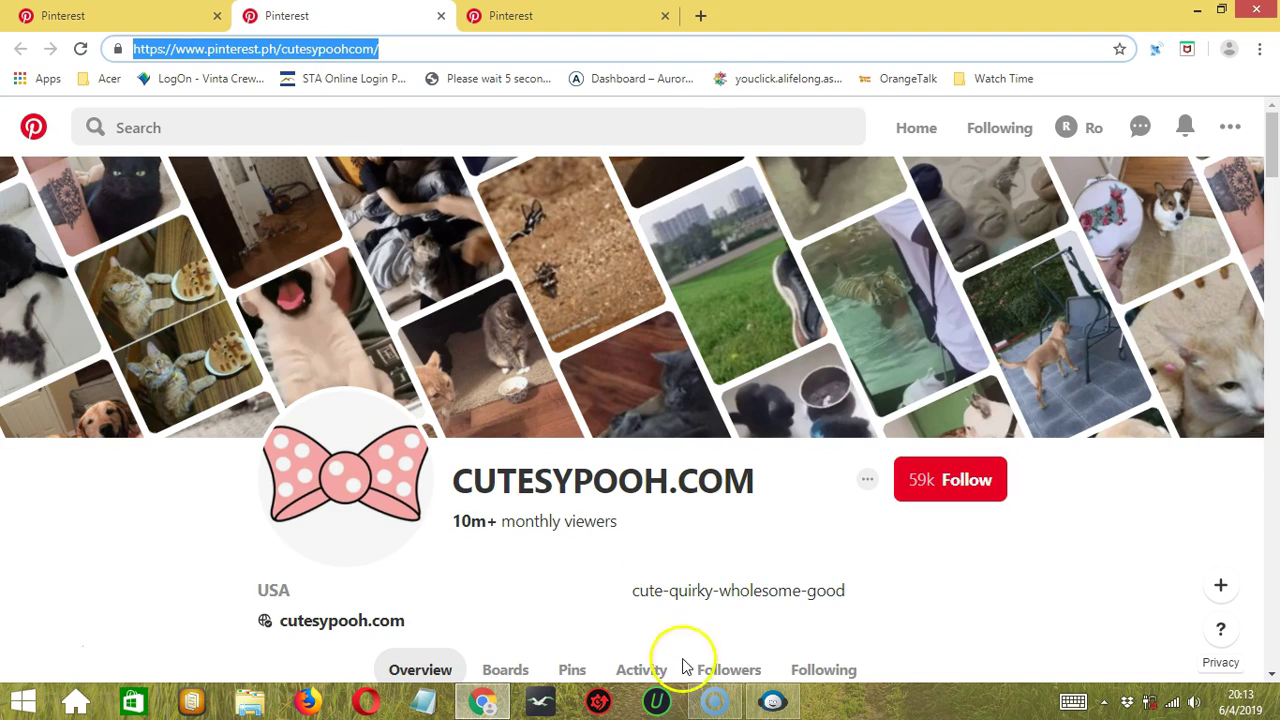
click(772, 703)
key(ctrl+v)
Search Pinterest in Chrome for "cats" and replace the "search url" placeholder with the address of the results page.
click(300, 286)
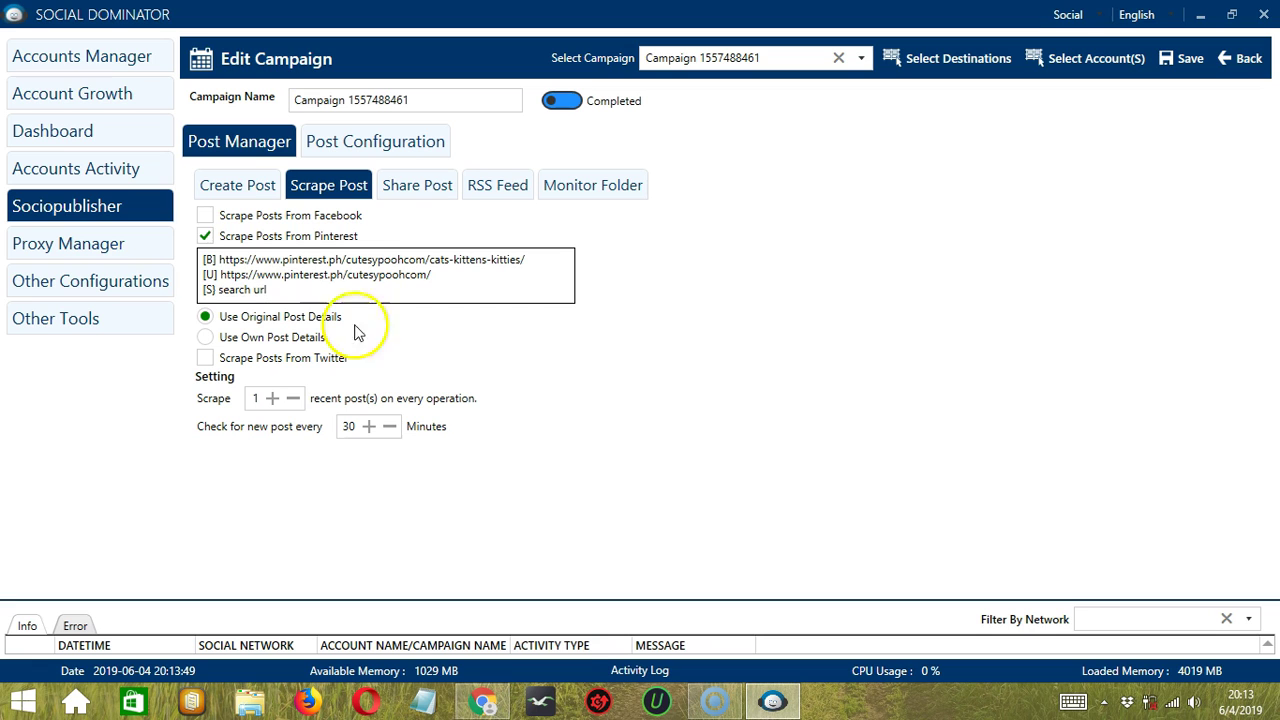
click(484, 703)
click(360, 125)
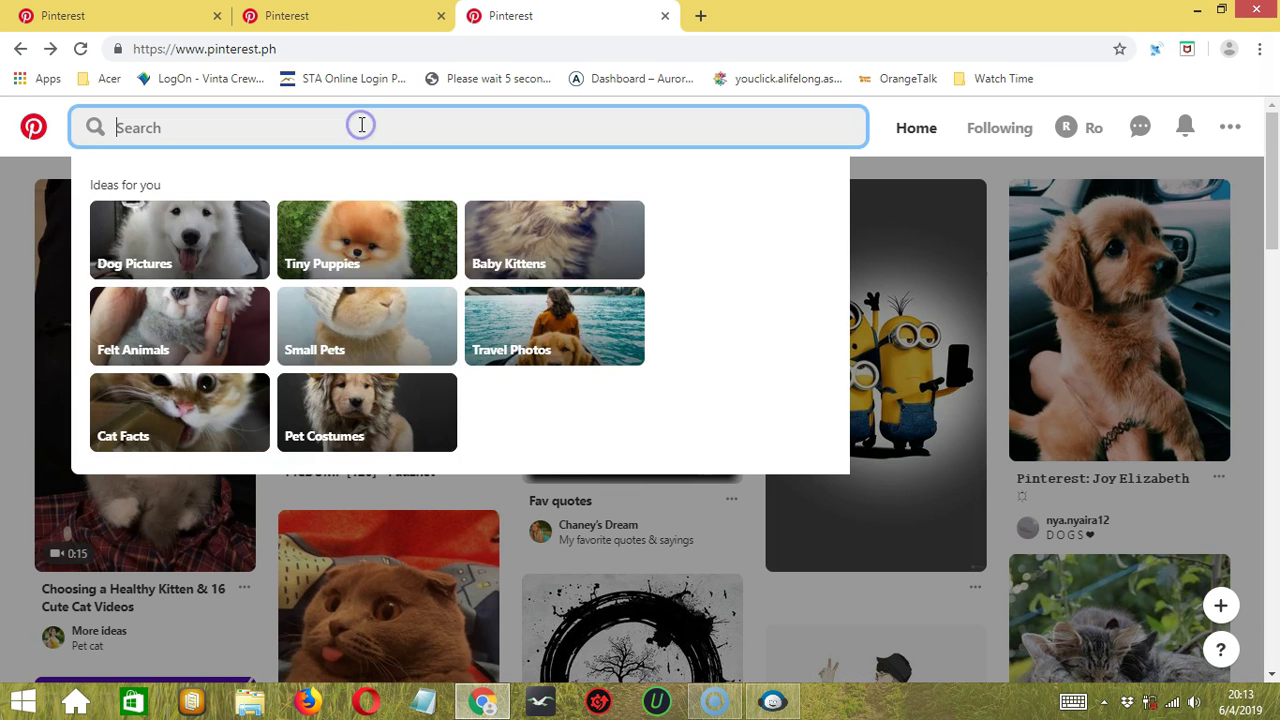
text(cats)
key(Return)
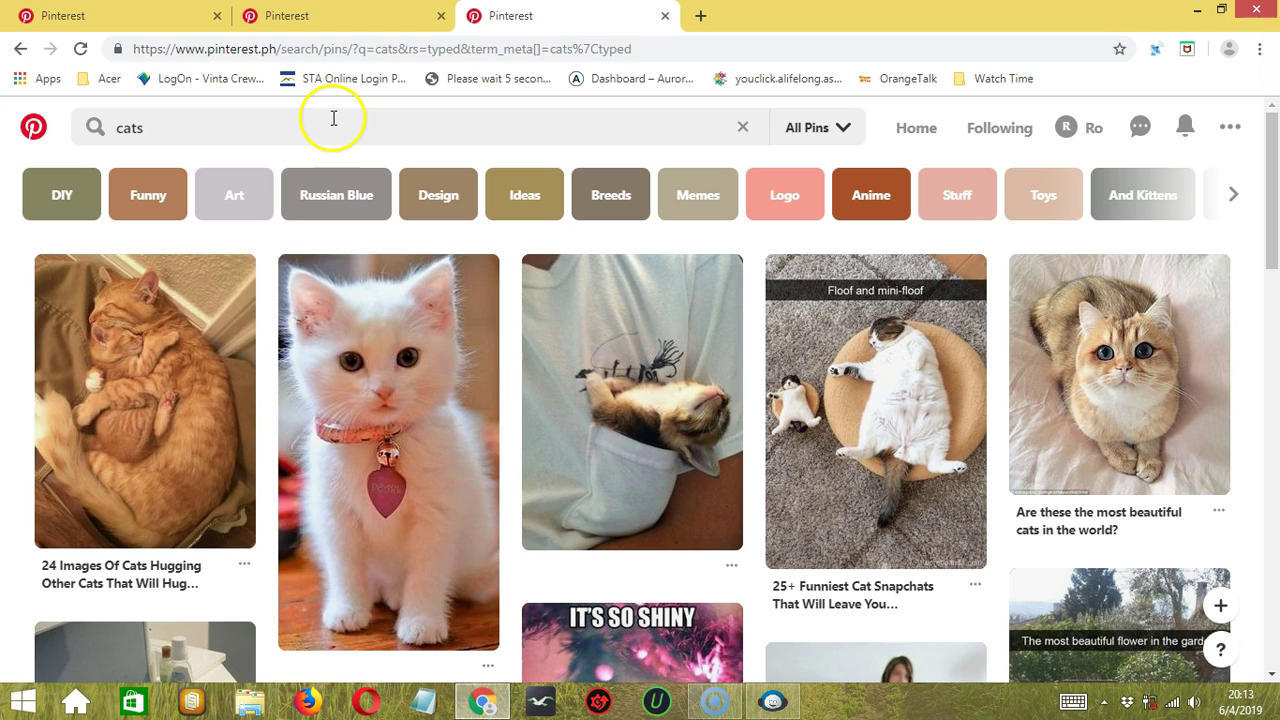
click(243, 48)
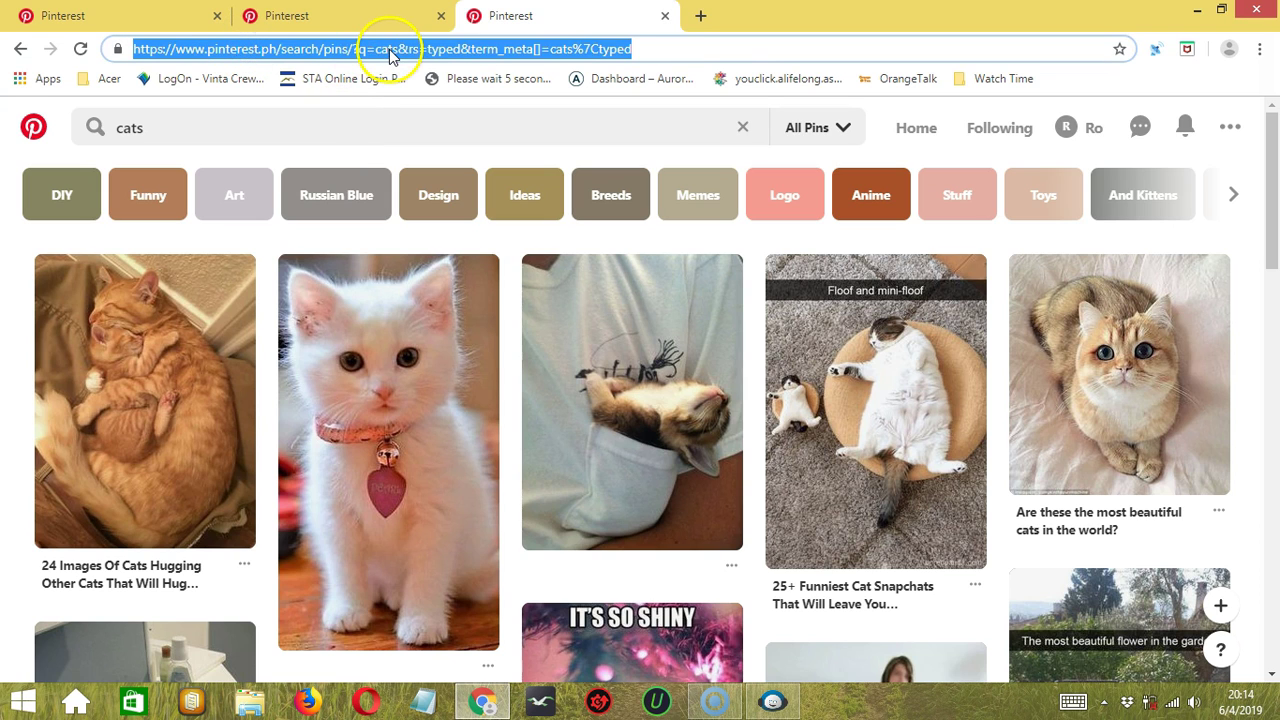
key(alt+Tab)
key(ctrl+v)
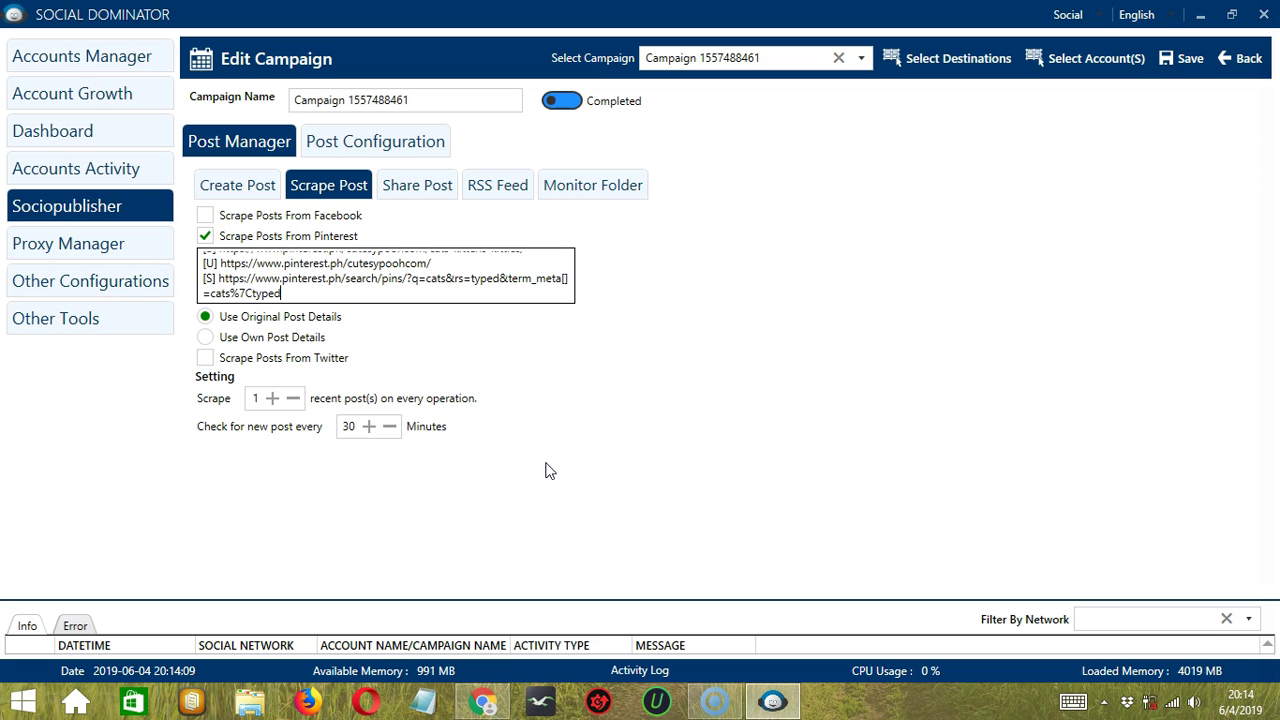
Set the Pinterest scraping to use own post details and open the post details upload.
click(292, 292)
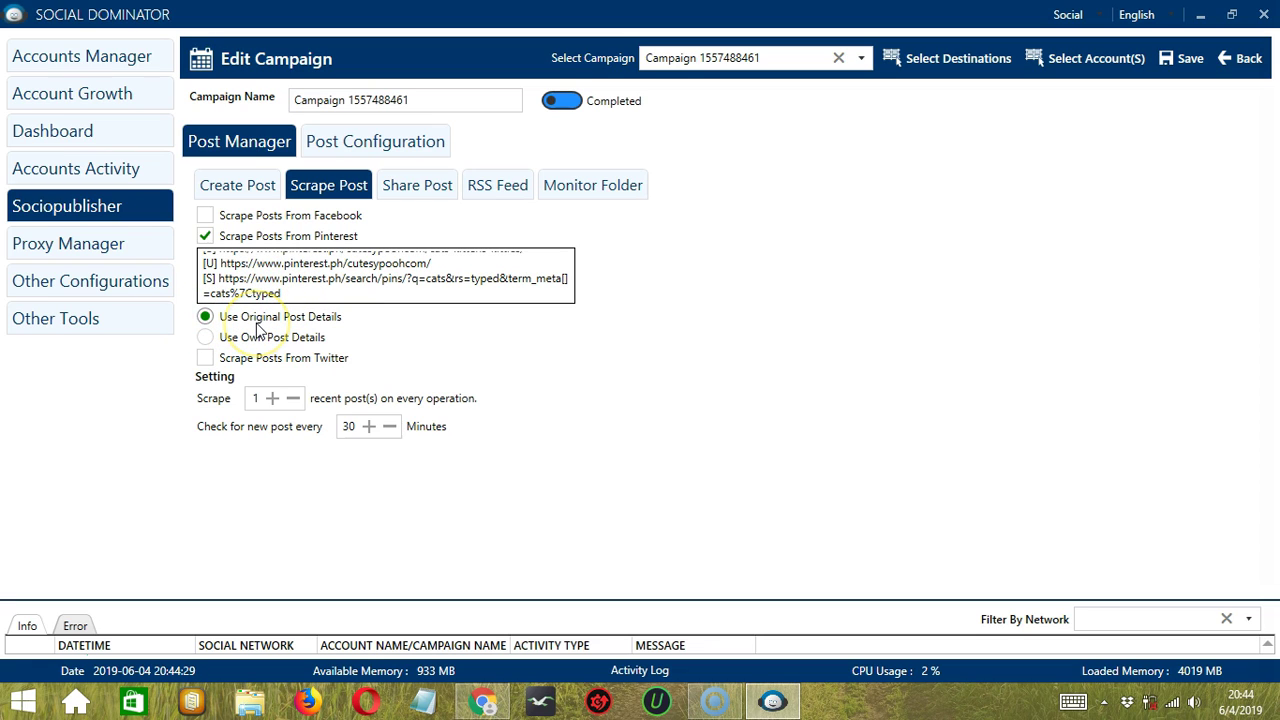
click(207, 338)
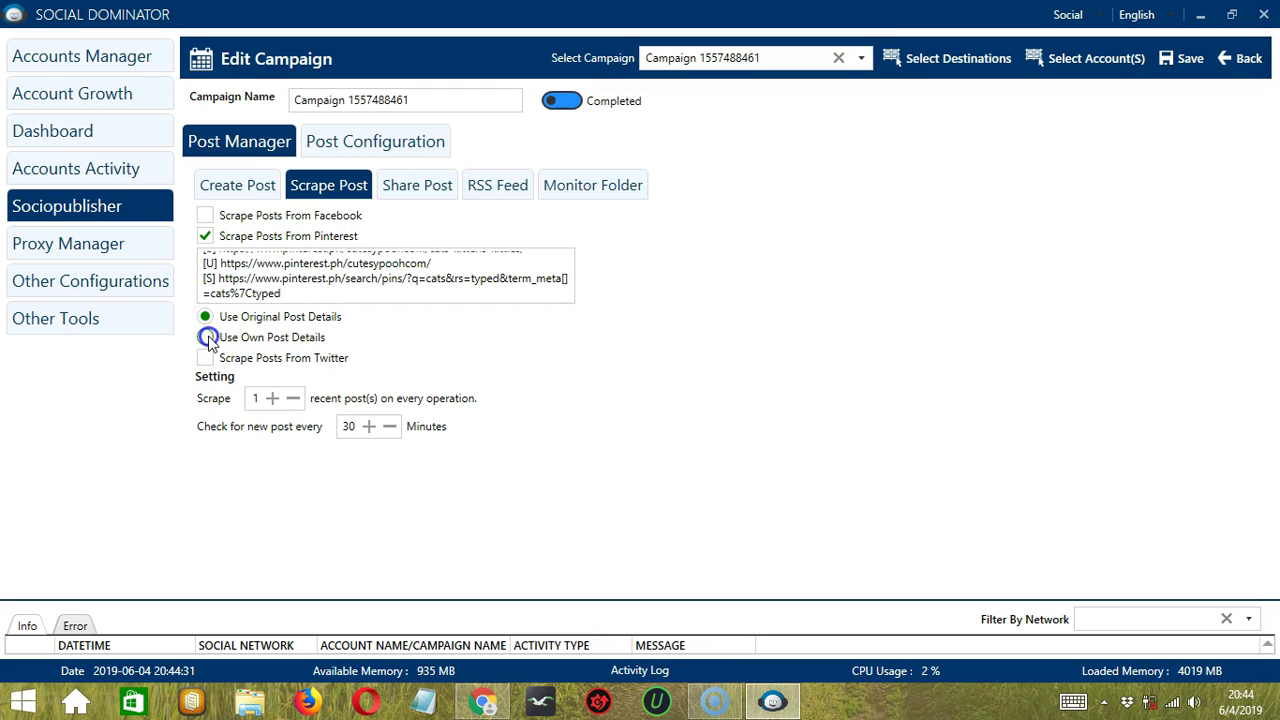
click(416, 364)
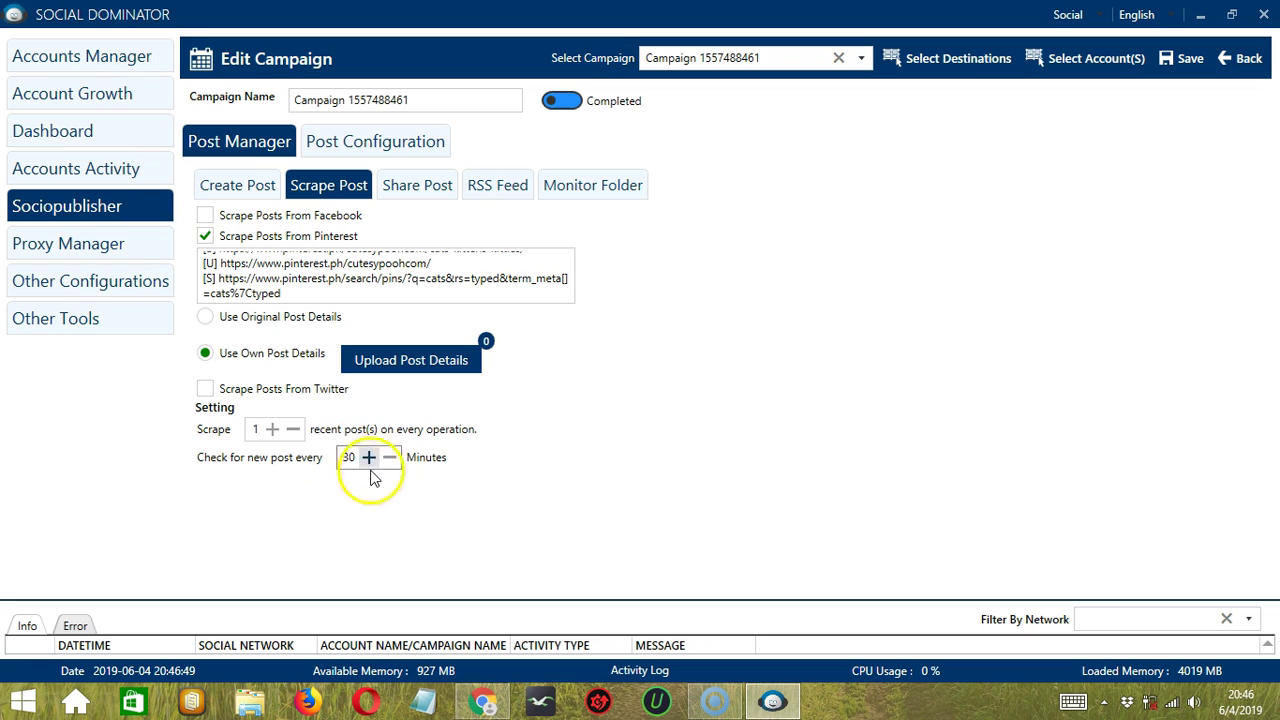
Enable sharing posts from a custom posts list in the Share Post options, leaving the list empty.
click(420, 193)
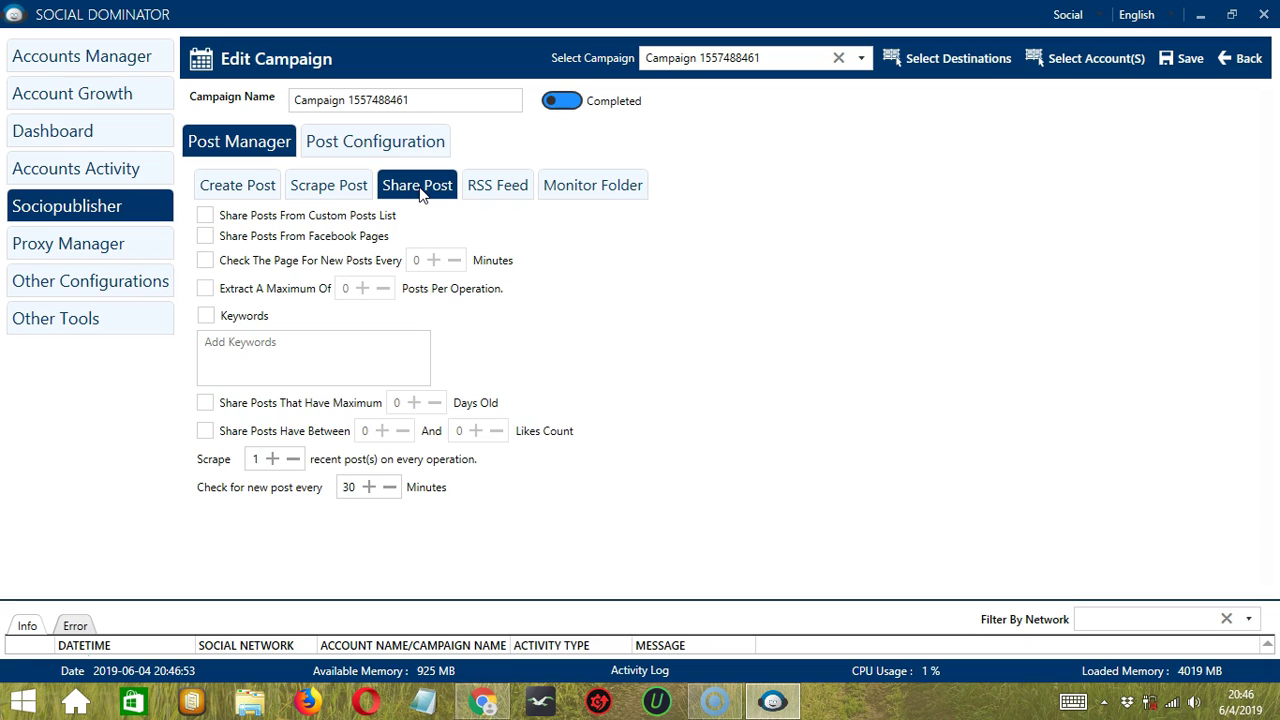
click(275, 216)
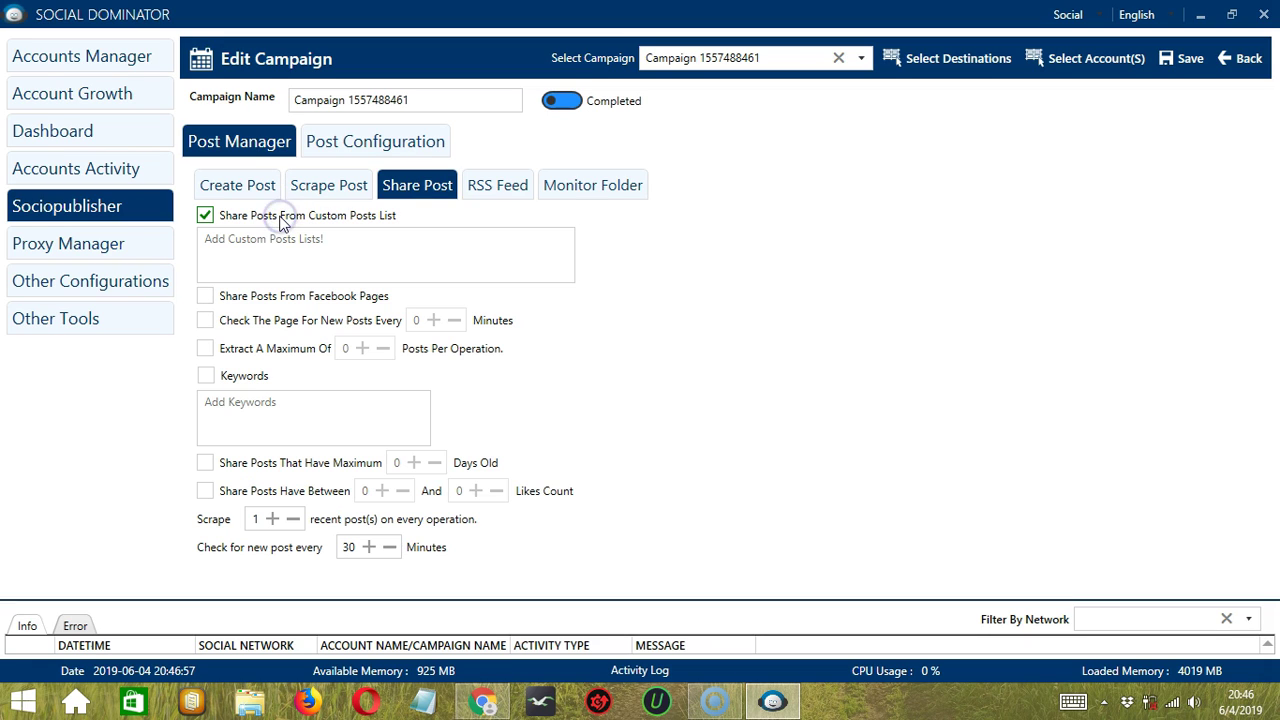
click(298, 244)
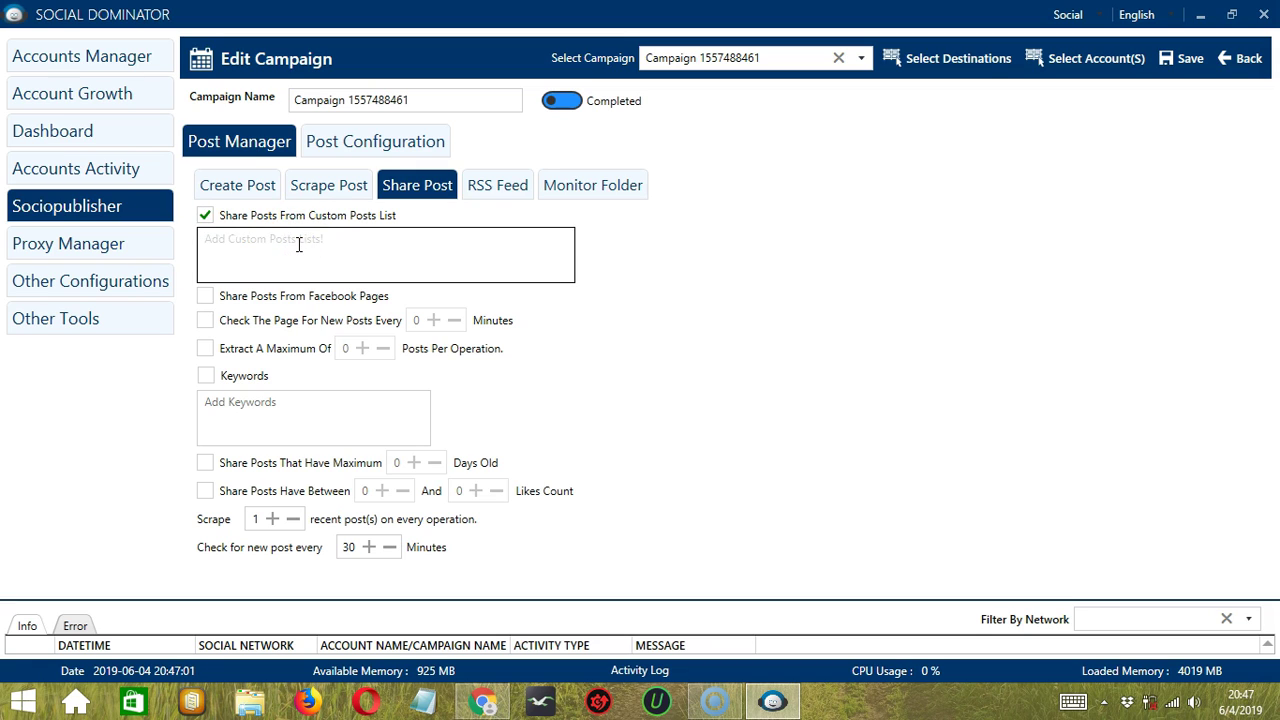
Open the RSS Feed options, inspect the feed URL and post description fields, and attach an image file from the Desktop as media.
click(492, 188)
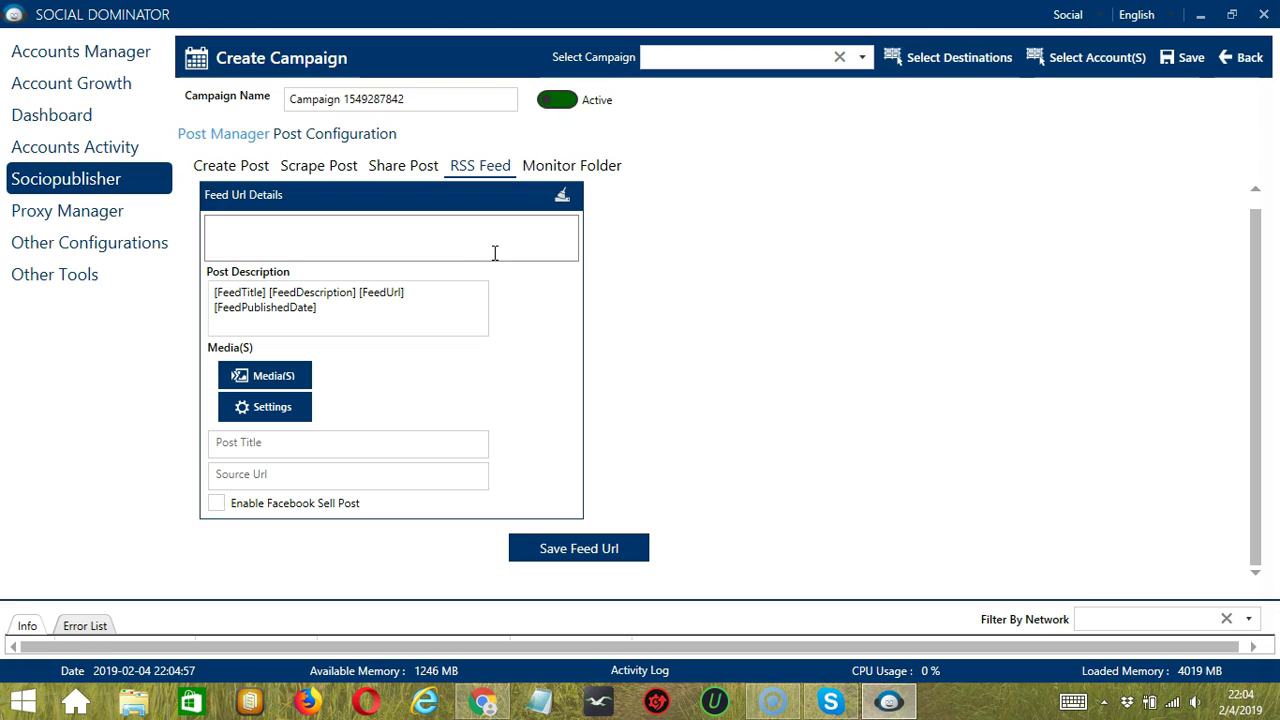
click(393, 239)
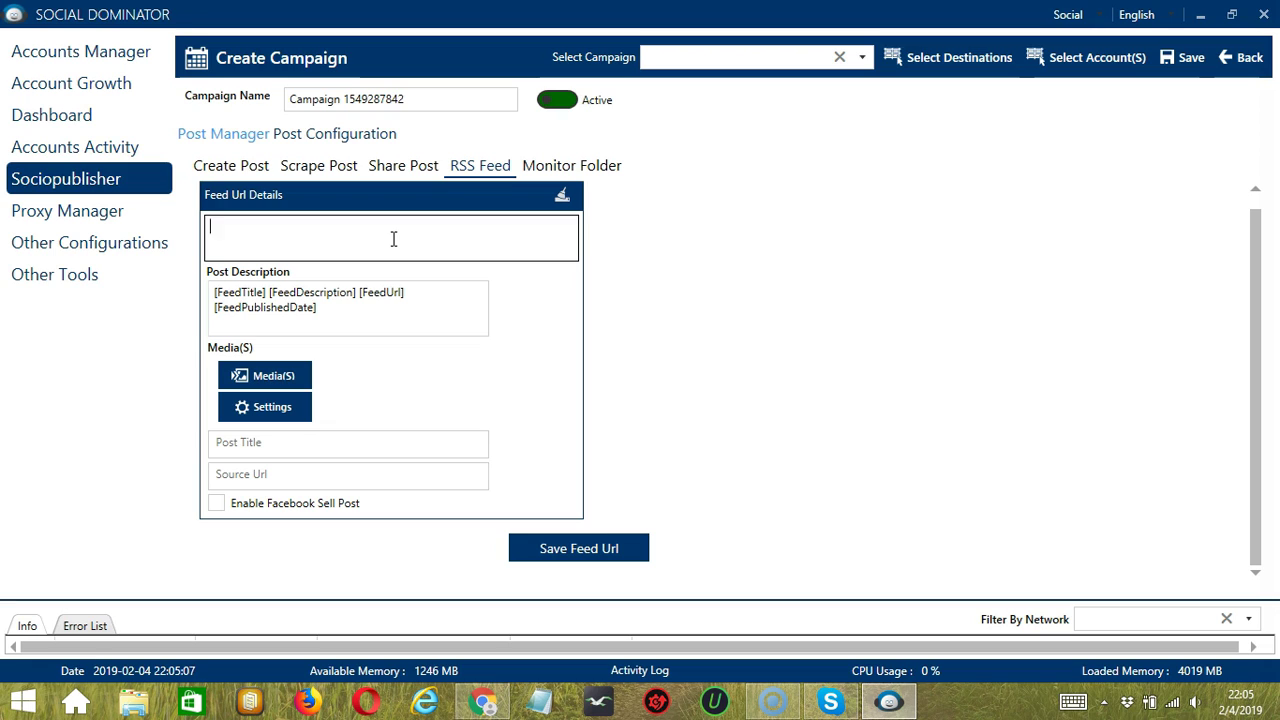
click(414, 306)
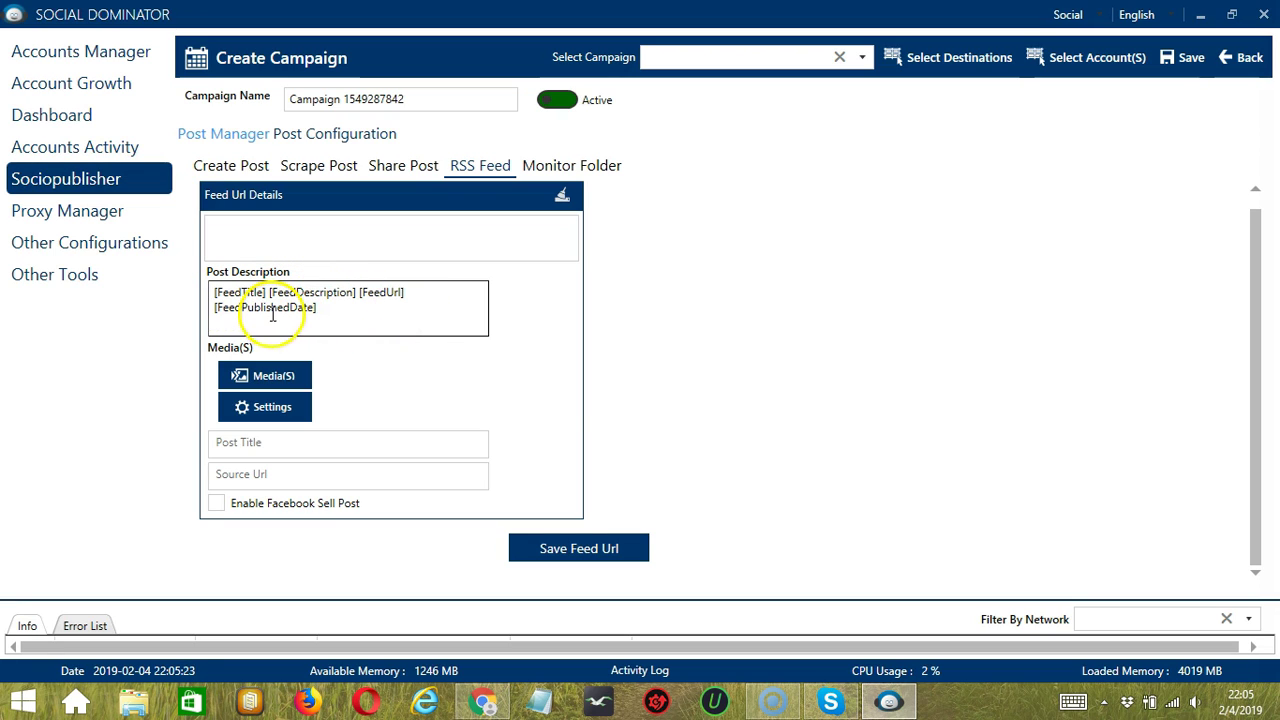
click(295, 378)
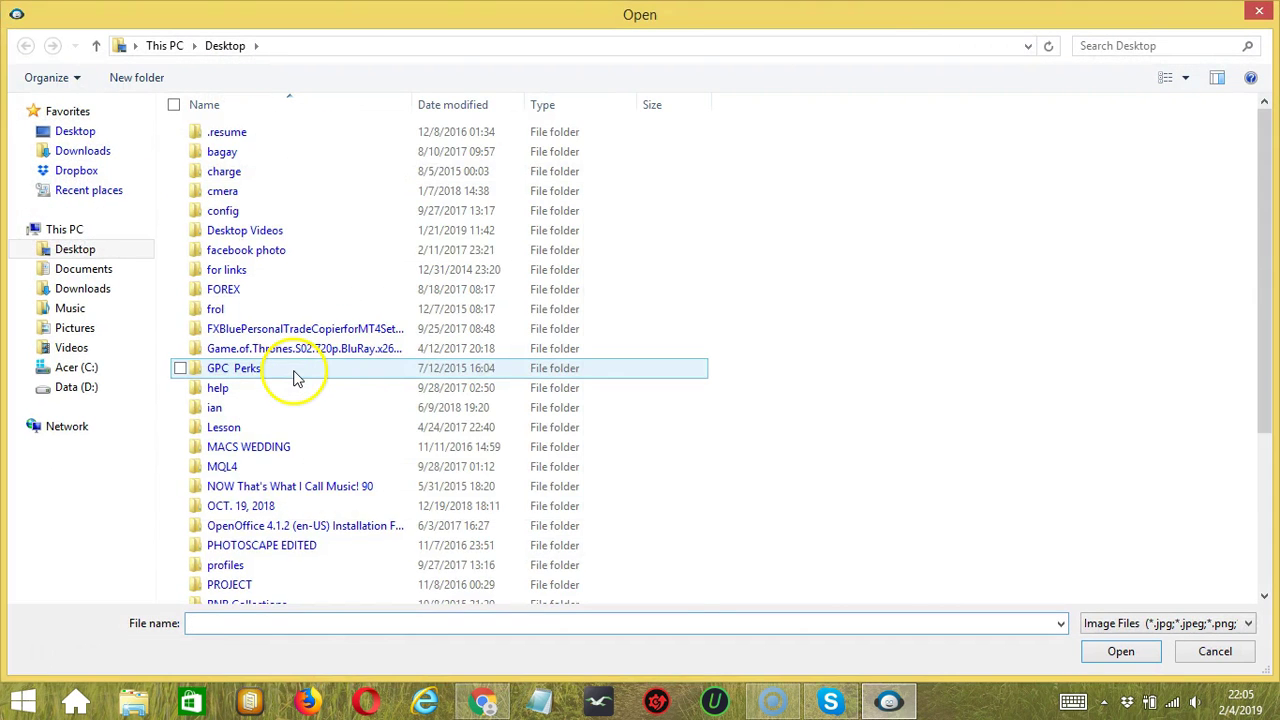
scroll(295, 378, down, 4)
click(640, 593)
click(1122, 652)
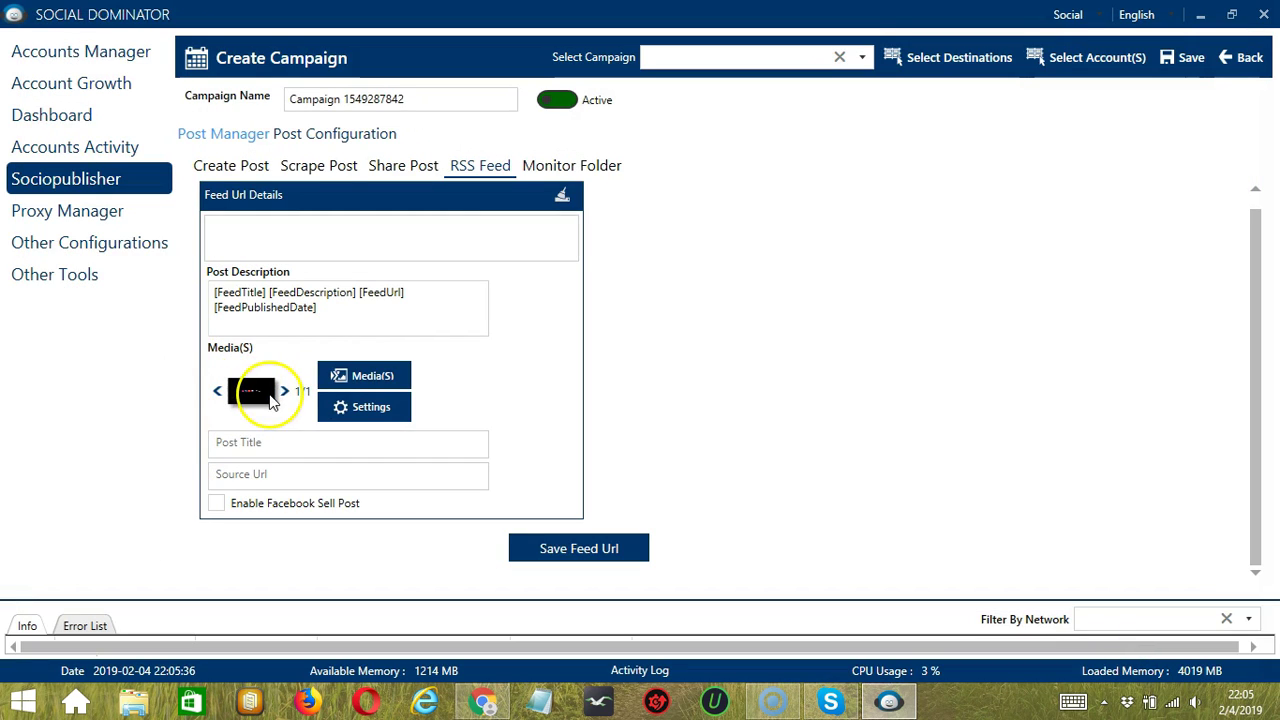
View and cancel the RSS feed's general post settings, and inspect its post title and source URL fields.
click(371, 406)
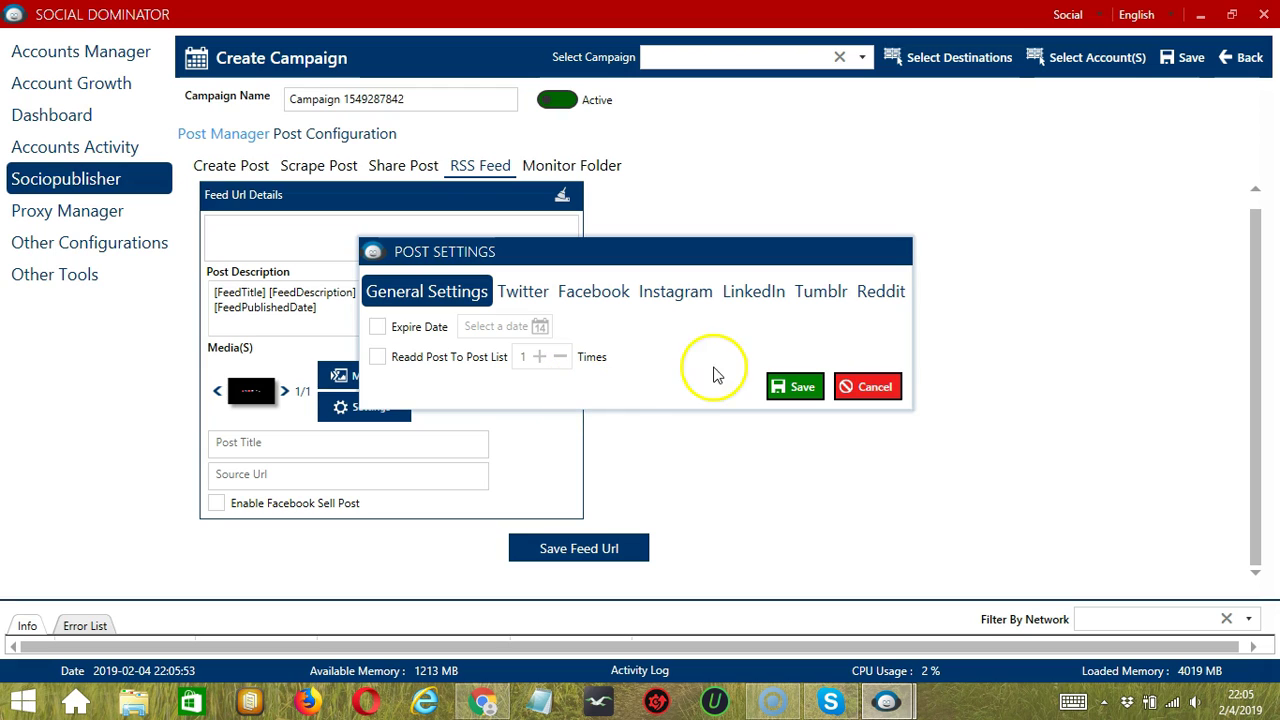
click(882, 402)
click(309, 443)
click(230, 447)
click(302, 474)
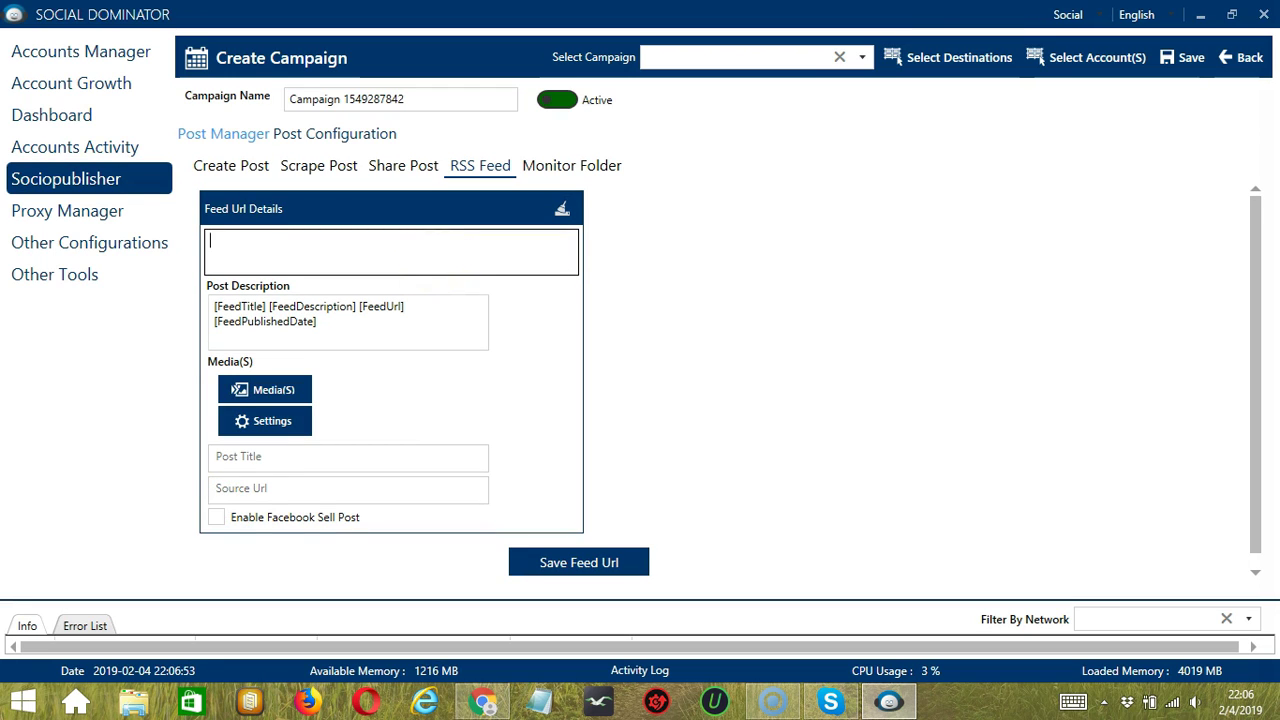
Delete the saved "url" entry from the feed URL list.
click(709, 448)
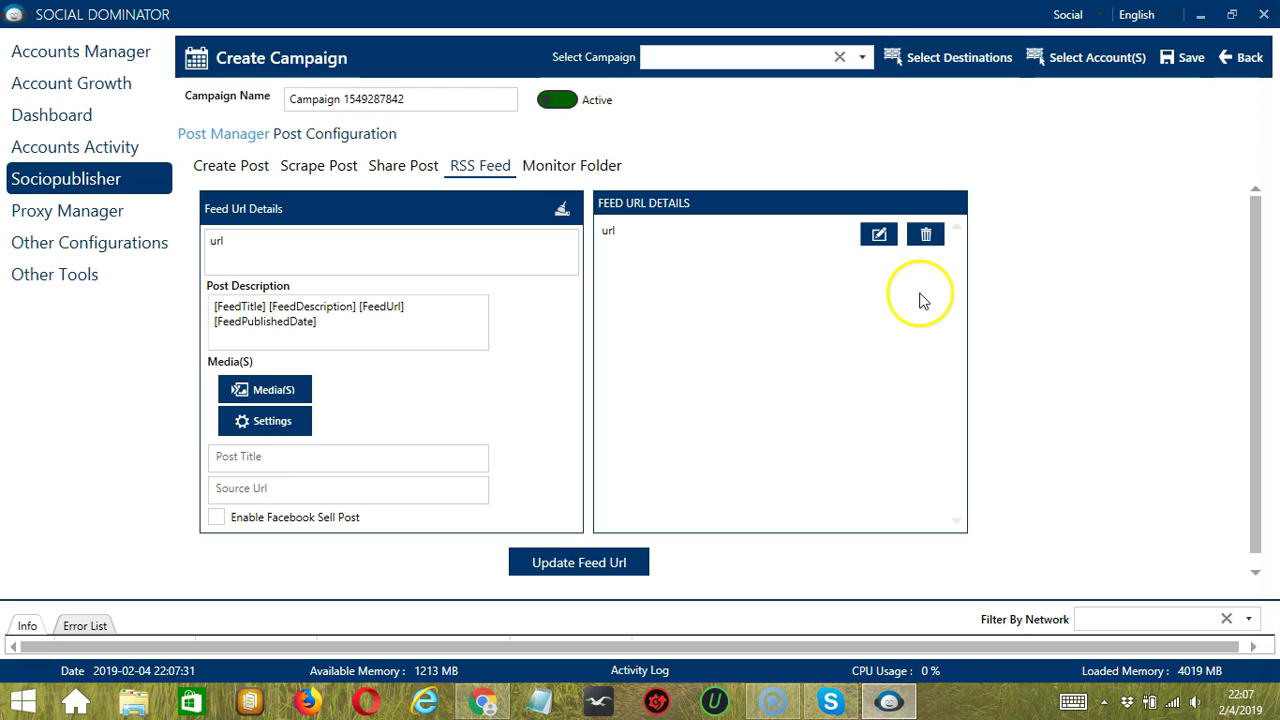
click(927, 237)
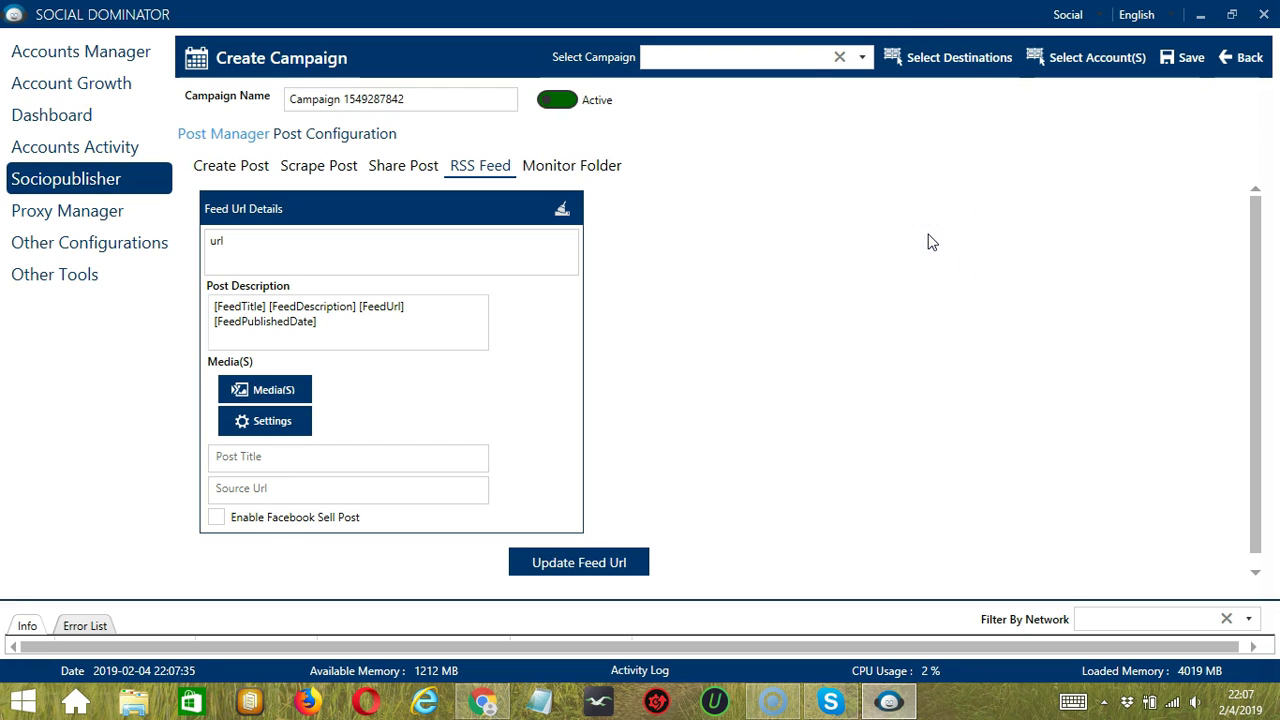
Open the Monitor Folder options and start editing the folder path.
click(560, 167)
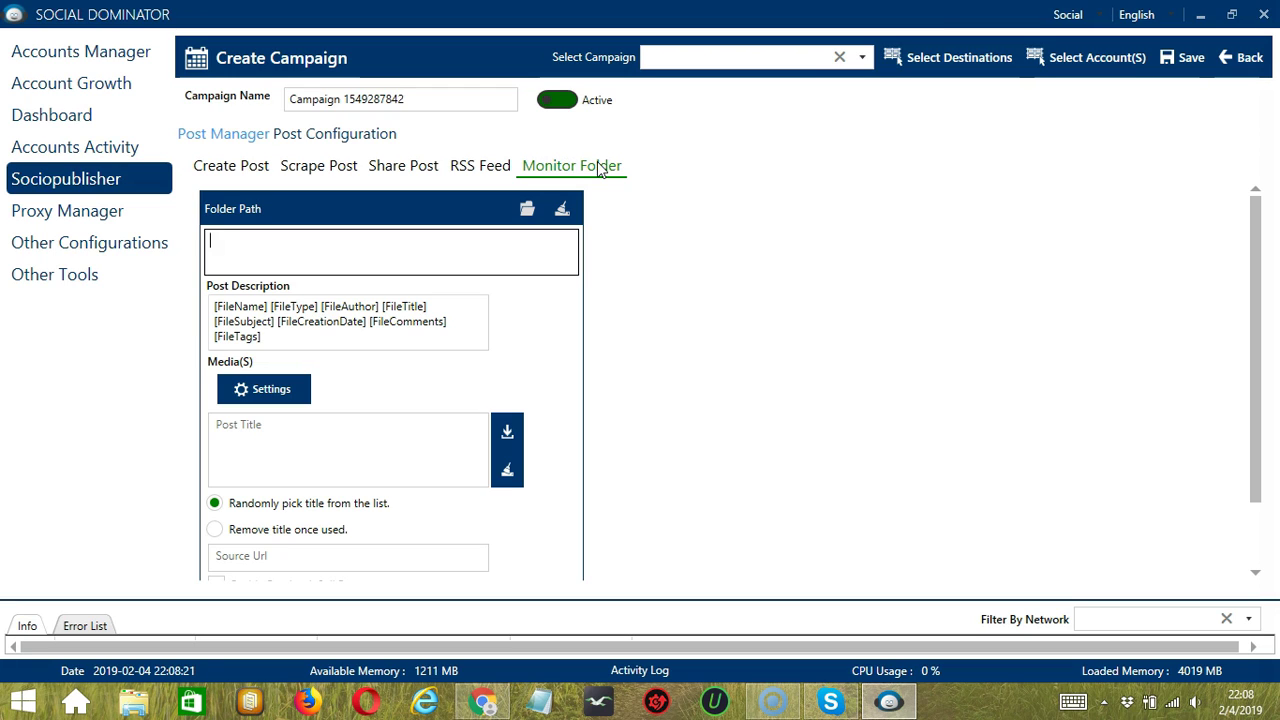
click(455, 258)
click(527, 209)
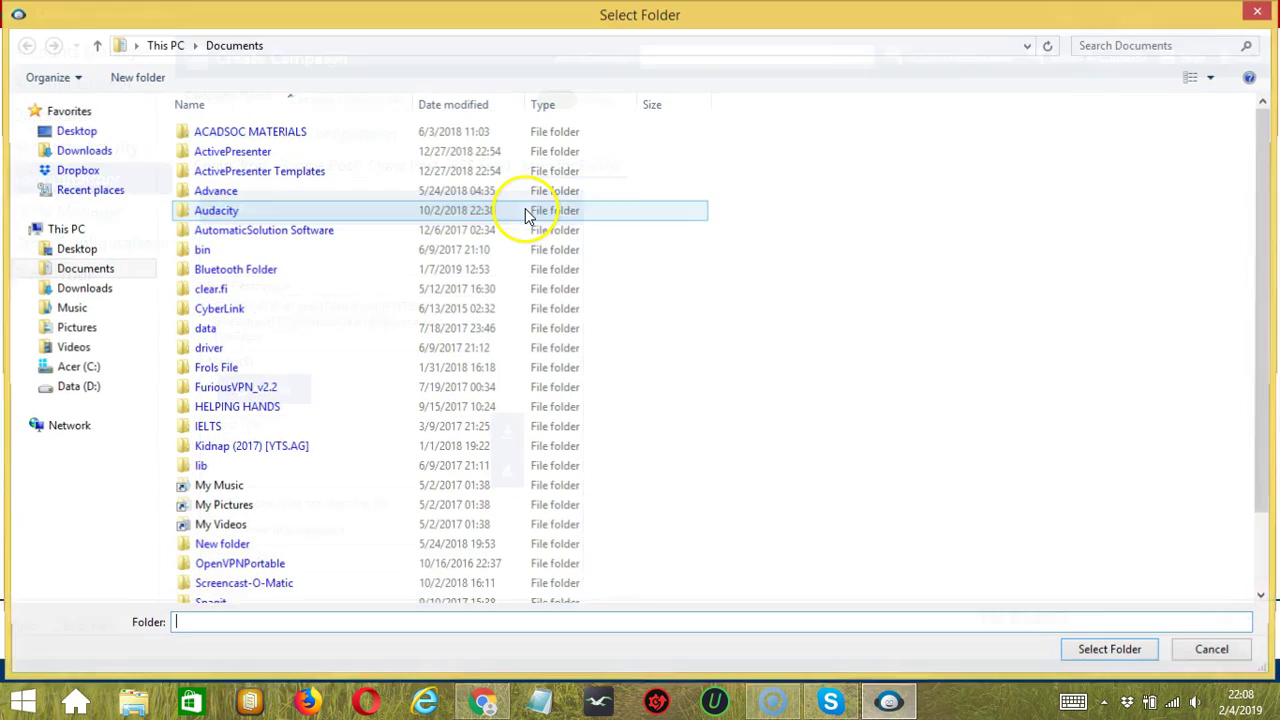
click(78, 232)
click(85, 248)
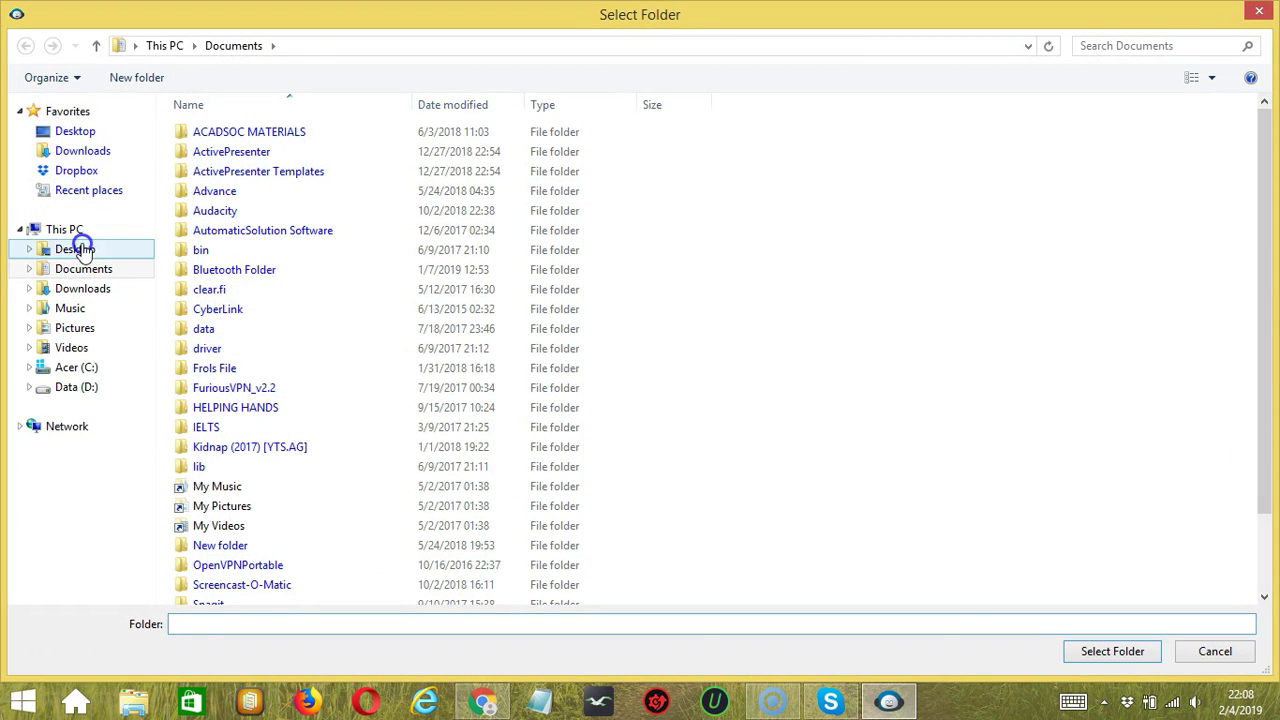
click(1090, 655)
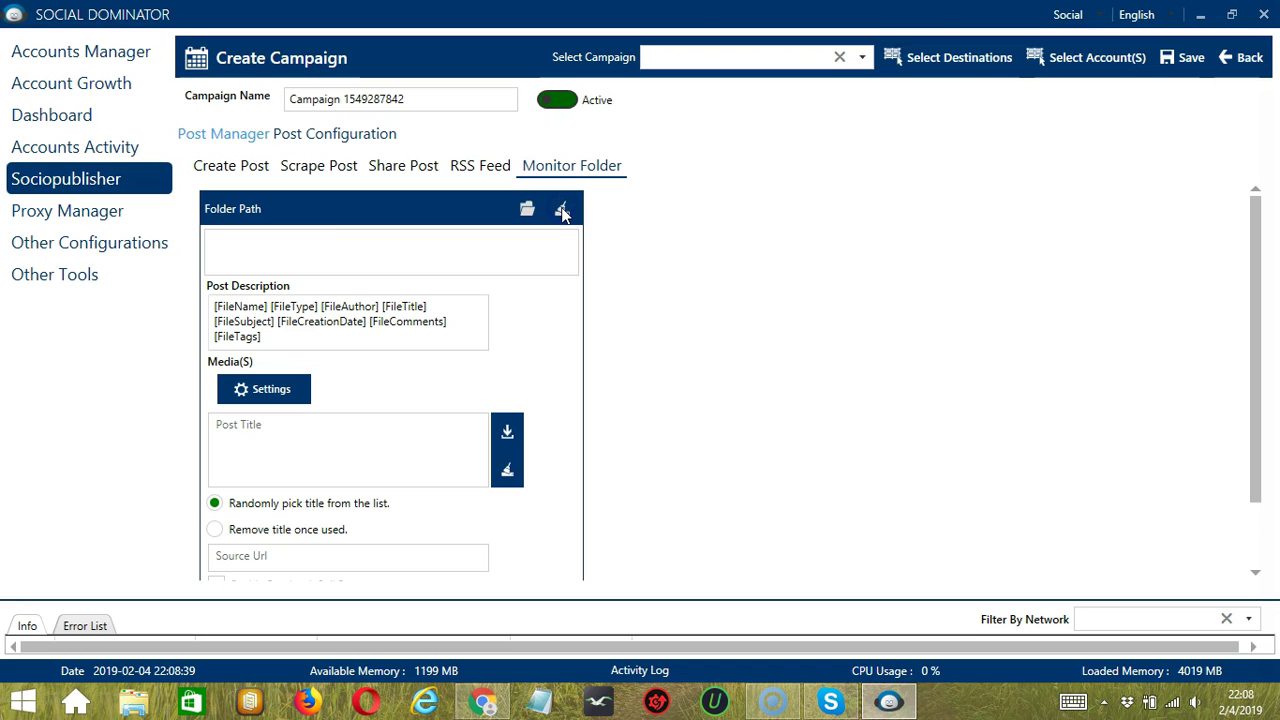
Set the Desktop as the folder path to monitor.
click(527, 208)
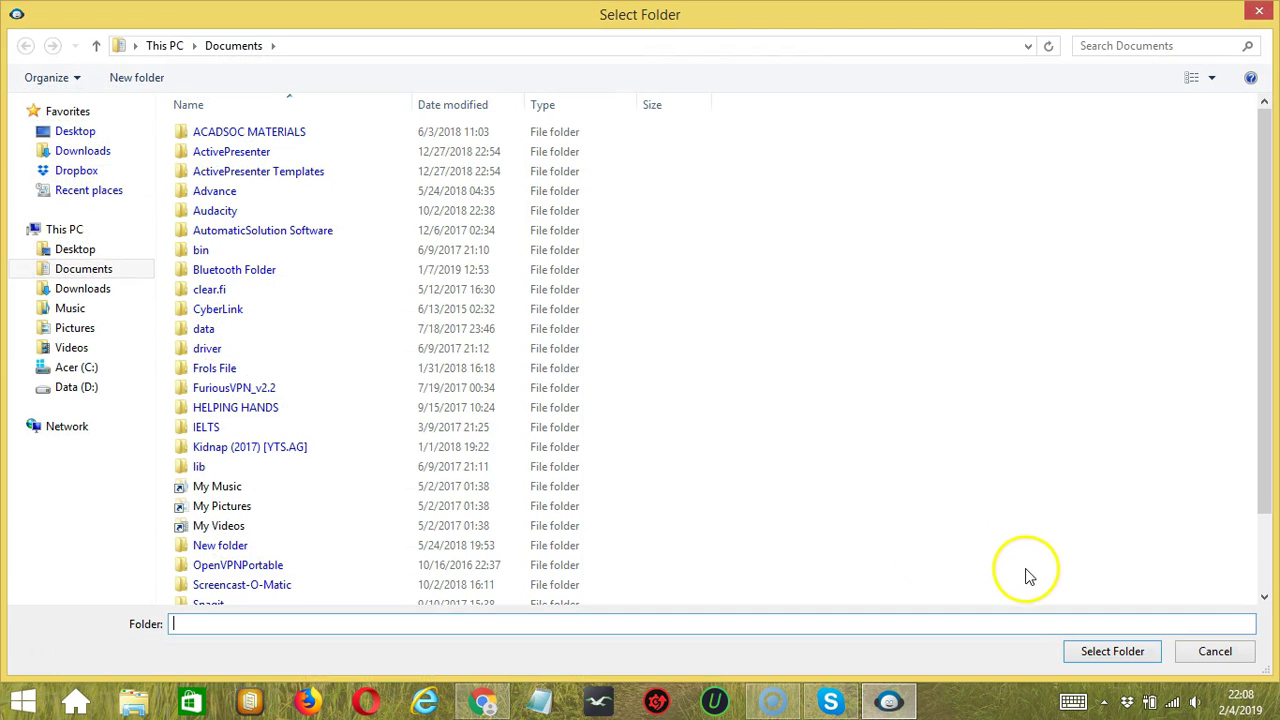
click(80, 249)
click(1110, 651)
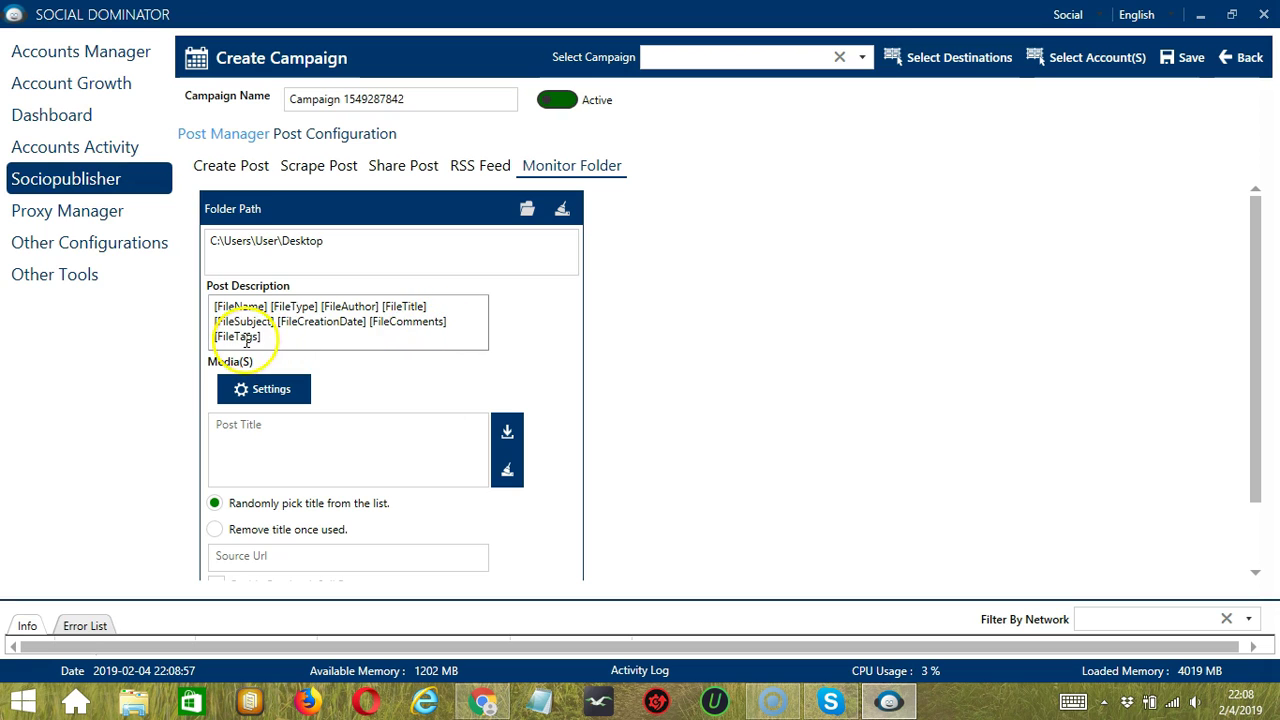
View the monitored folder's general post settings and save them without entering an expiry date.
click(300, 391)
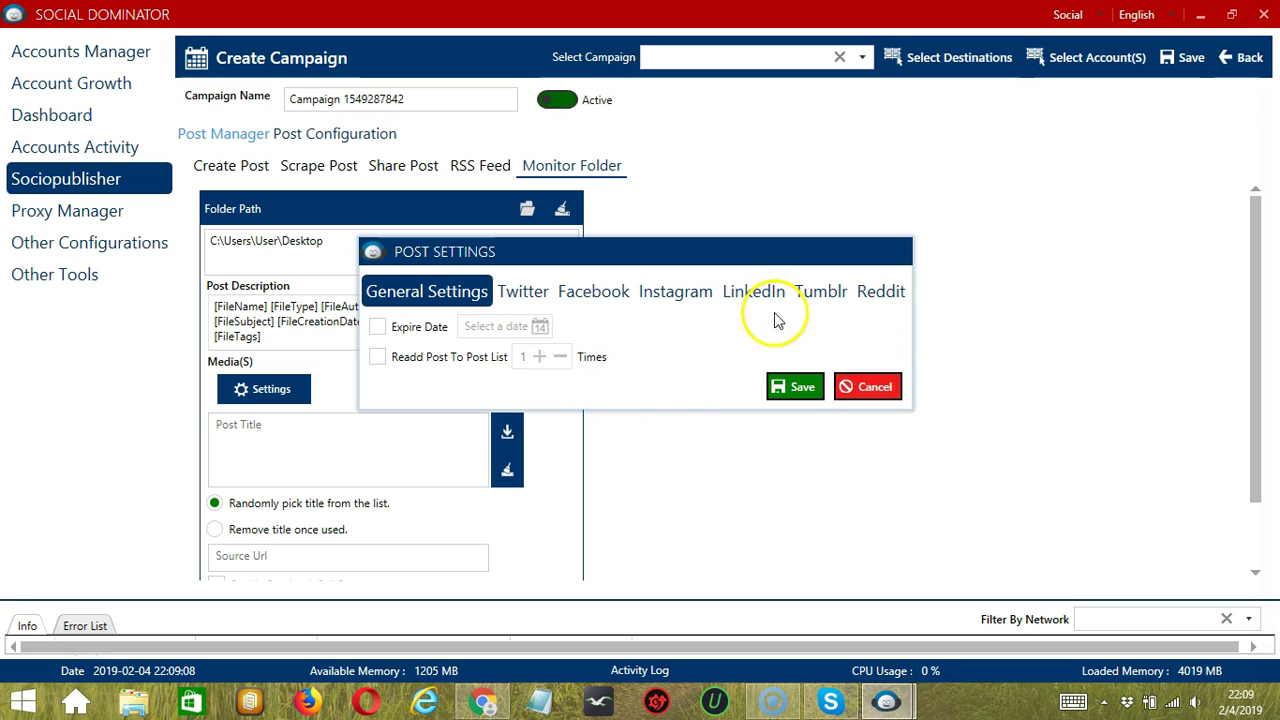
click(803, 390)
Enter "Happy" as the monitored folder's post title, and view and cancel importing titles from a text file.
scroll(331, 374, down, 1)
click(330, 372)
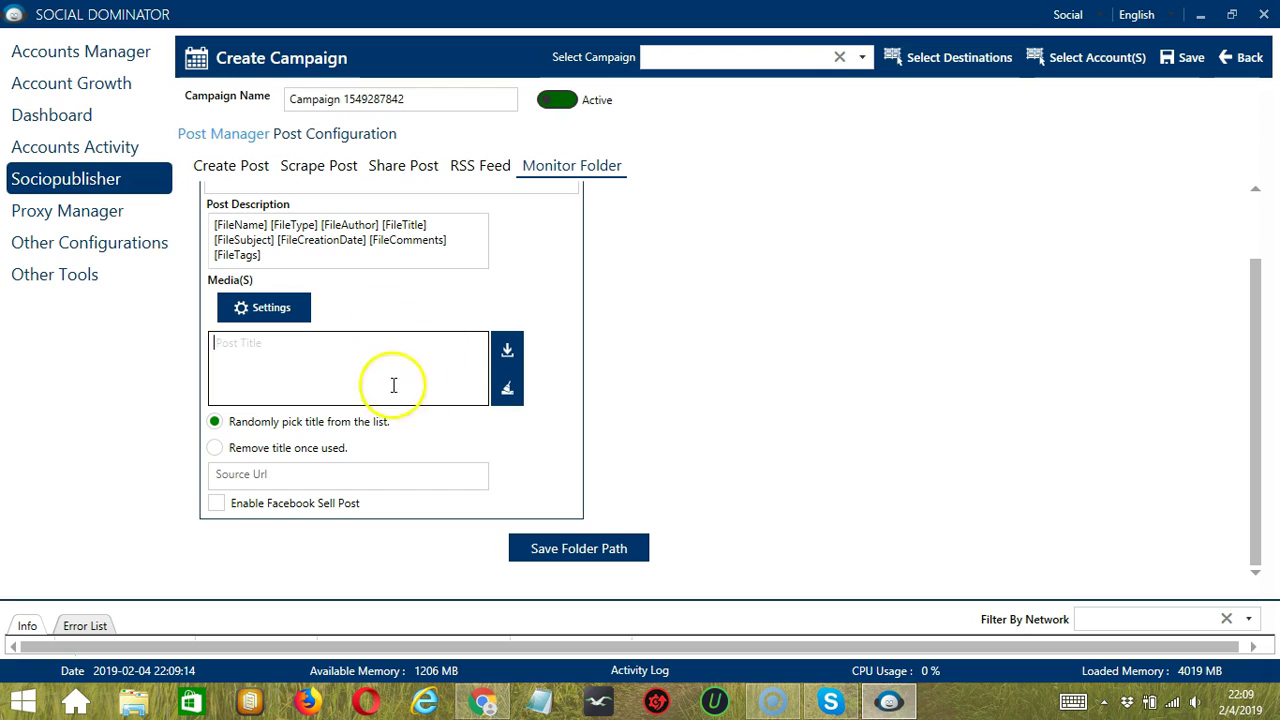
text(Happy)
click(508, 390)
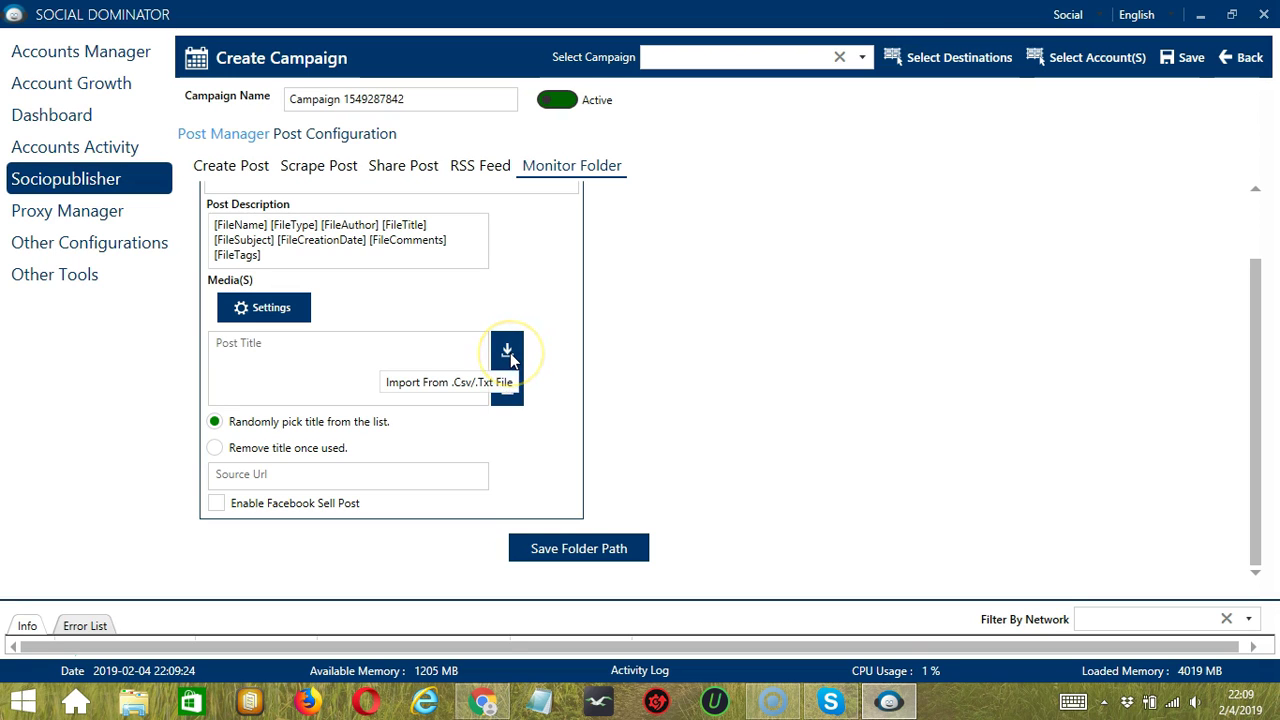
click(508, 352)
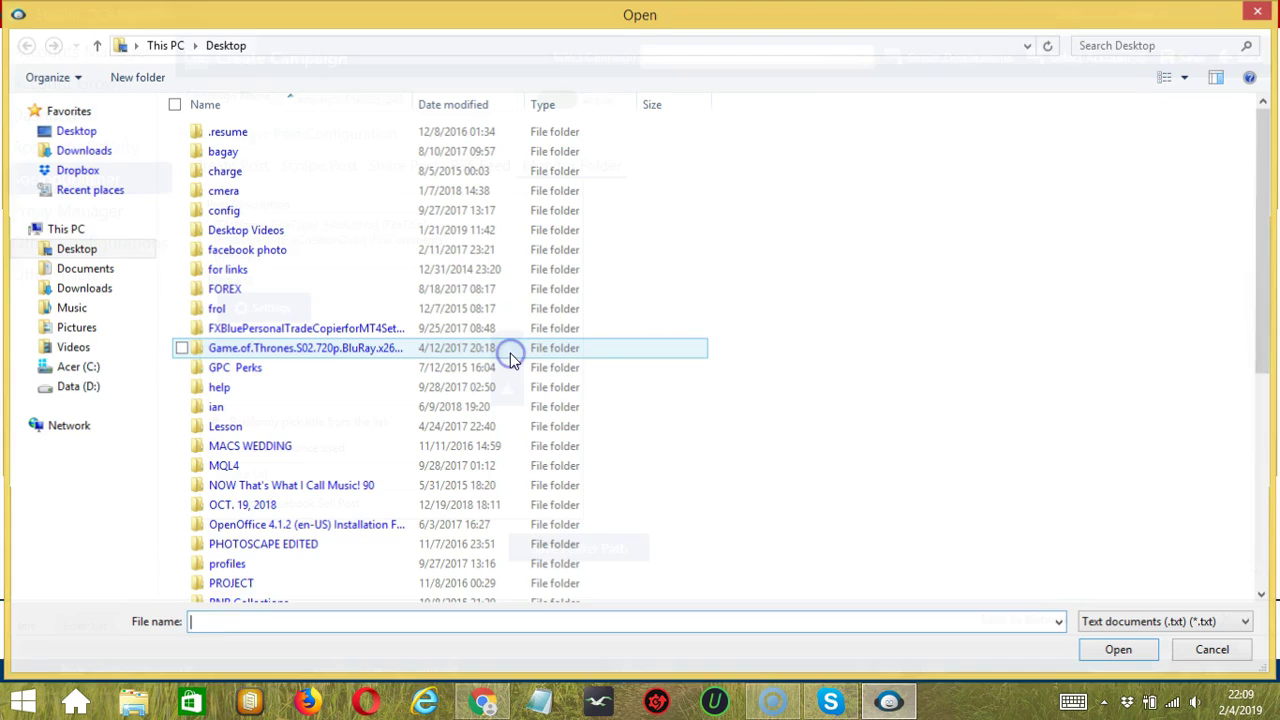
click(1213, 651)
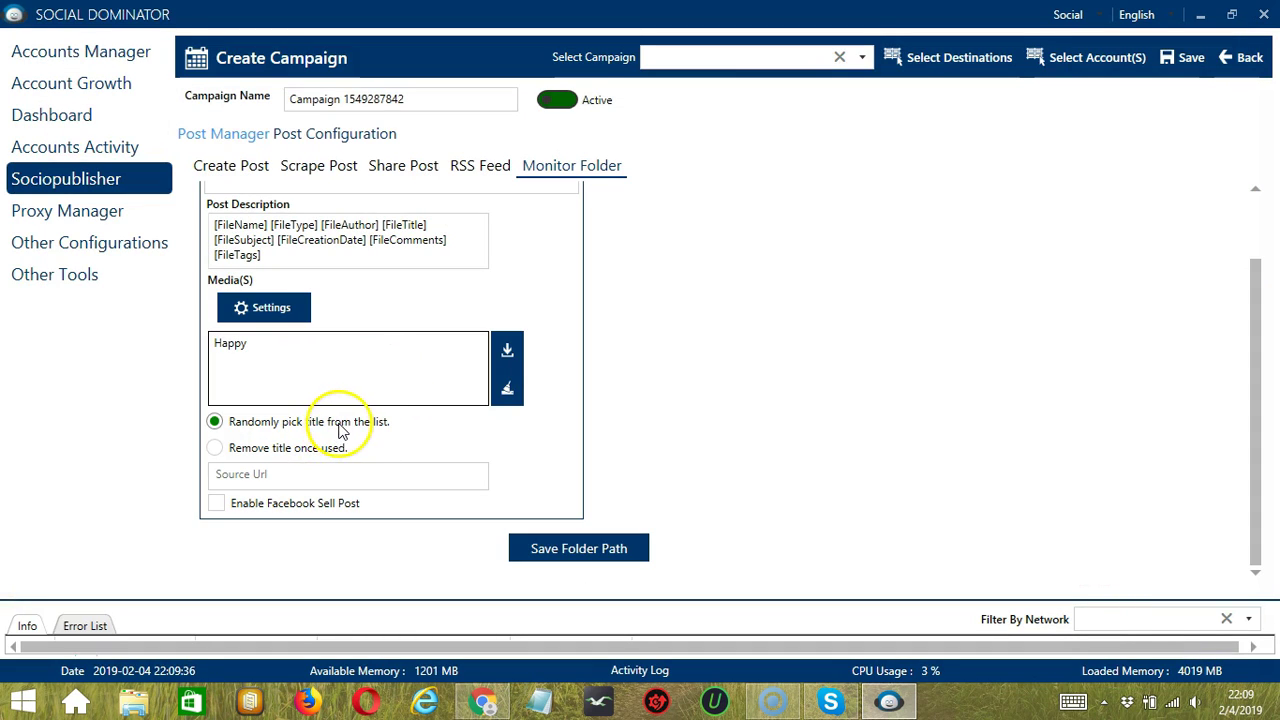
Choose to remove each title once used, and save the monitored folder path.
click(267, 455)
click(302, 474)
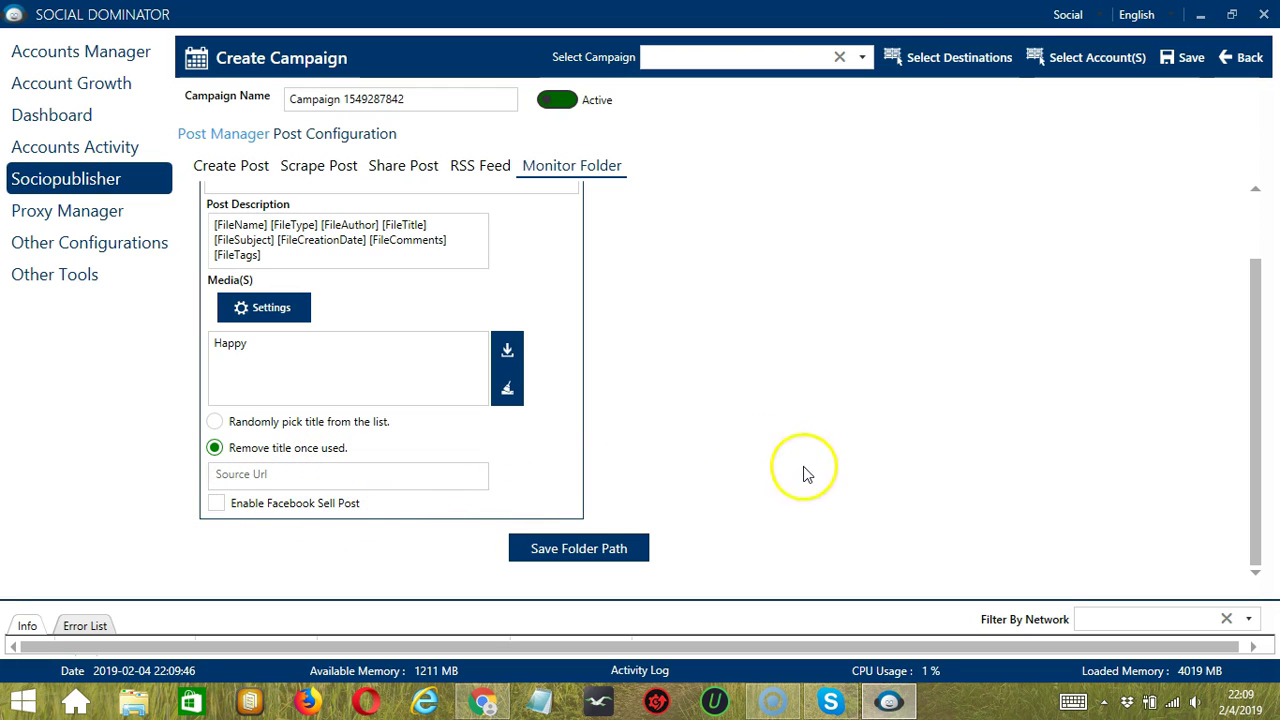
click(639, 556)
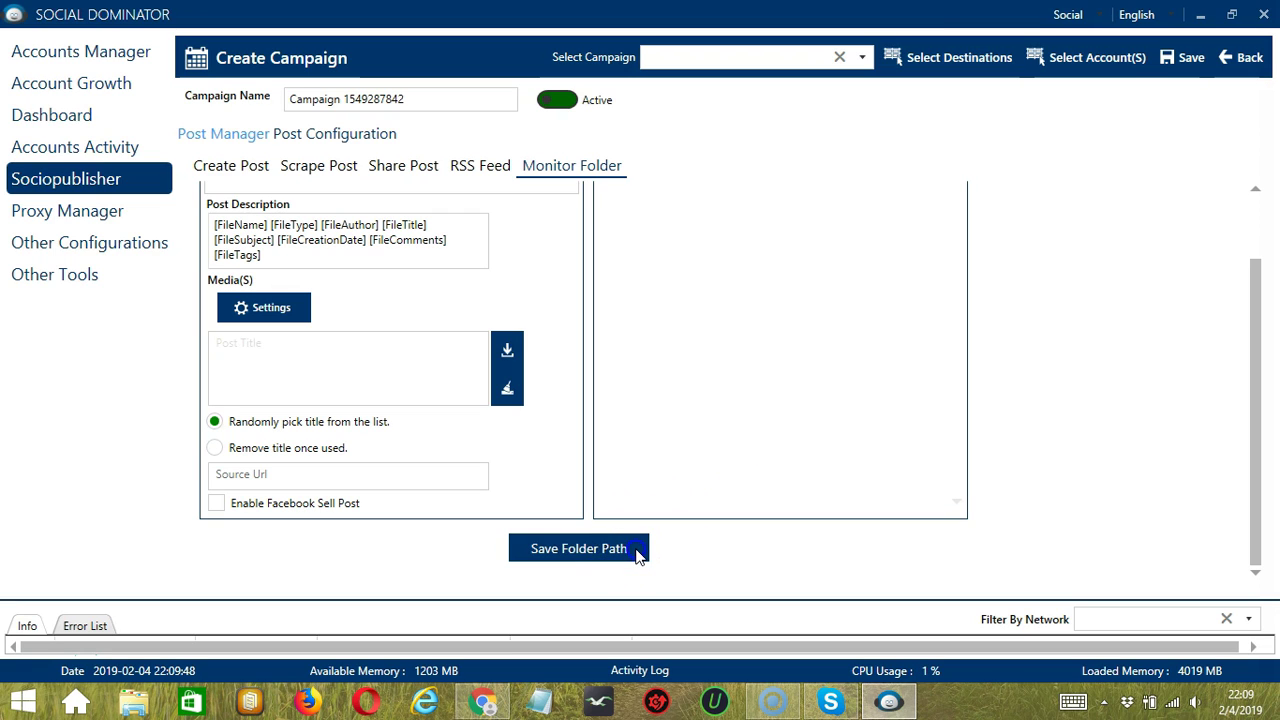
Load the saved Desktop folder path for editing, and delete its entry from the folder path details.
click(1255, 189)
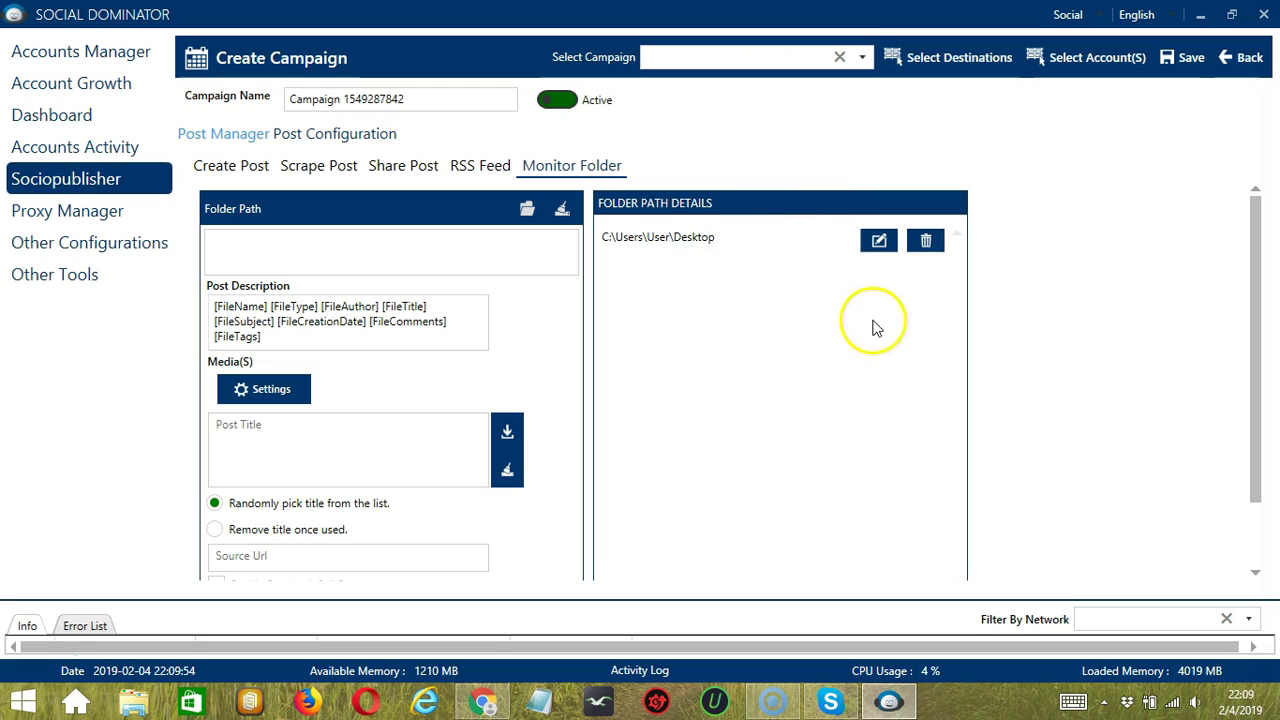
click(877, 243)
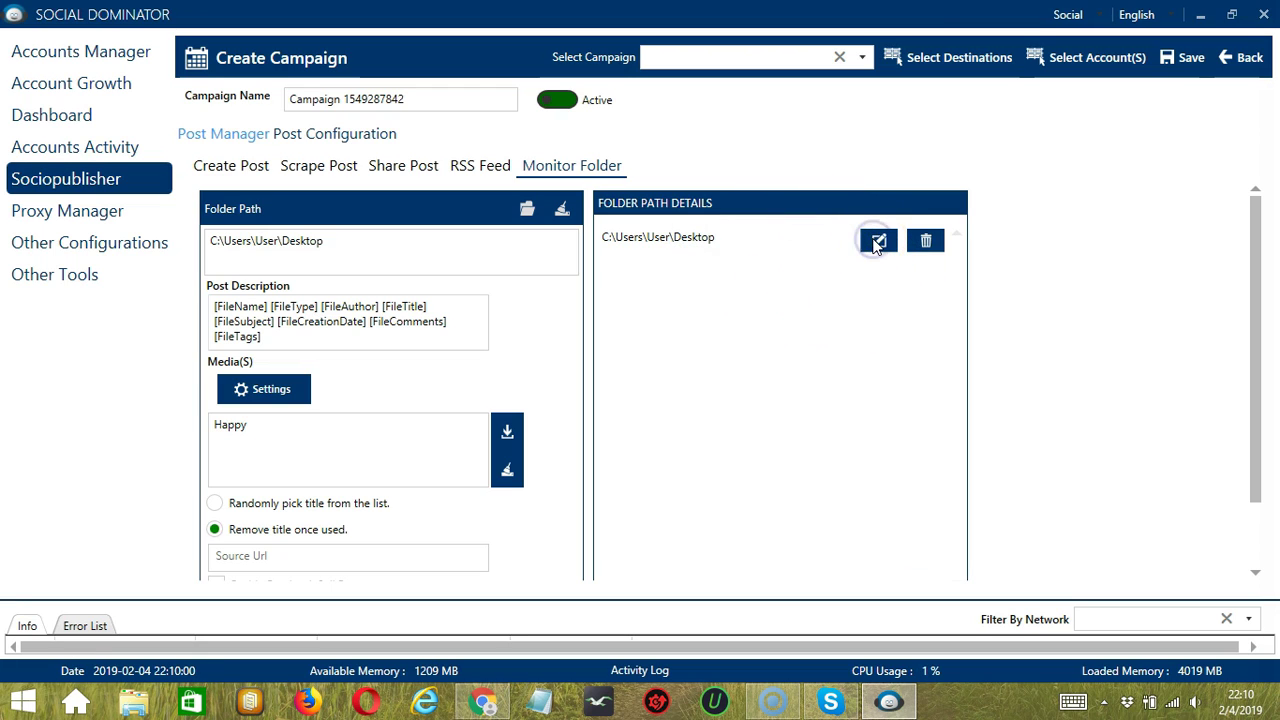
click(927, 241)
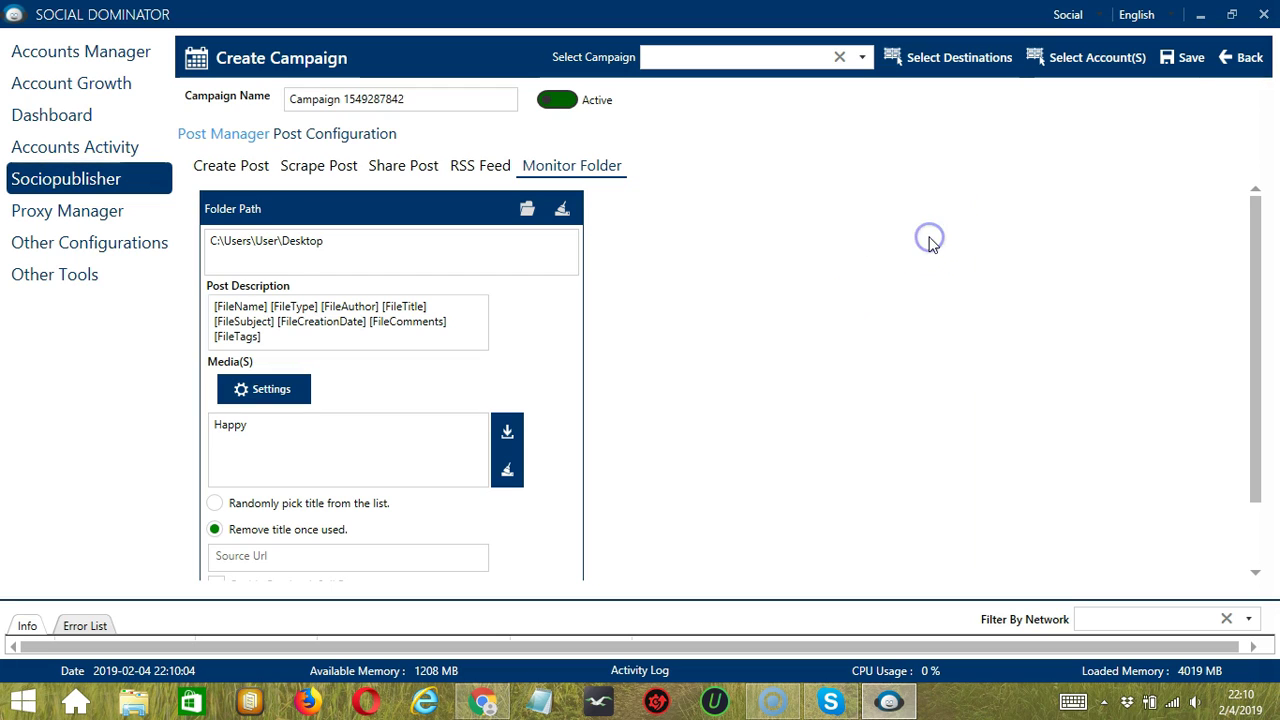
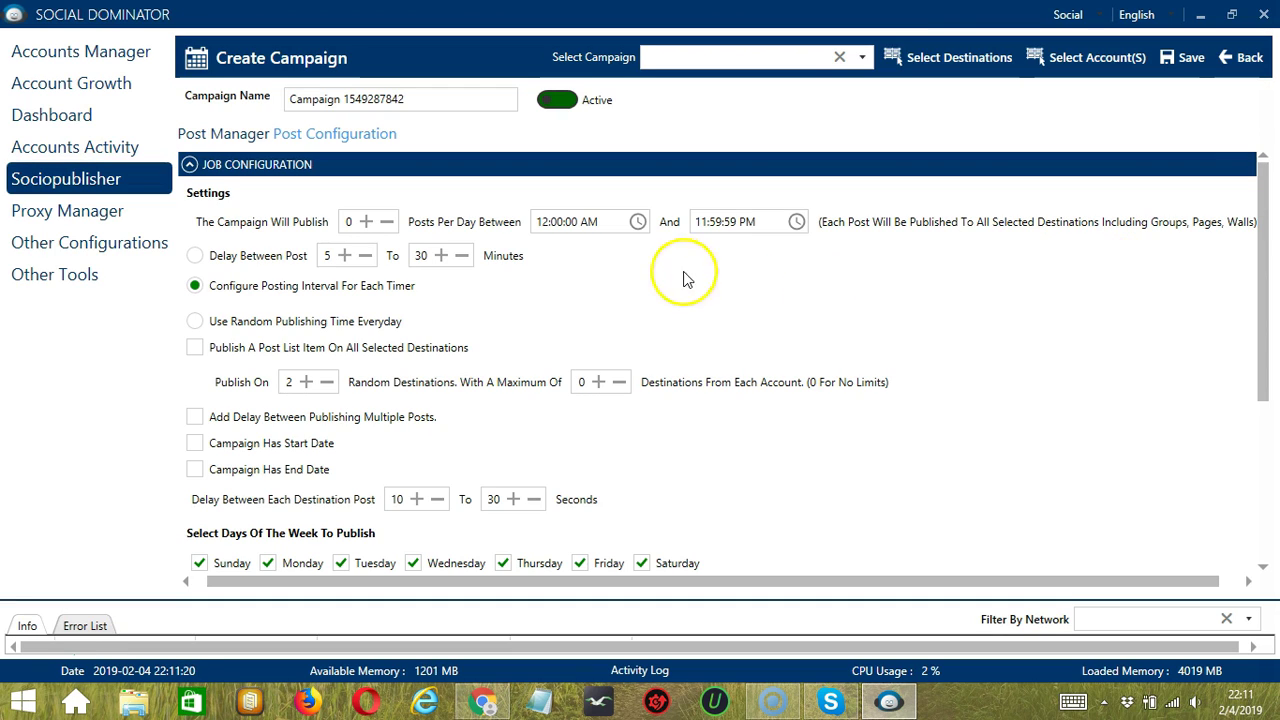
Try the post delay and per-timer interval options, and select a random publishing time every day.
click(196, 256)
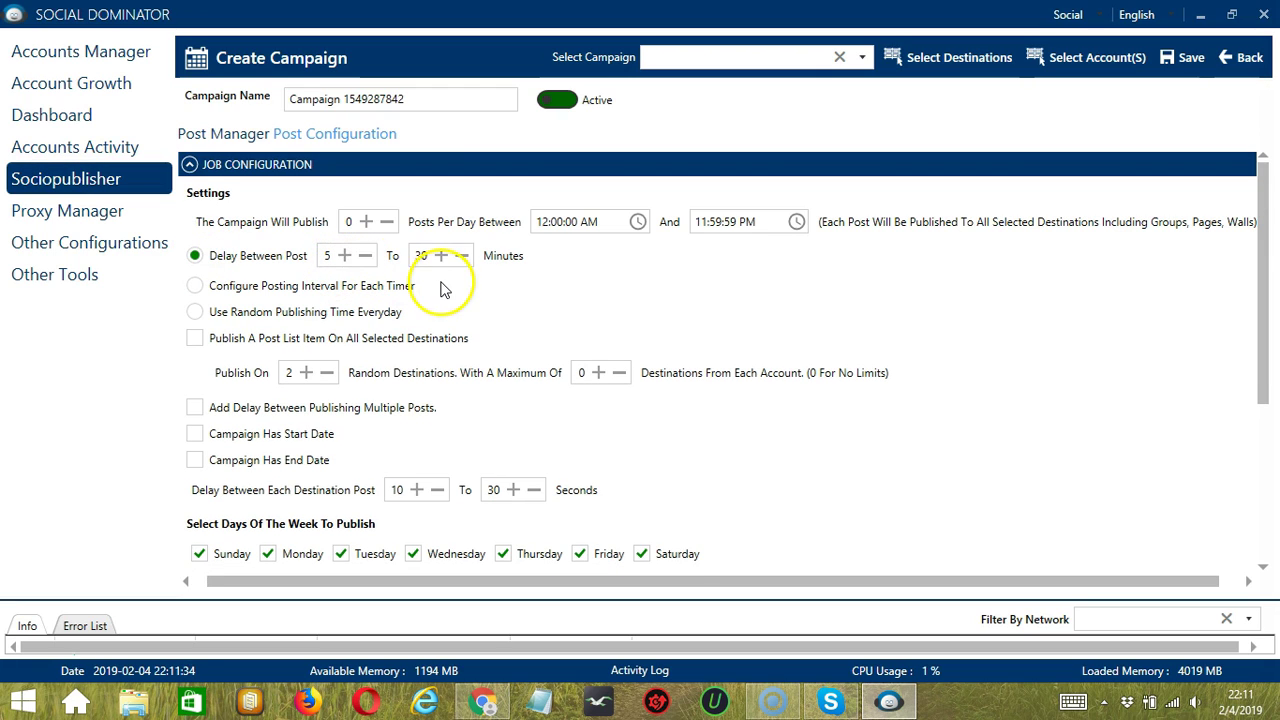
click(224, 287)
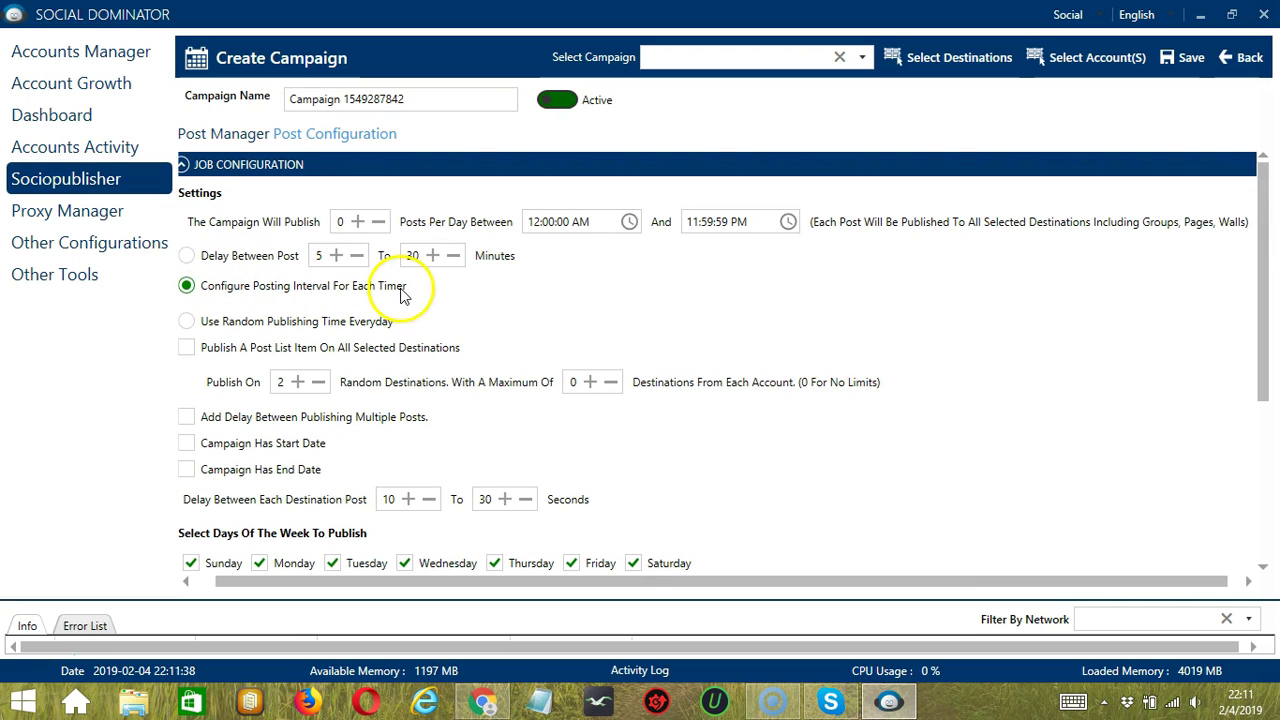
click(258, 325)
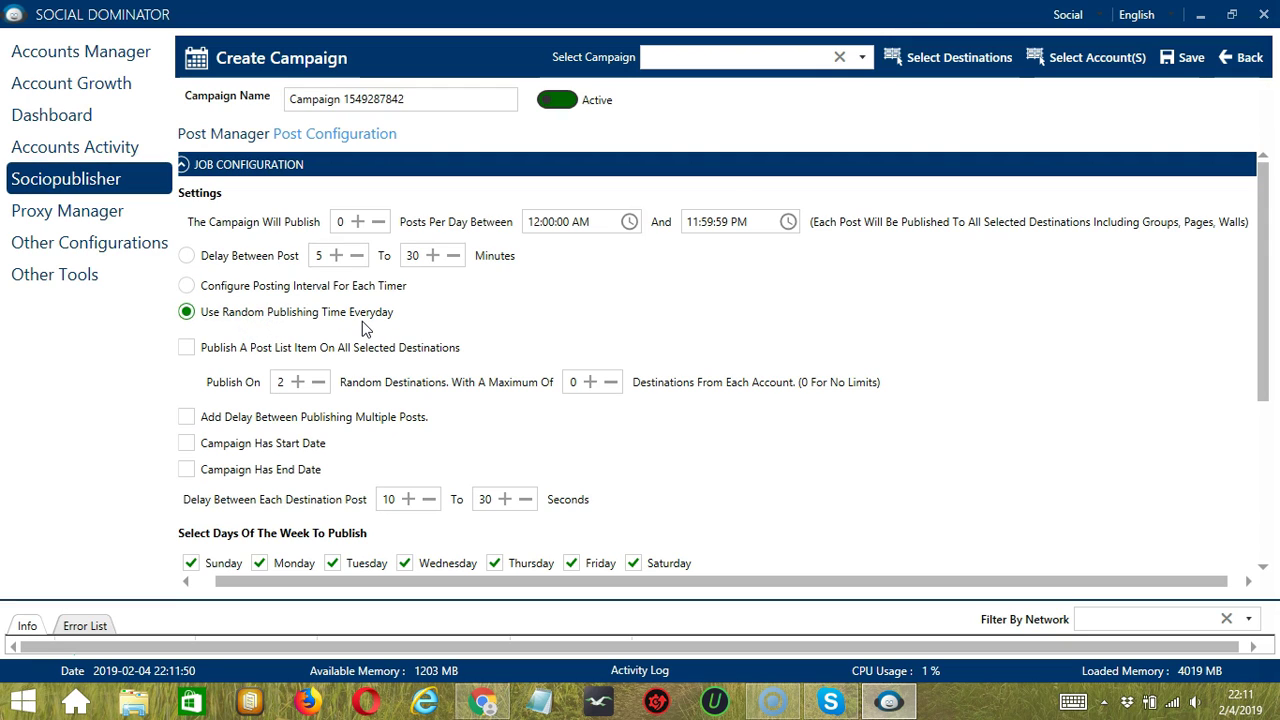
Enable publishing a post list item on all selected destinations and adding a delay between publishing multiple posts.
click(186, 347)
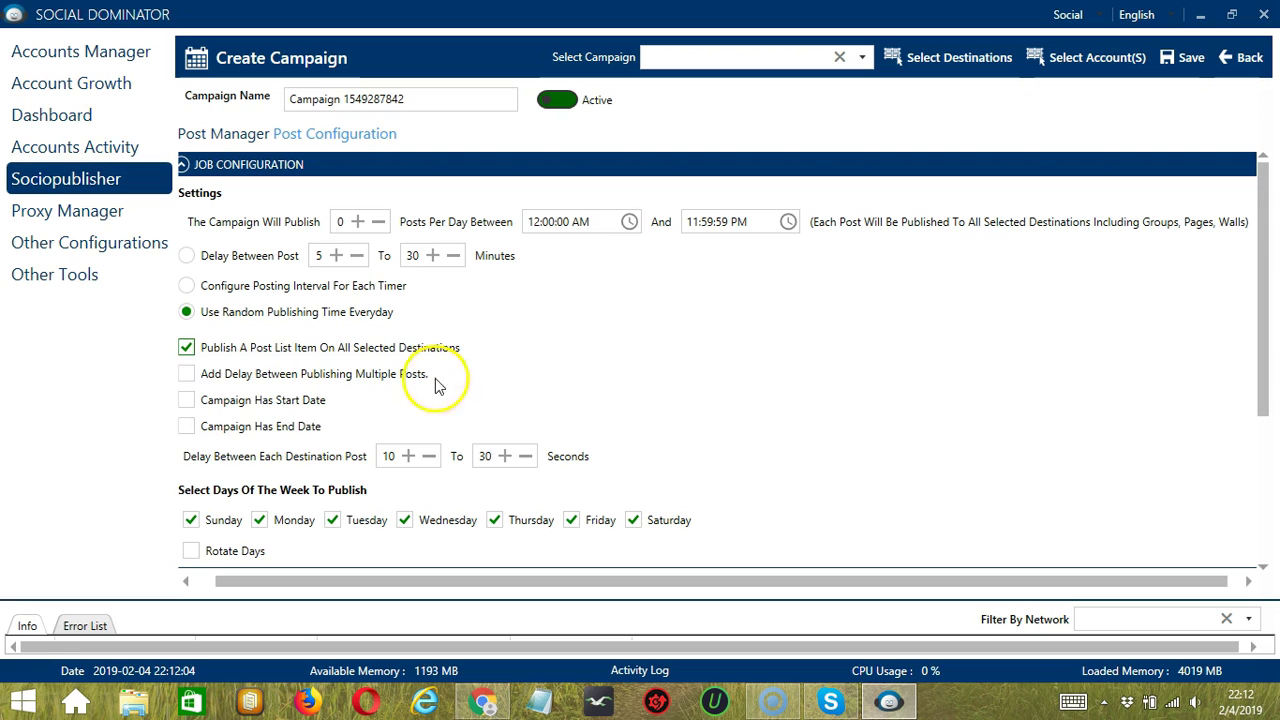
click(230, 375)
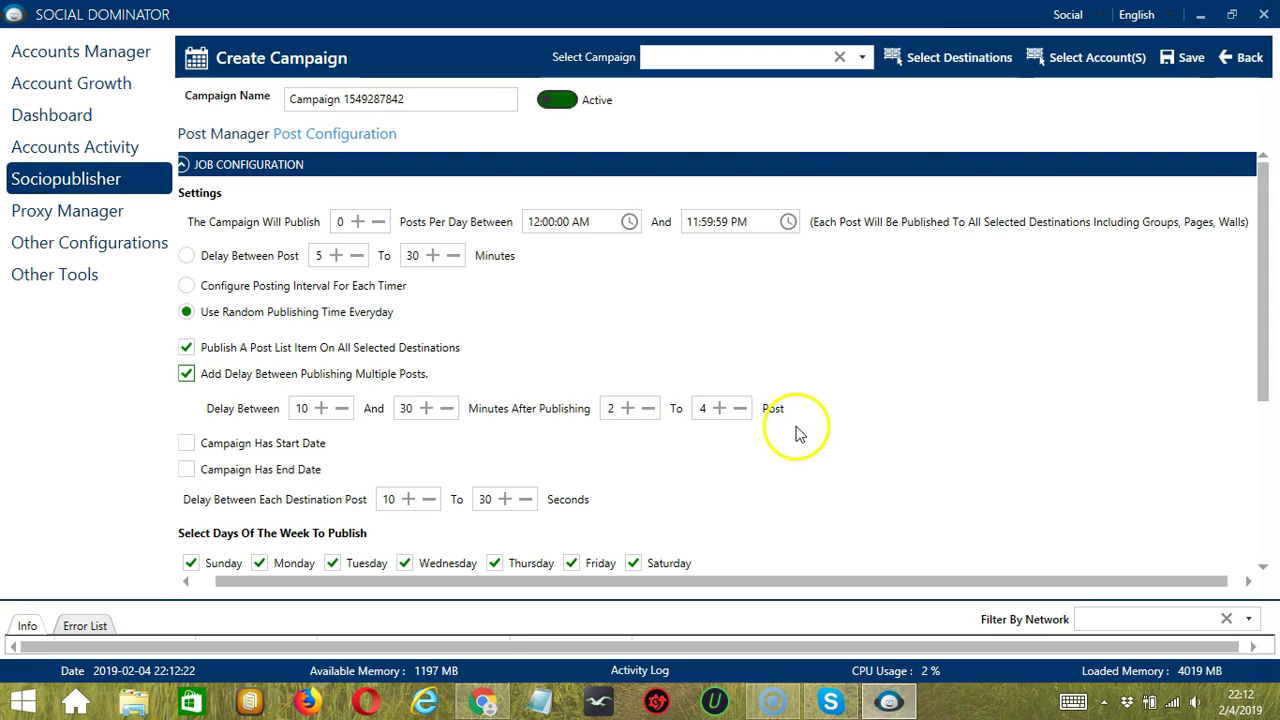
Give the campaign a start date of 2/5/2019 12:00:00 AM.
scroll(480, 360, down, 3)
click(188, 310)
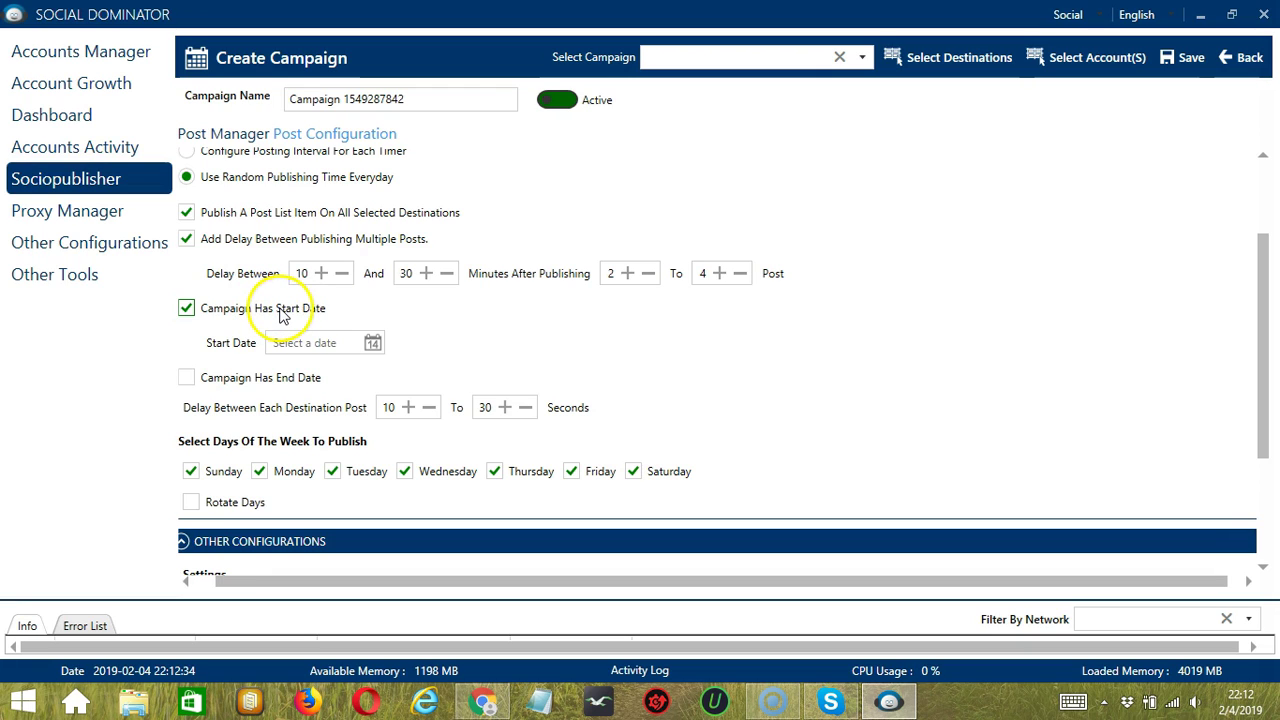
click(337, 339)
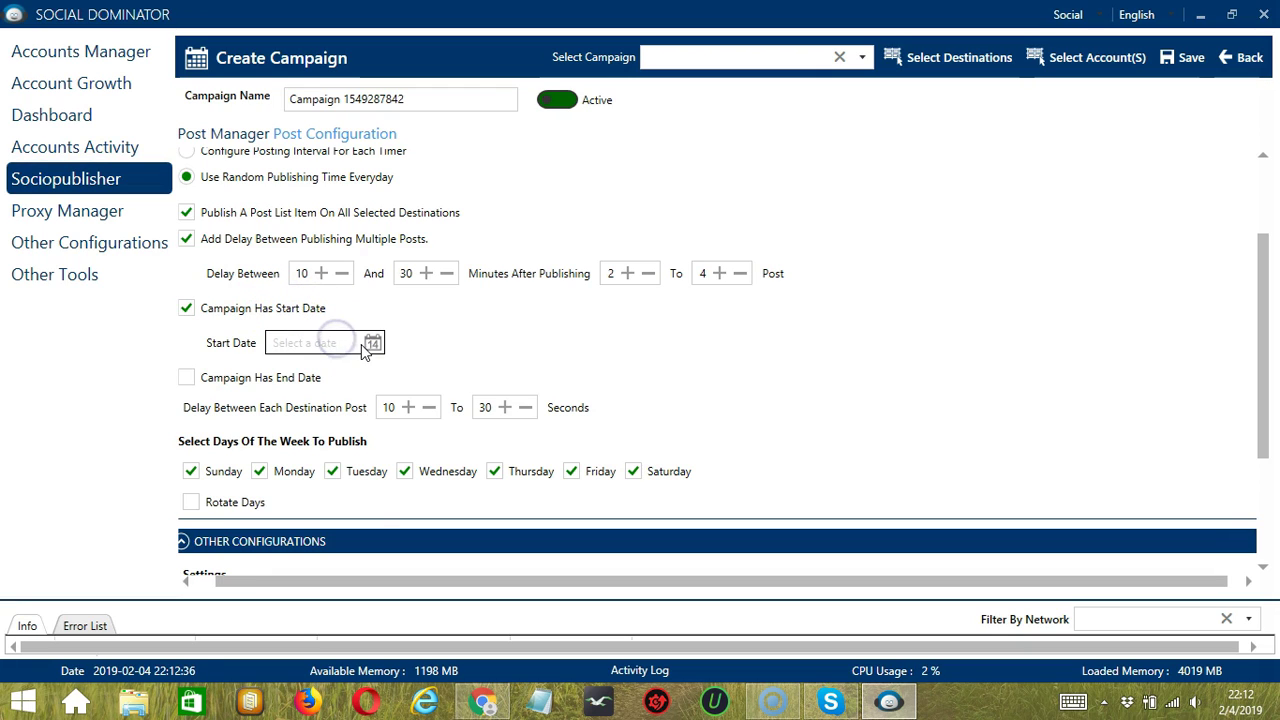
click(372, 343)
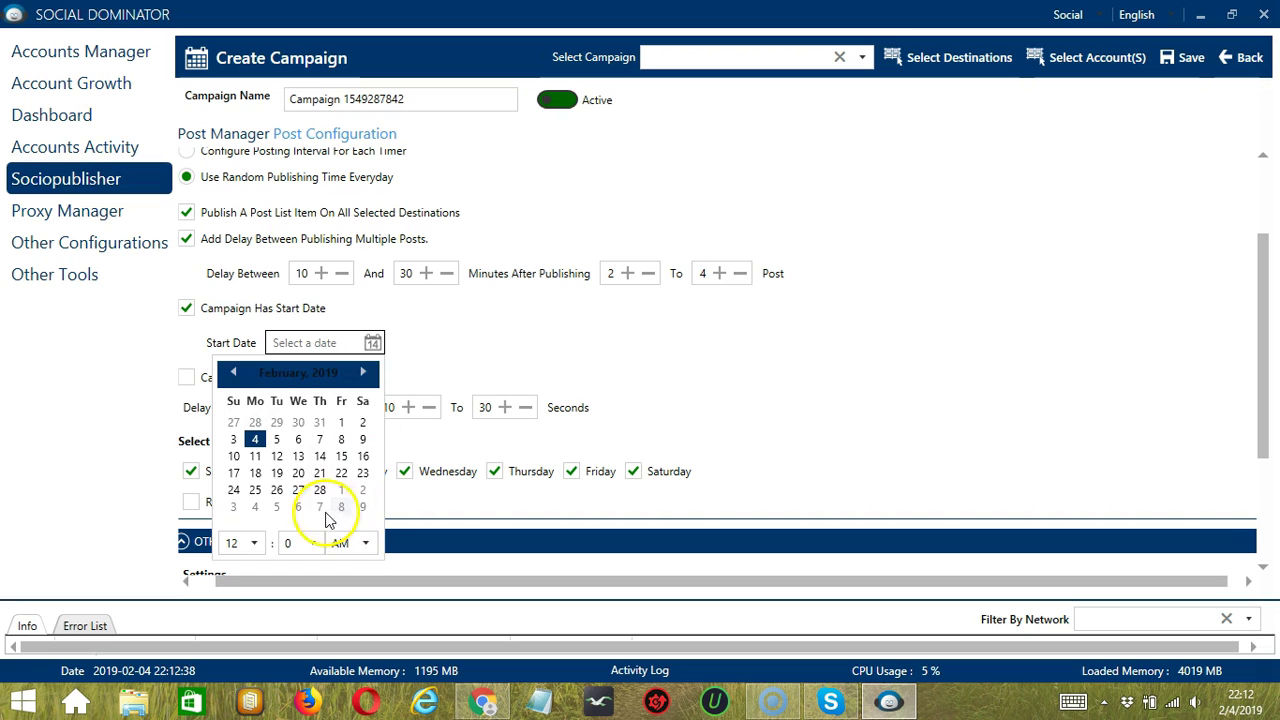
click(279, 441)
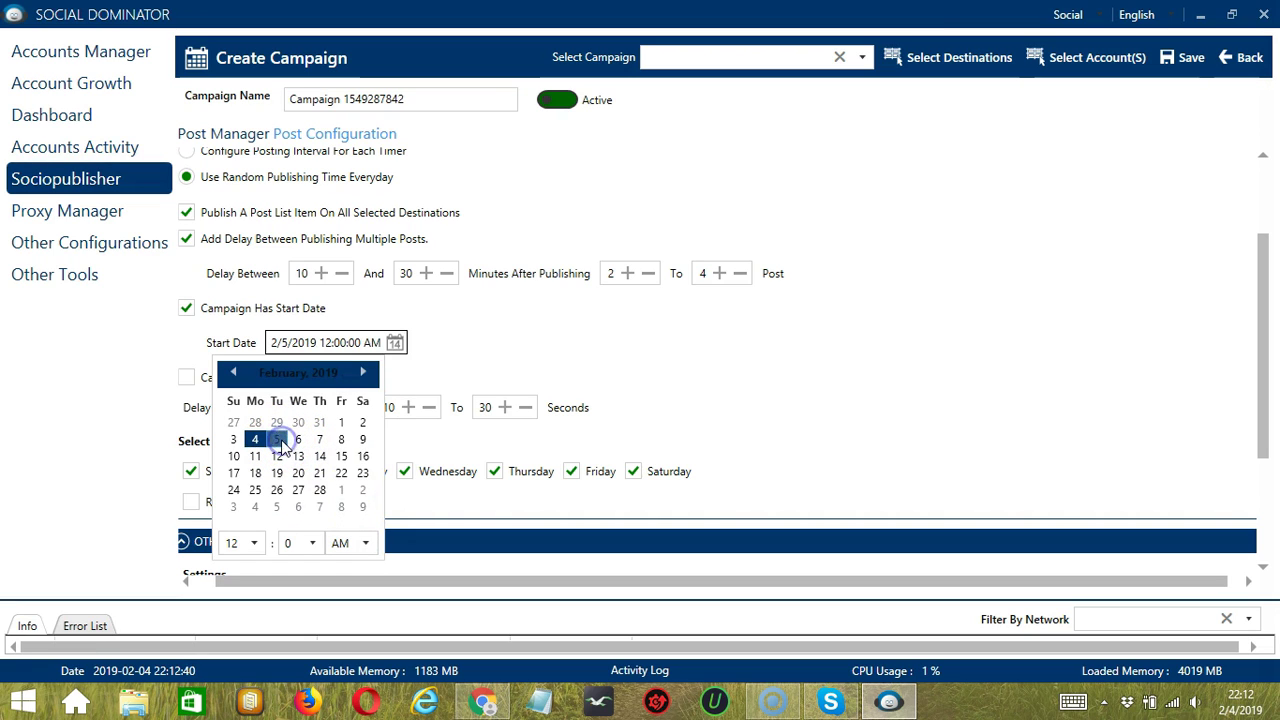
click(472, 345)
Give the campaign an end date of 2/7/2019 12:00:00 AM.
click(187, 378)
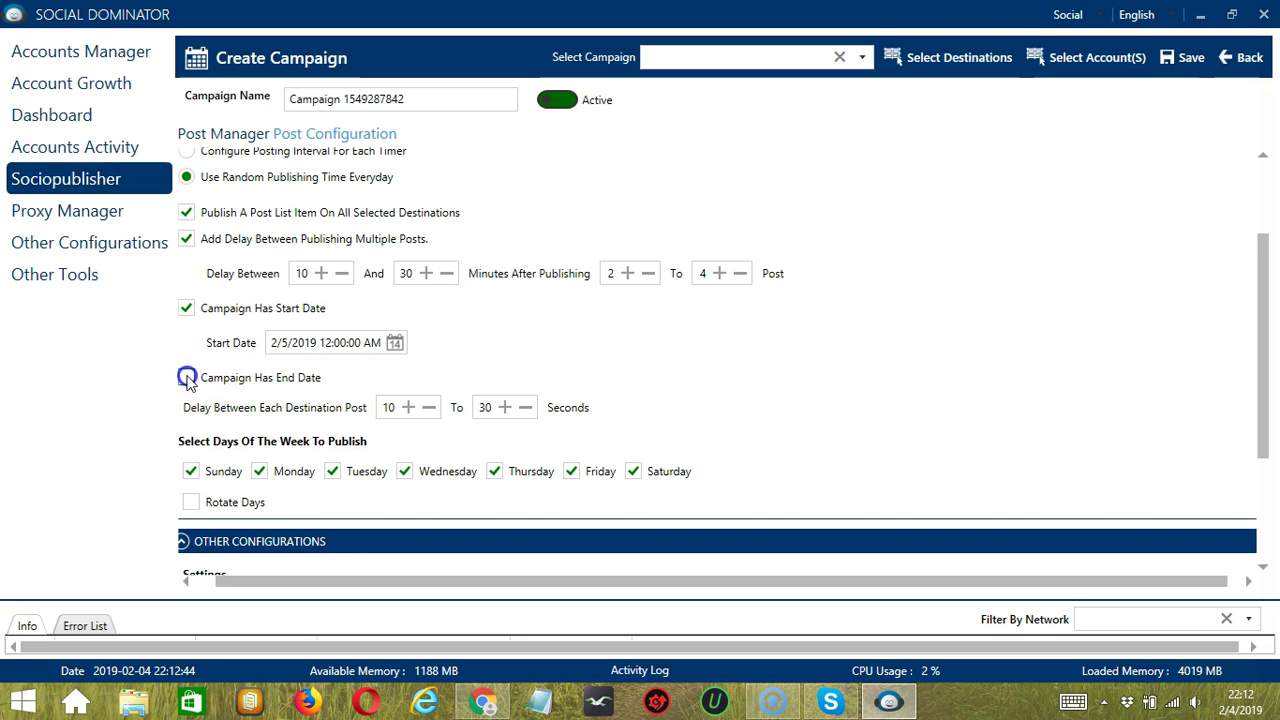
click(294, 410)
click(368, 413)
click(315, 509)
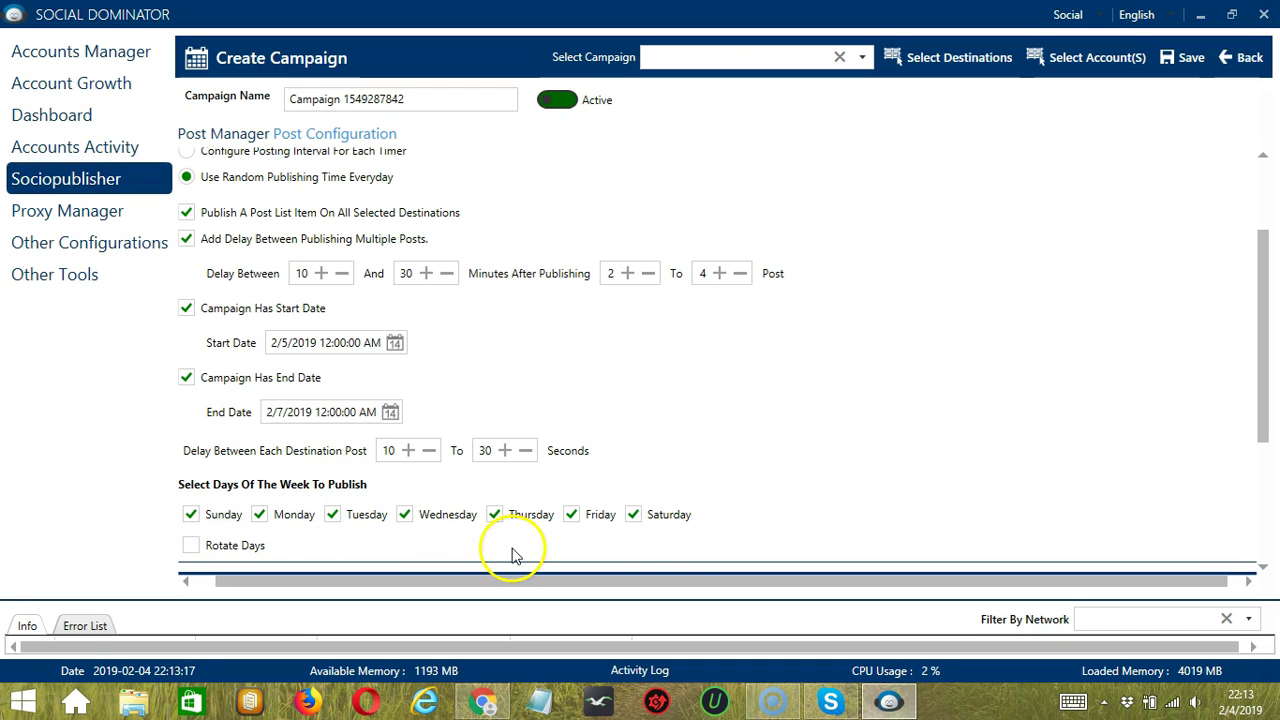
Exclude Tuesday from the publishing days and enable Rotate Days.
click(336, 515)
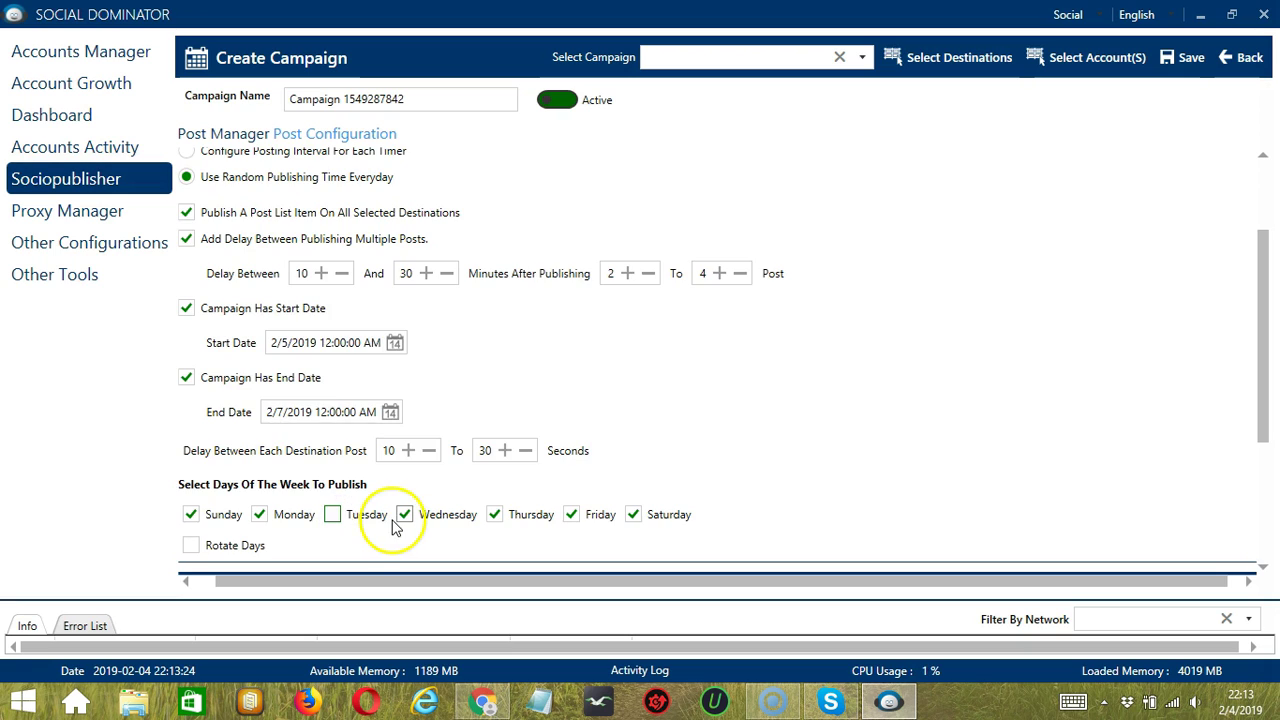
scroll(400, 520, down, 3)
click(218, 316)
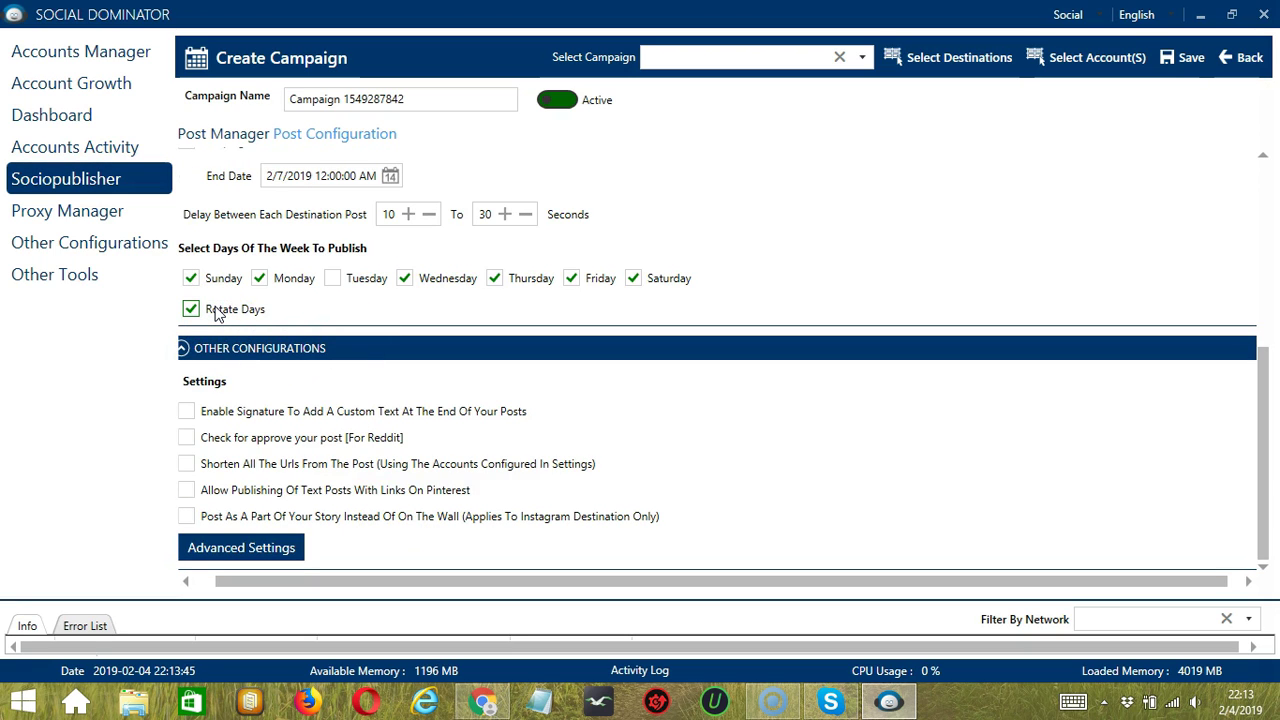
click(371, 372)
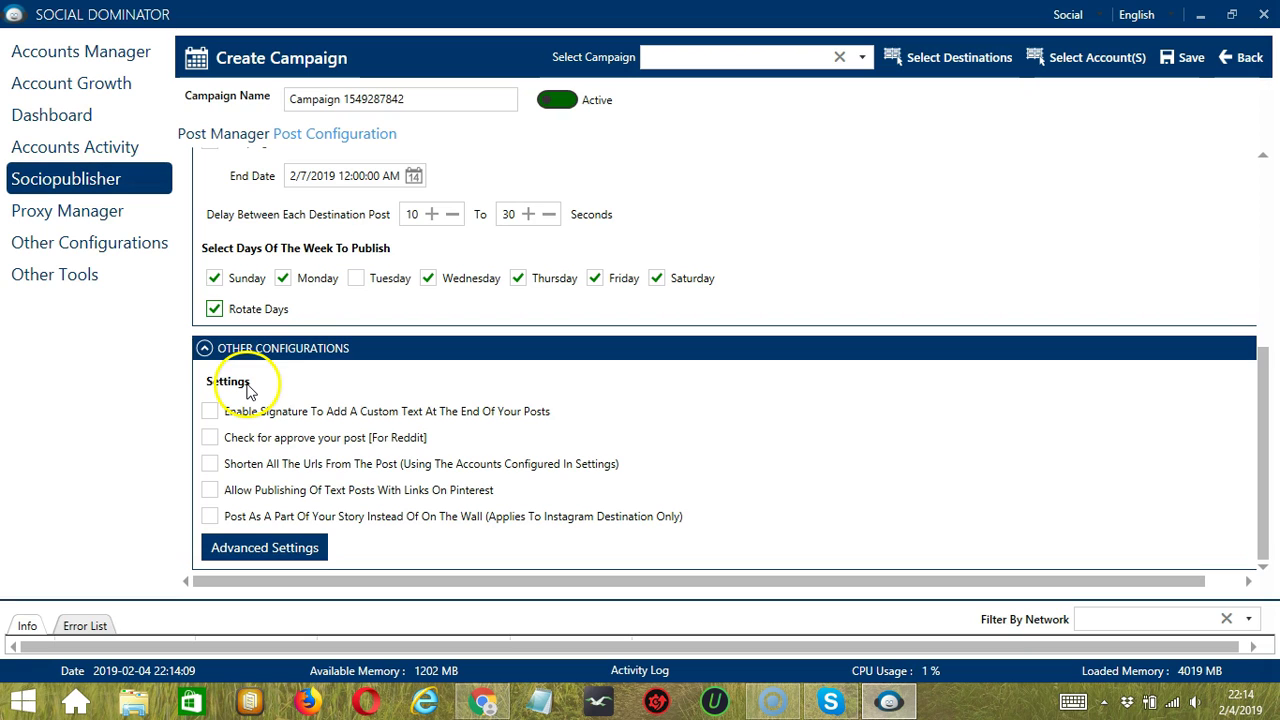
Enable the post signature, Reddit approval check, URL shortening, Pinterest text posts with links, and Instagram story posting.
click(227, 413)
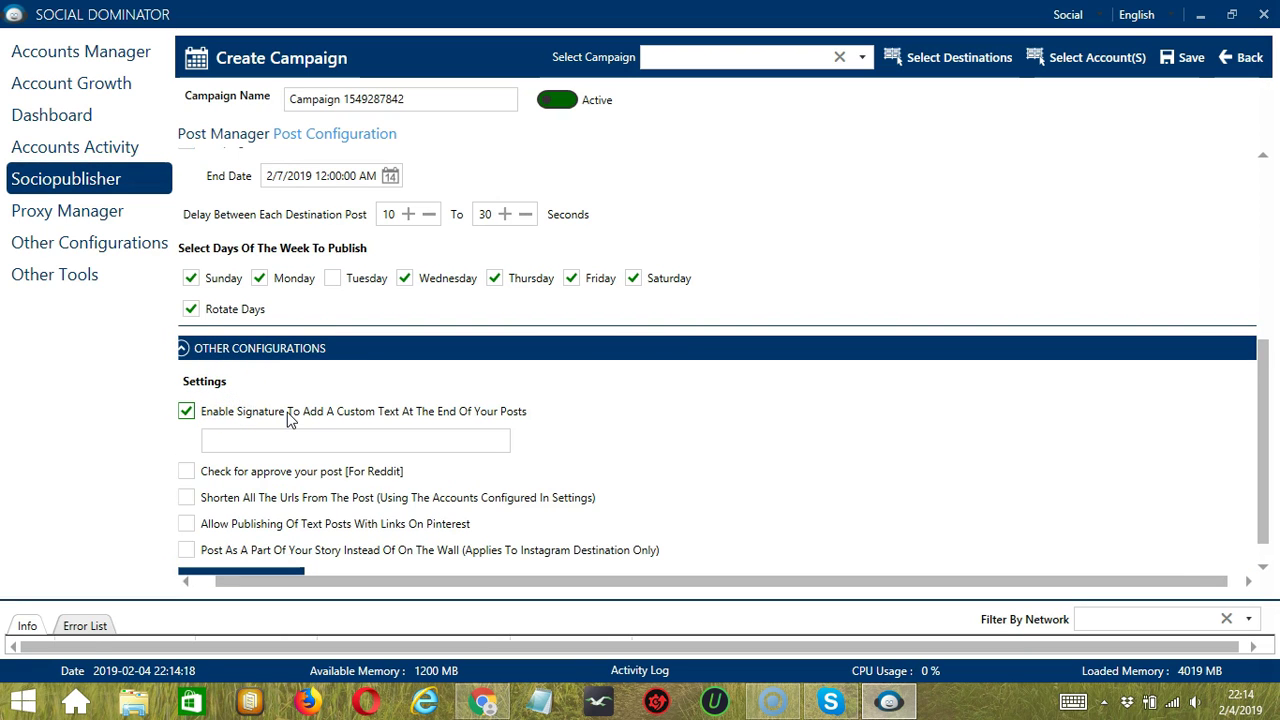
scroll(287, 418, down, 1)
click(253, 444)
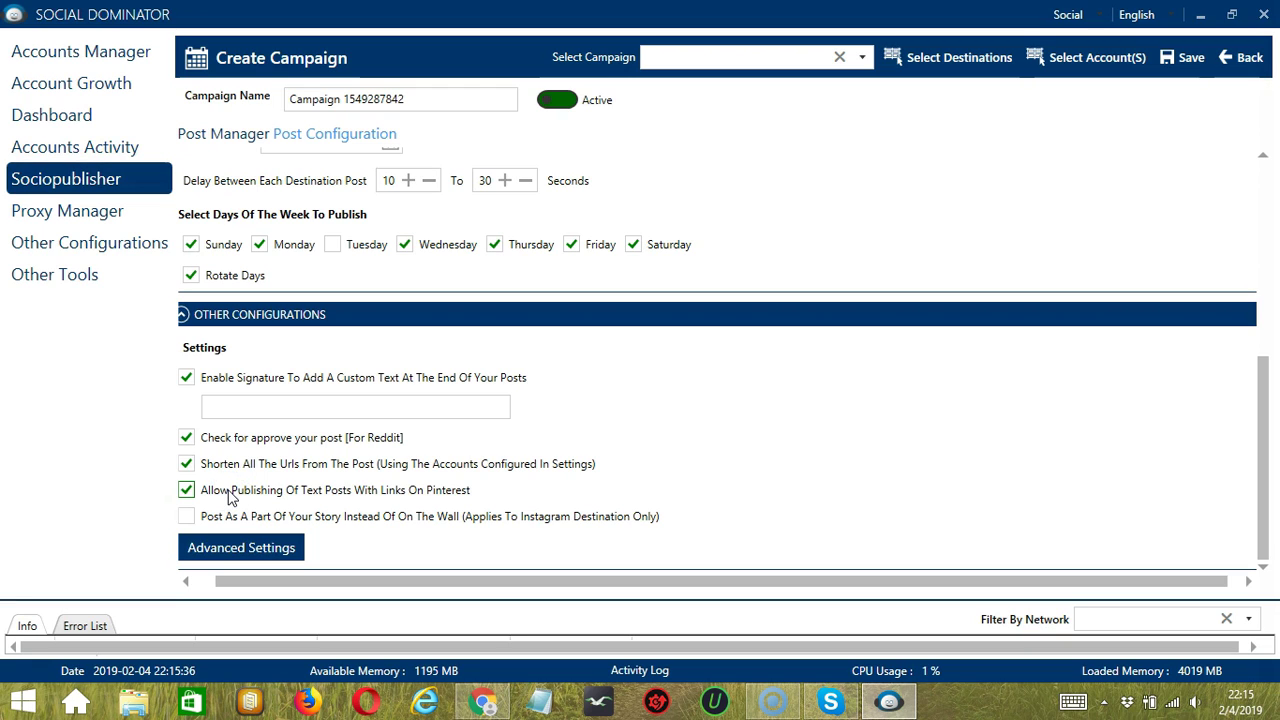
click(390, 520)
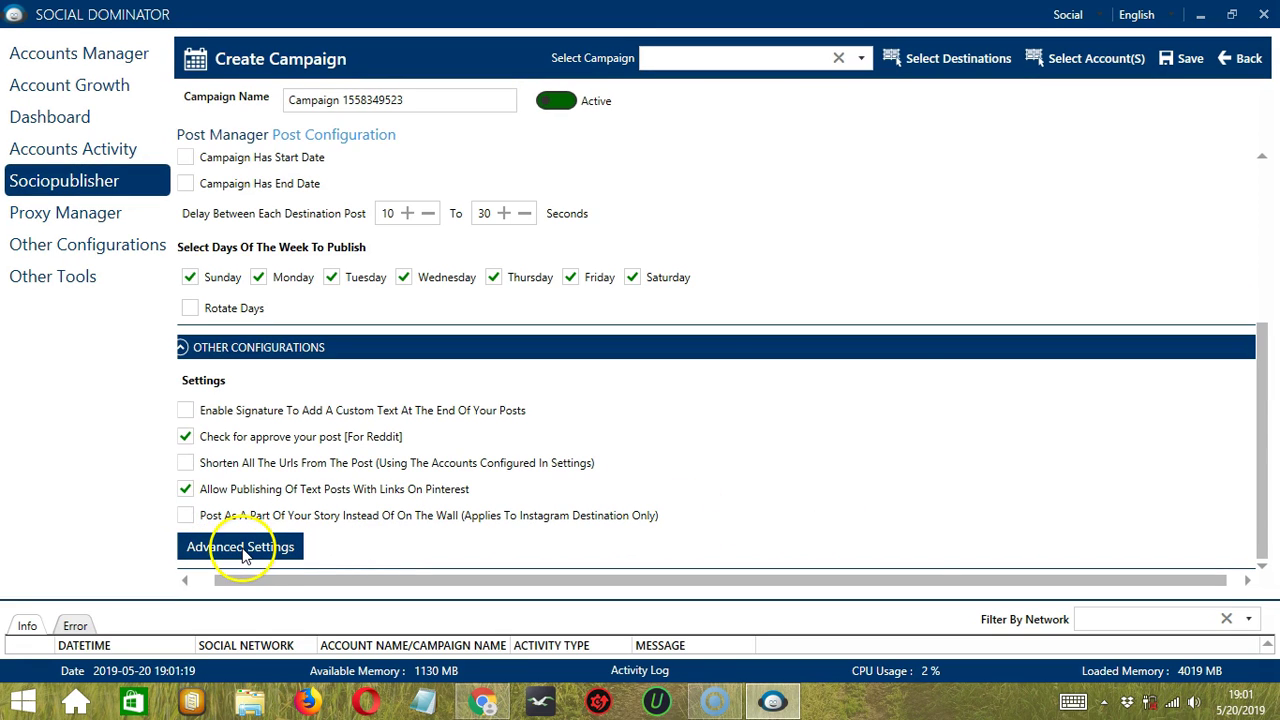
click(244, 552)
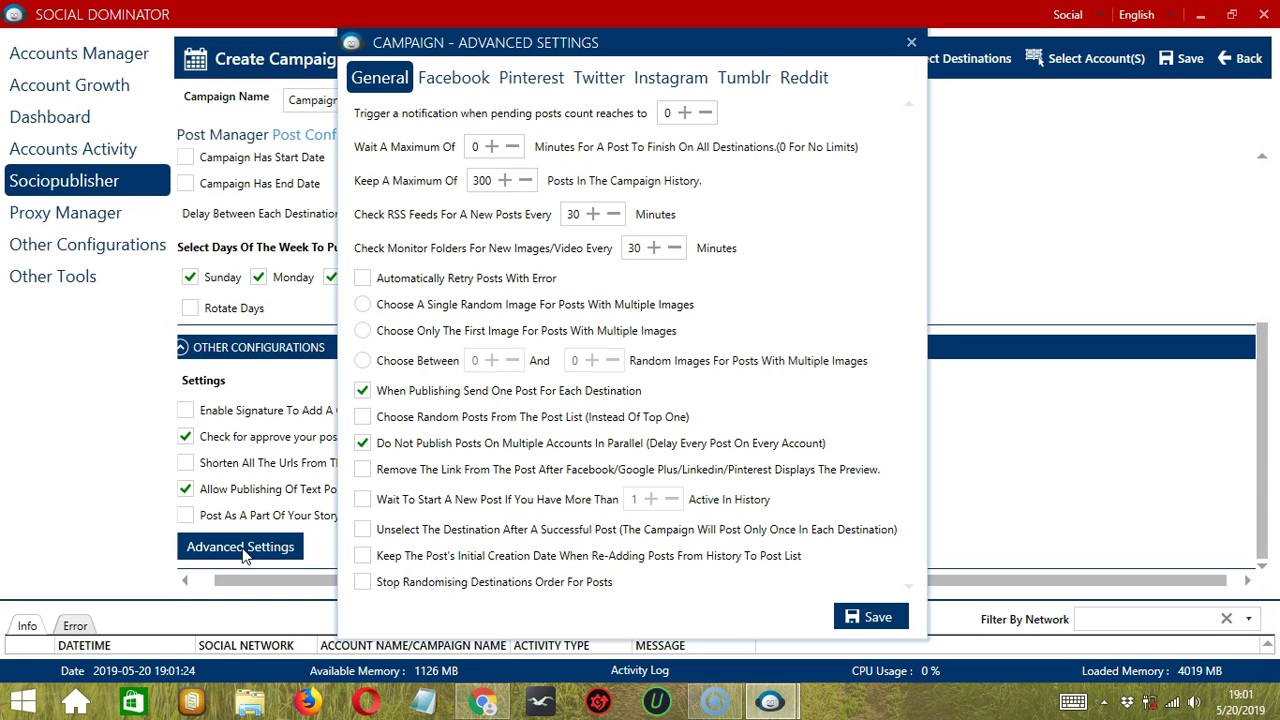
click(533, 84)
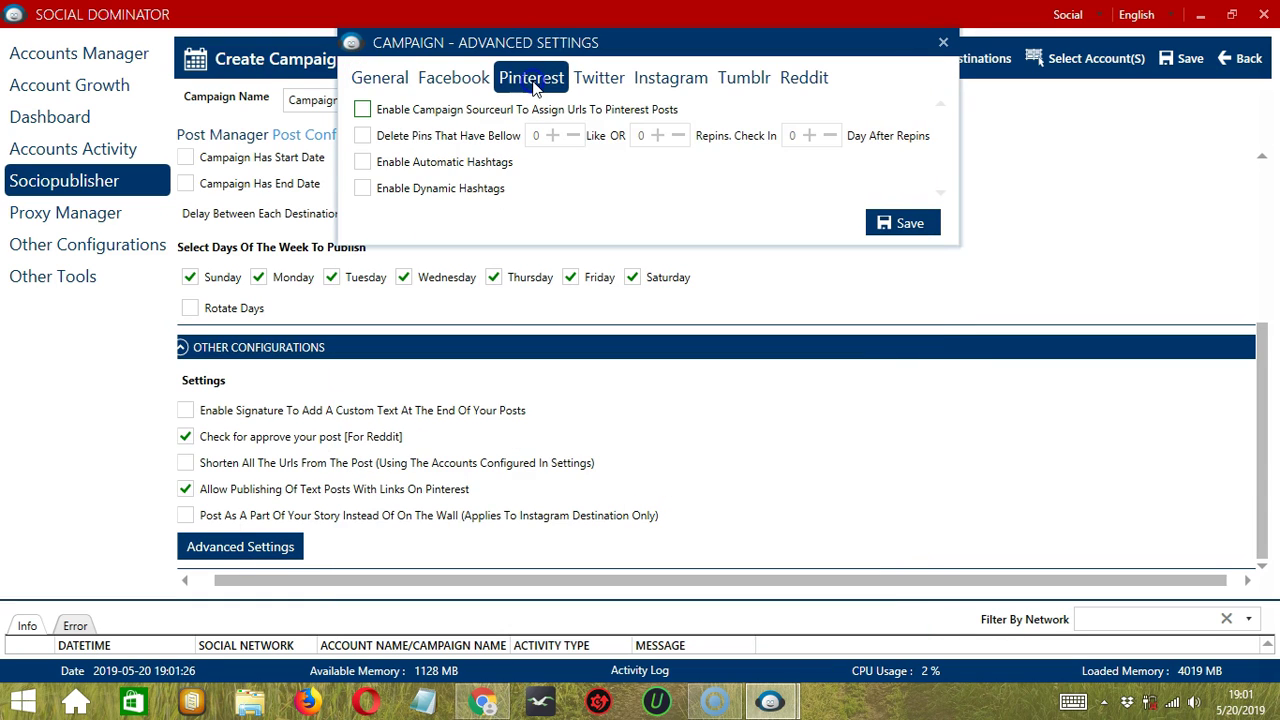
click(361, 109)
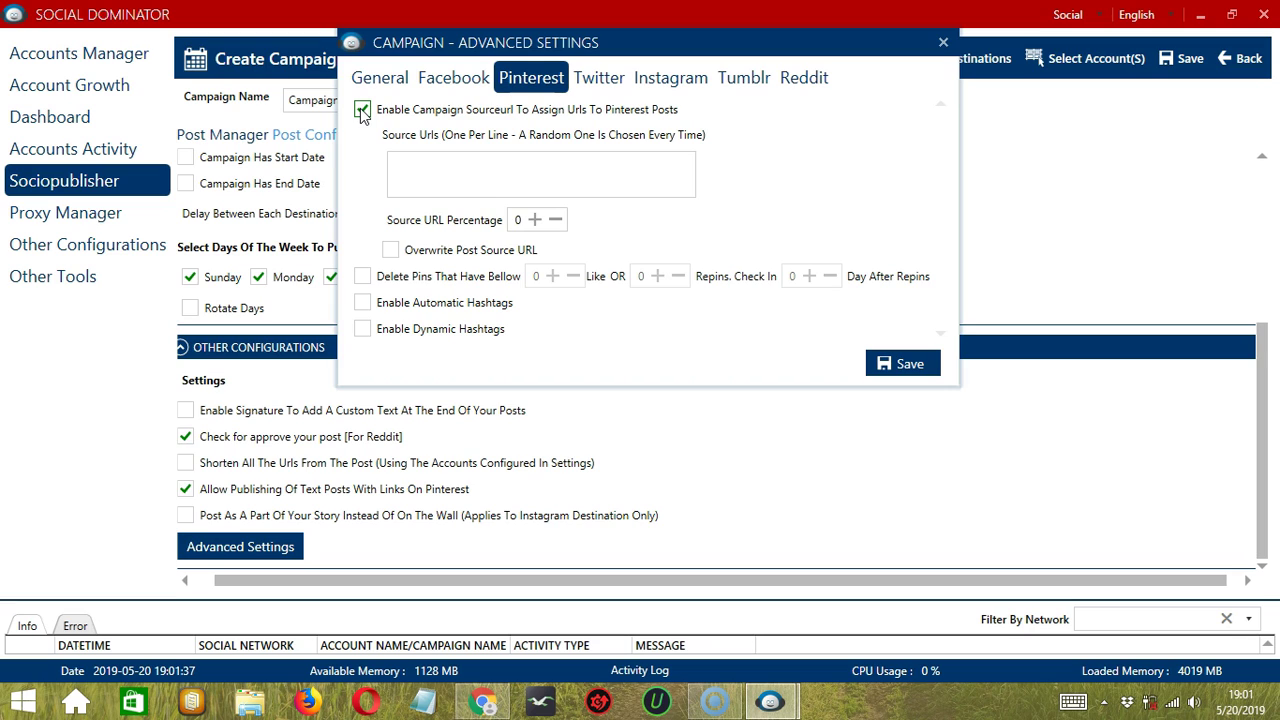
click(473, 164)
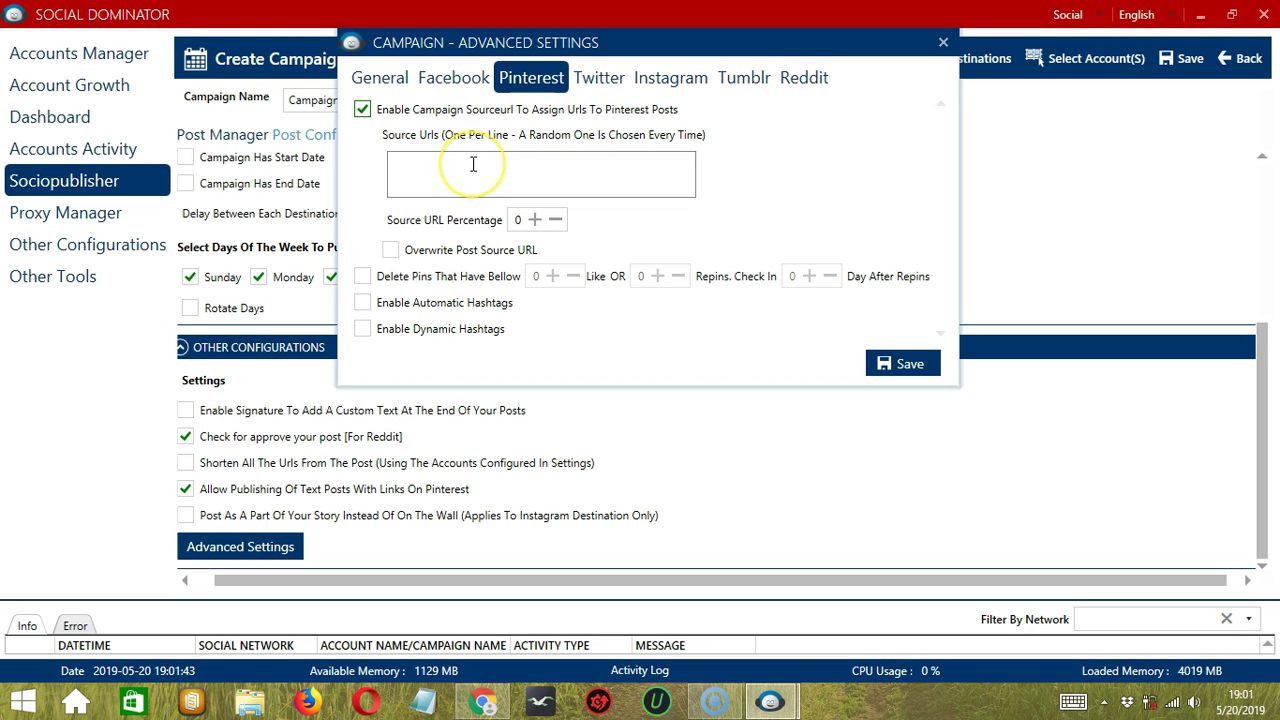
click(473, 164)
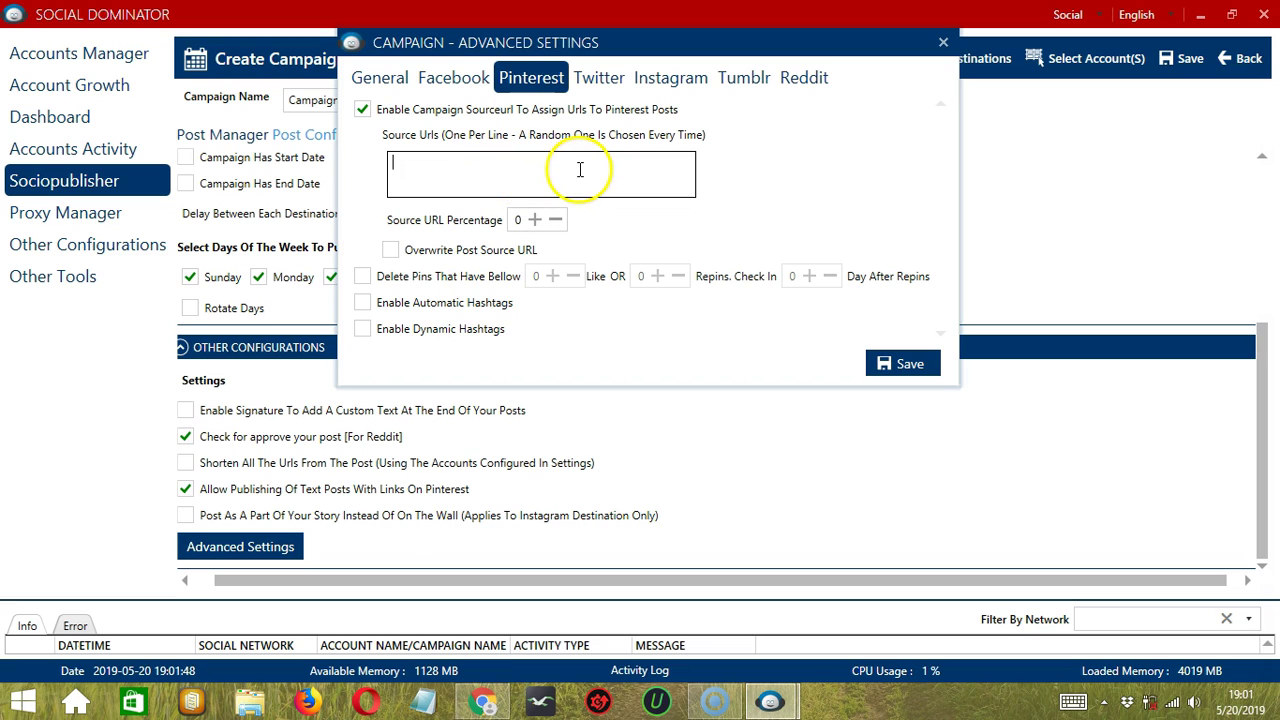
text(https://www.pinterest.ph/cutesypoohcom/cats-kittens-kitties/)
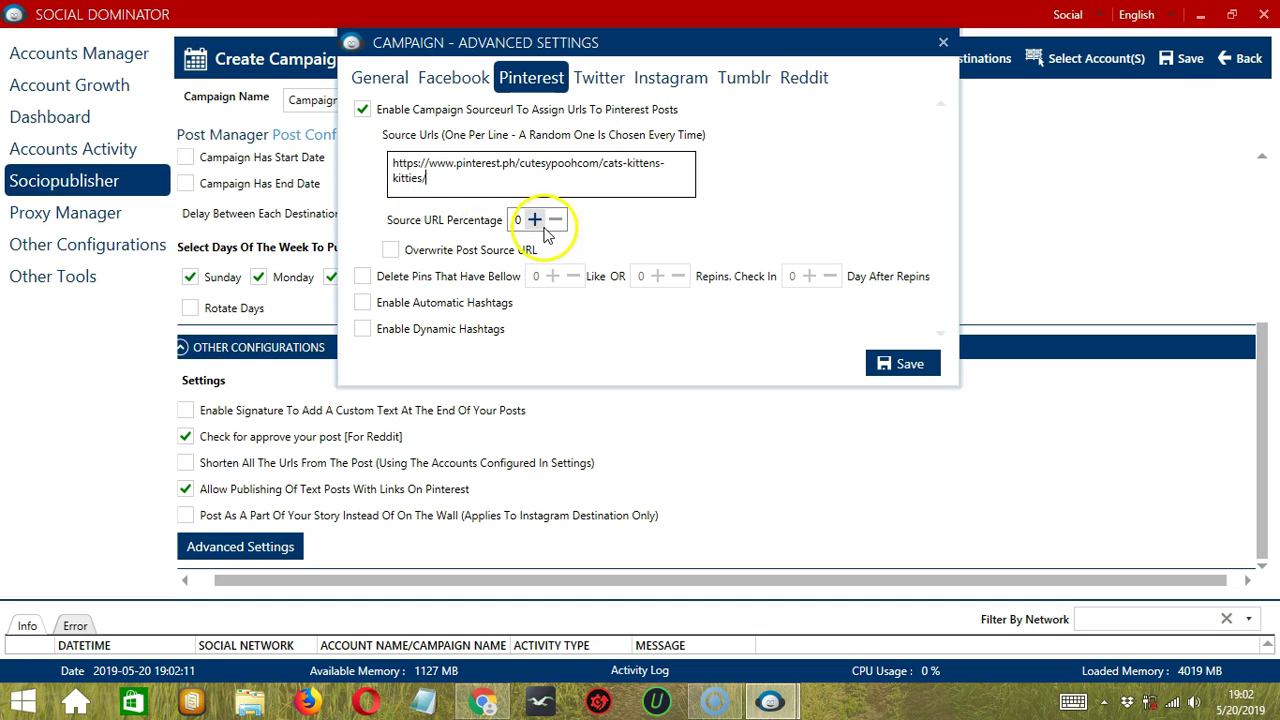
click(391, 252)
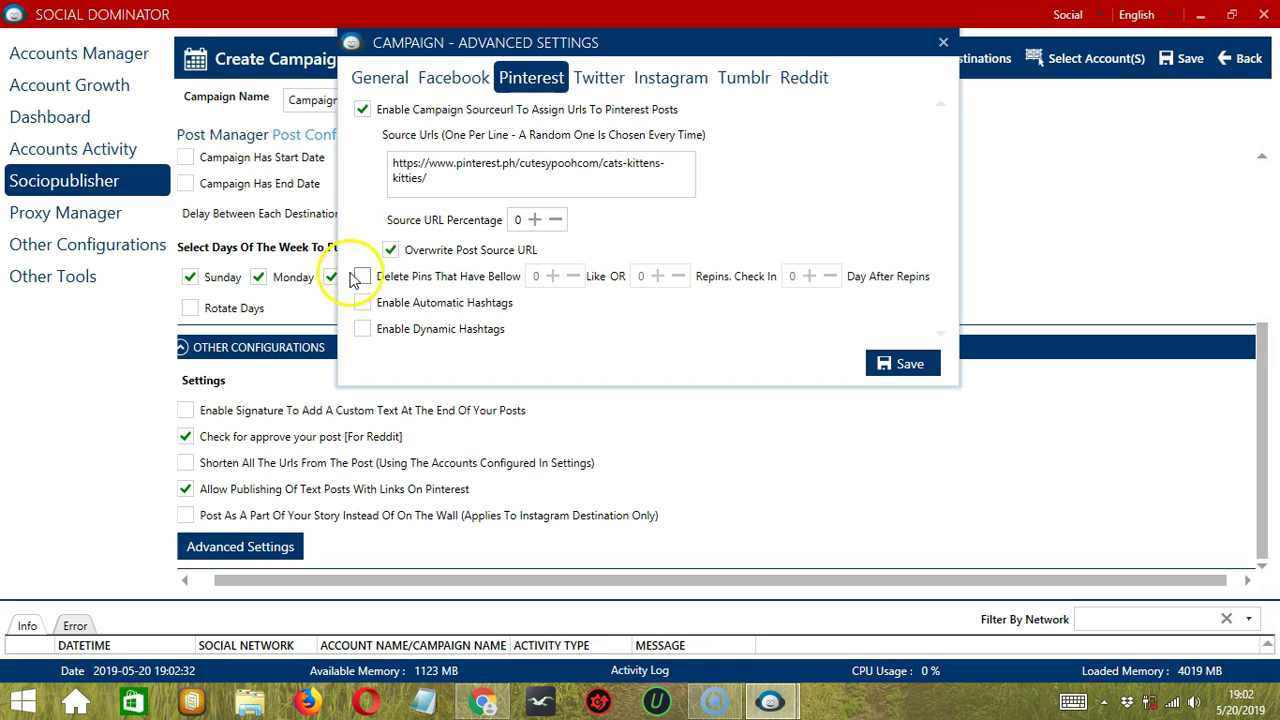
Enable deletion of pins that have below 5 likes or 5 repins in the Pinterest settings.
click(363, 279)
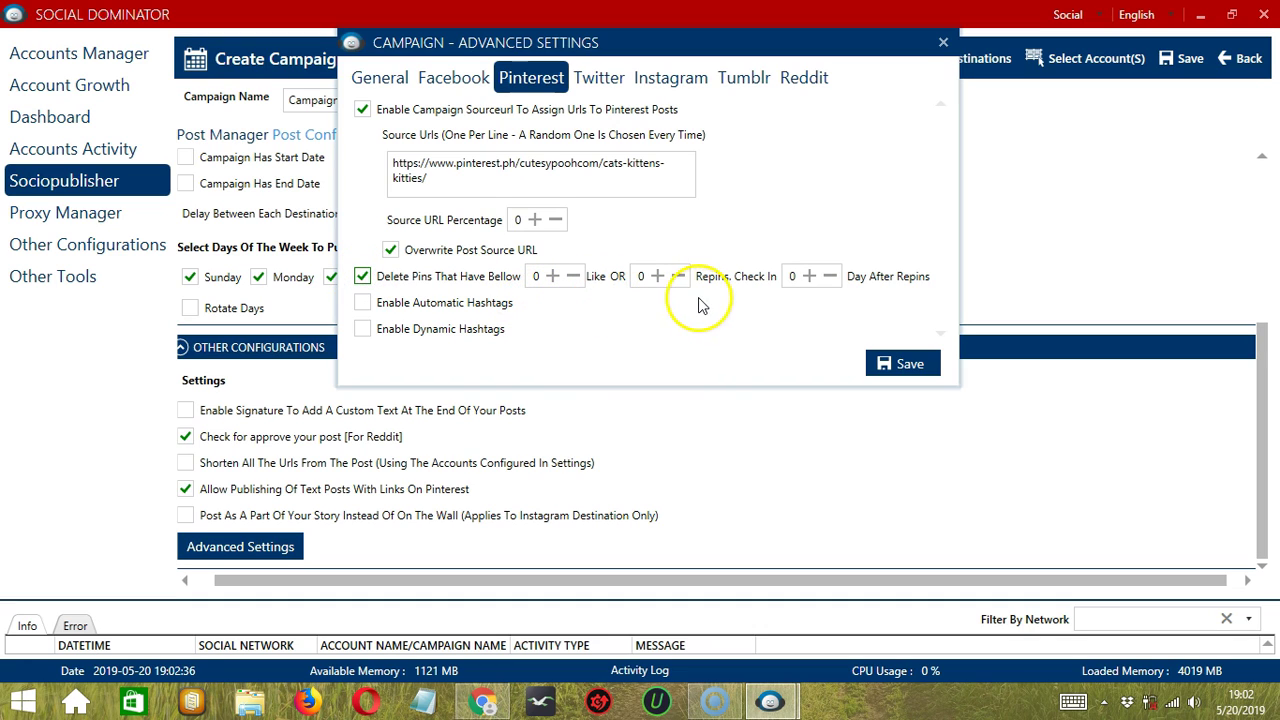
scroll(555, 280, up, 5)
click(539, 287)
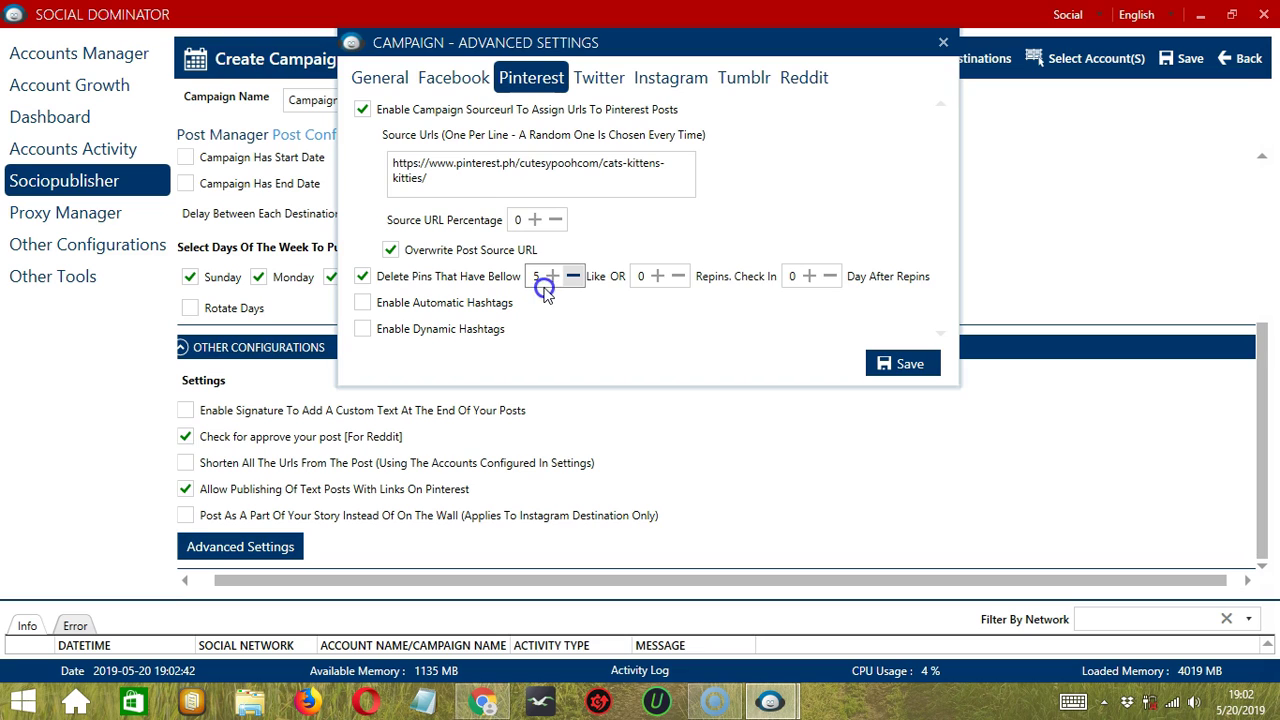
click(651, 275)
scroll(655, 277, up, 4)
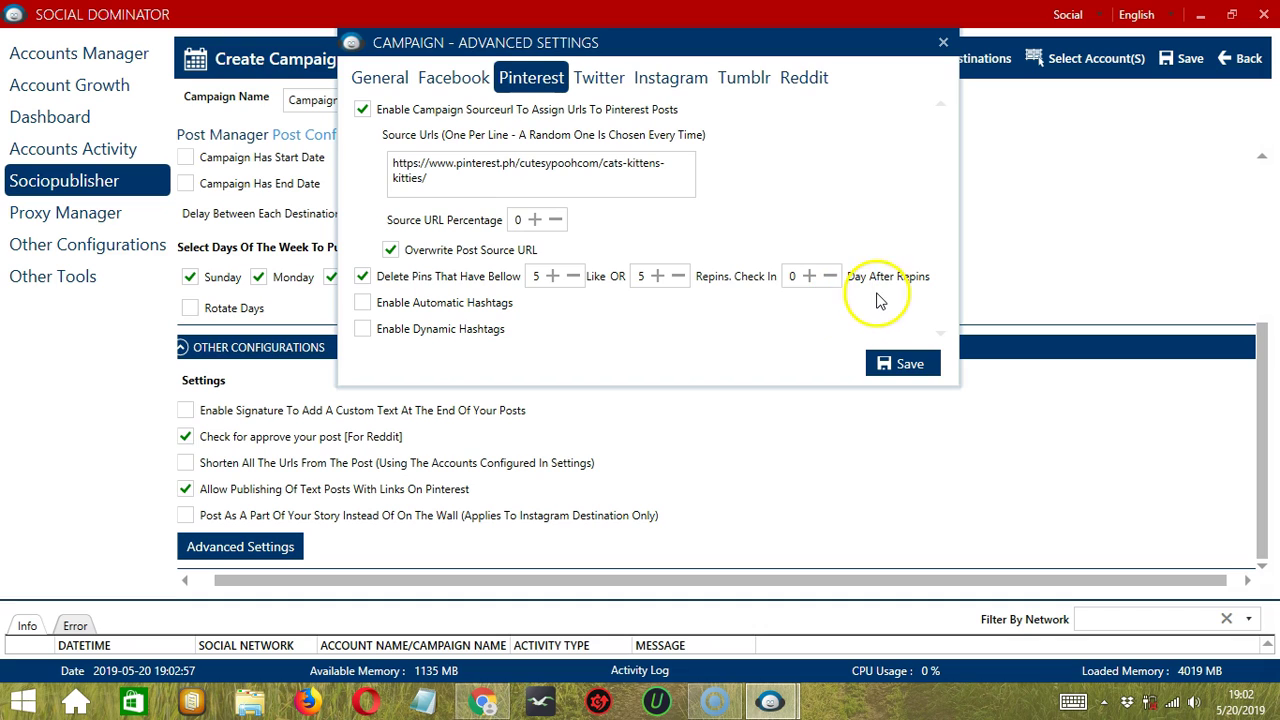
Enable automatic and dynamic hashtags for Pinterest, adding hashtags even if the post already has them.
click(362, 303)
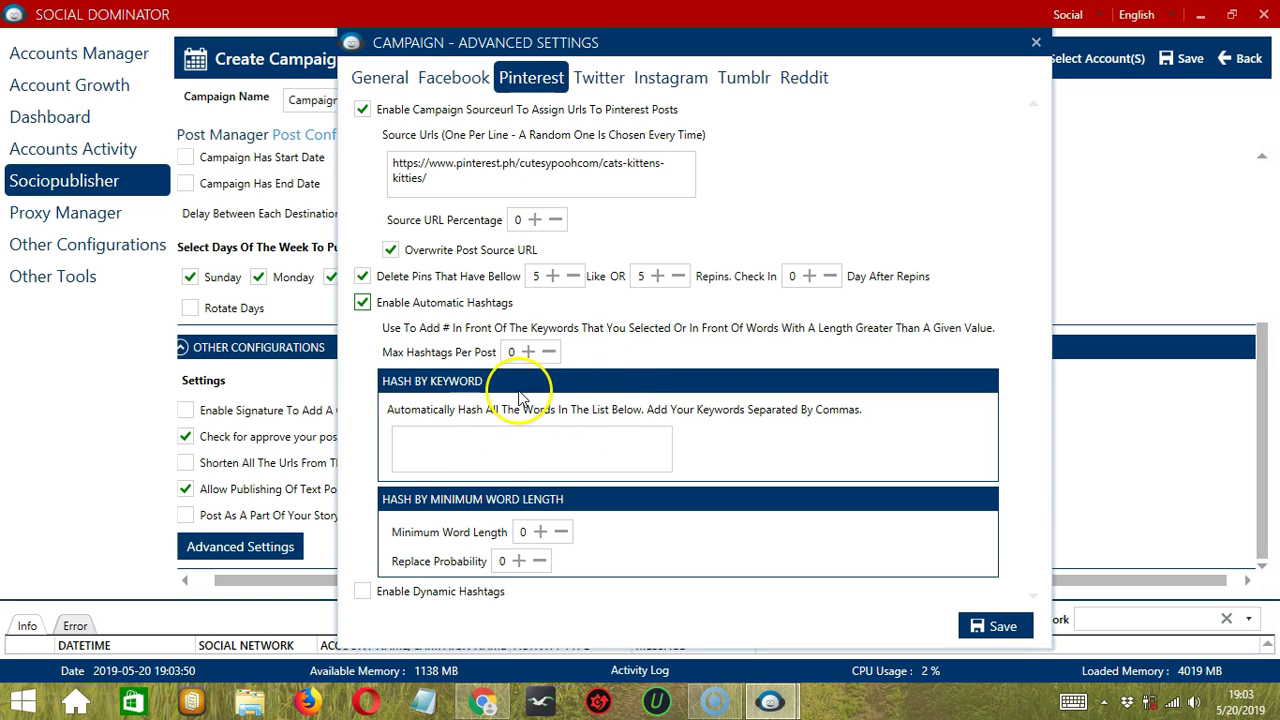
click(470, 440)
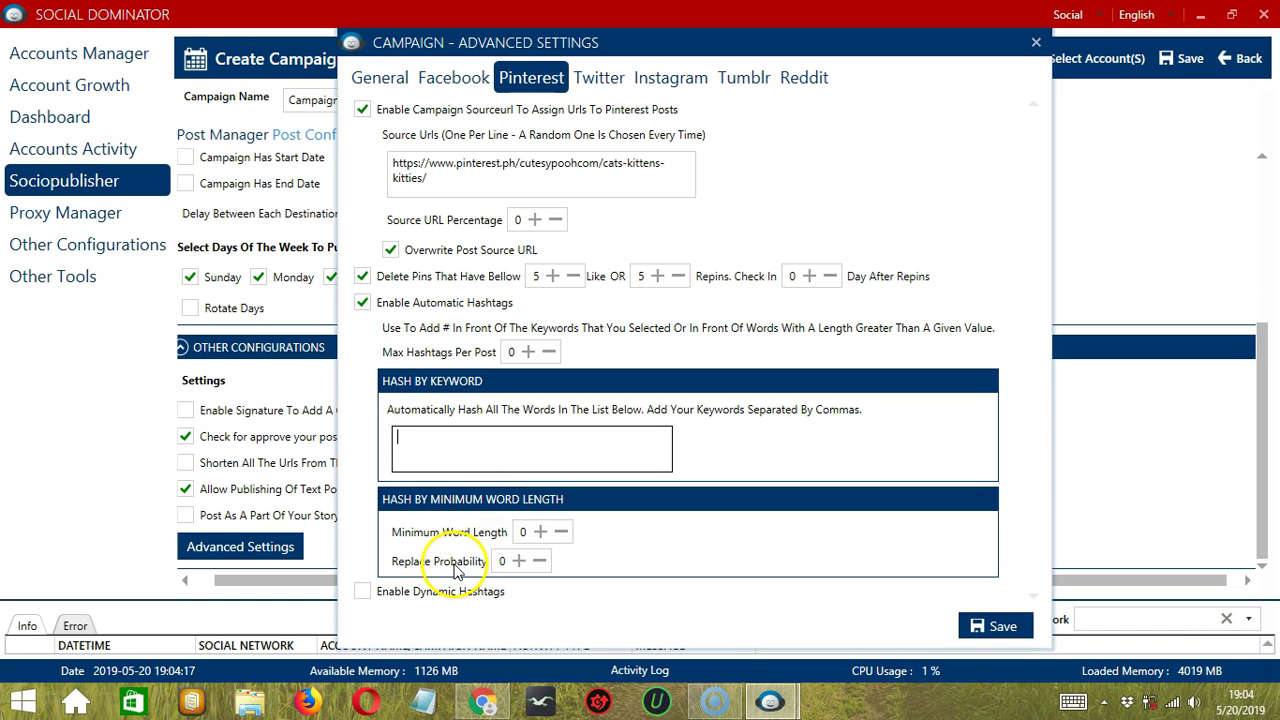
click(362, 591)
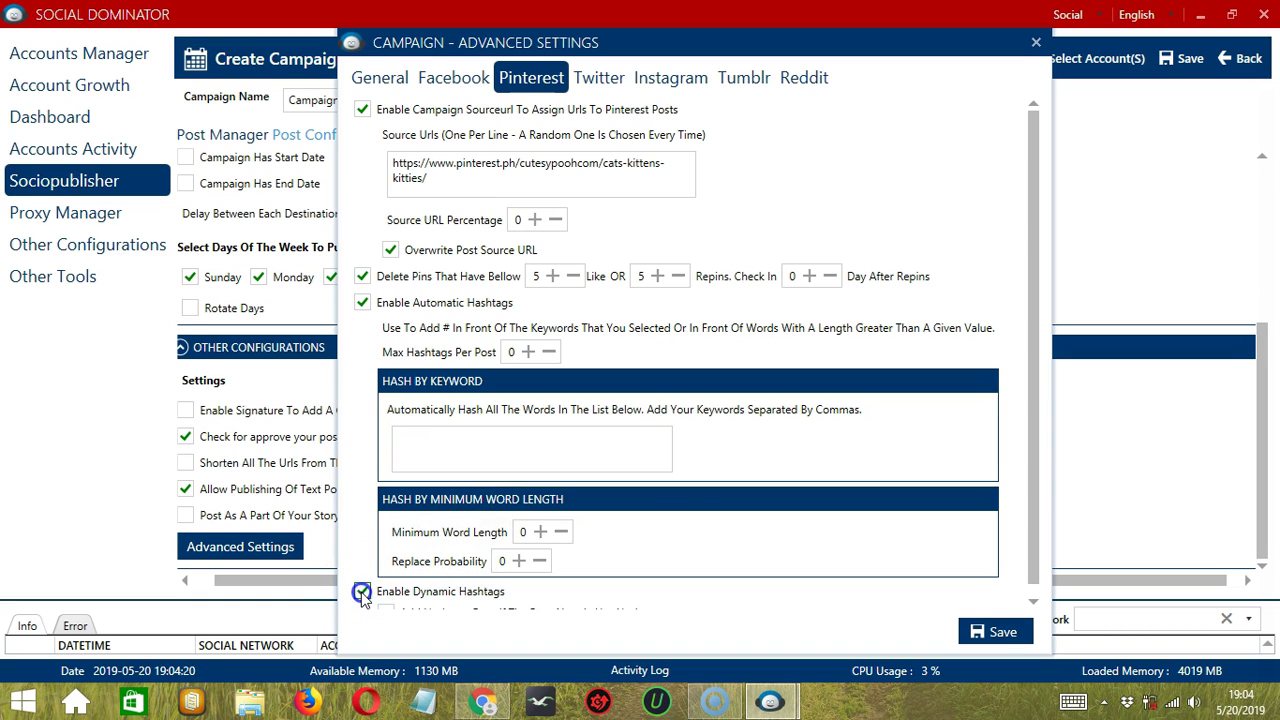
scroll(702, 532, down, 1)
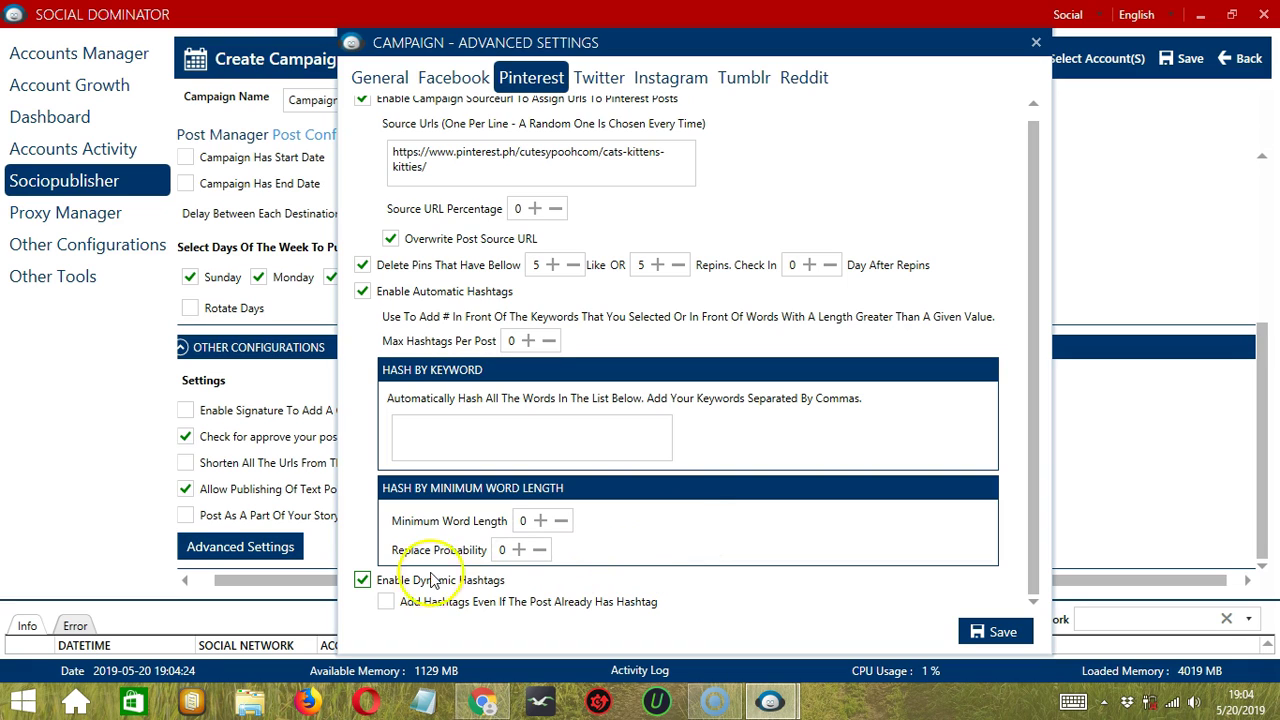
click(387, 602)
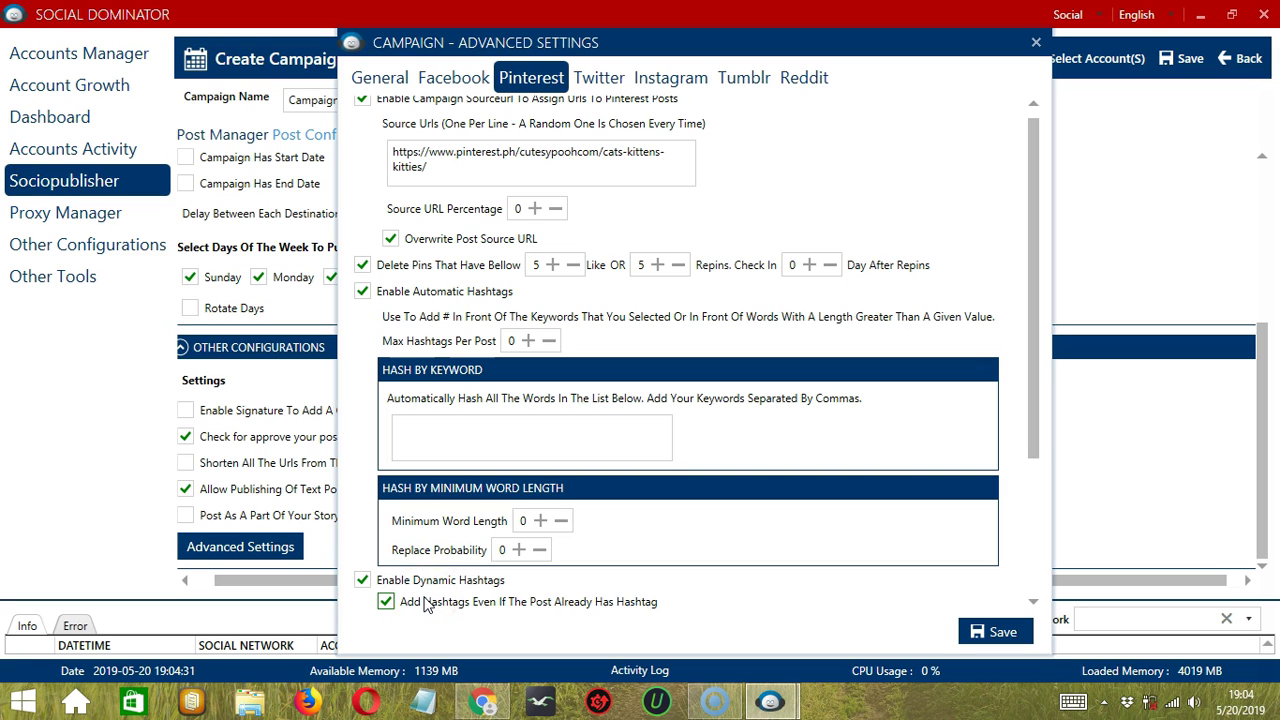
scroll(650, 520, down, 2)
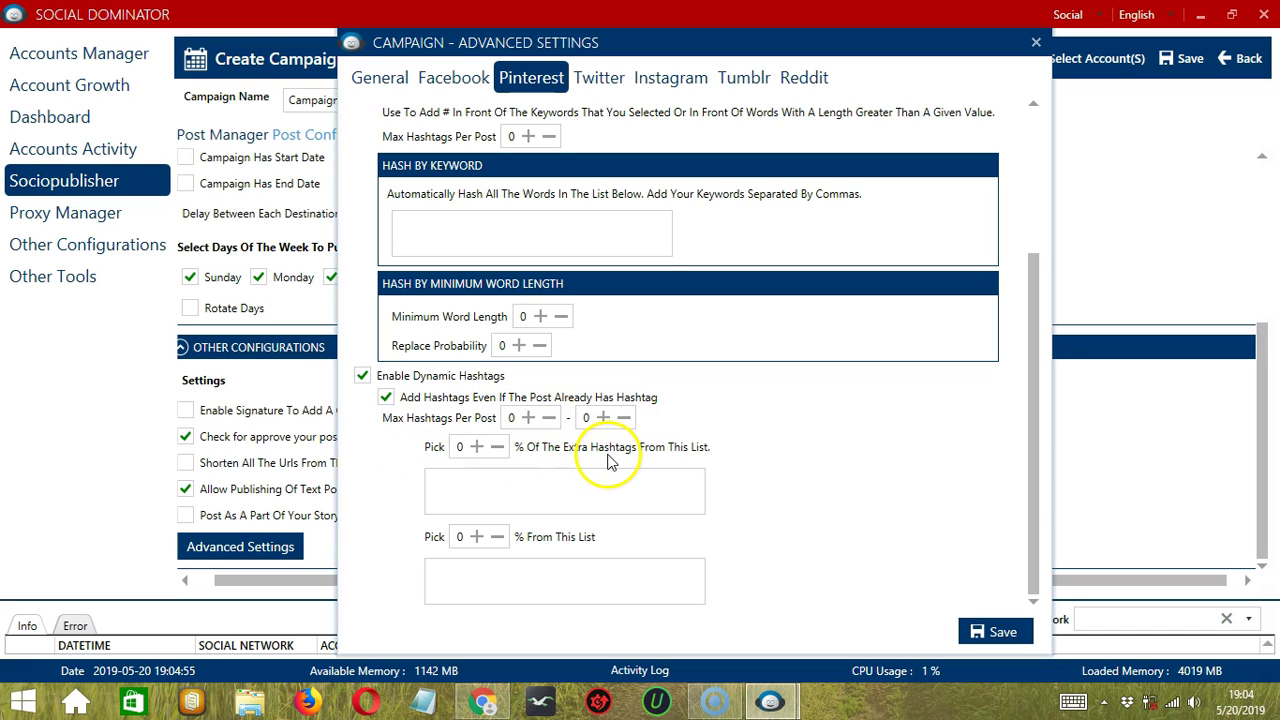
Leave the extra hashtag lists empty and save the campaign's advanced settings.
click(543, 495)
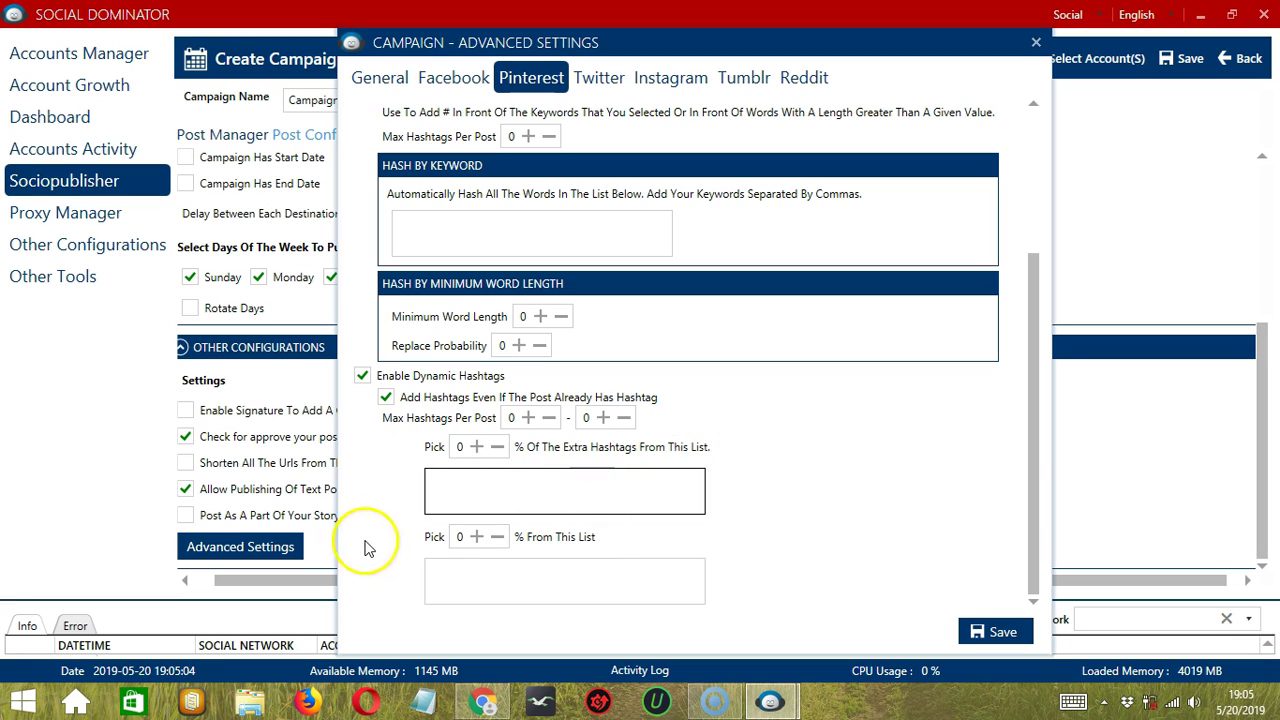
click(843, 561)
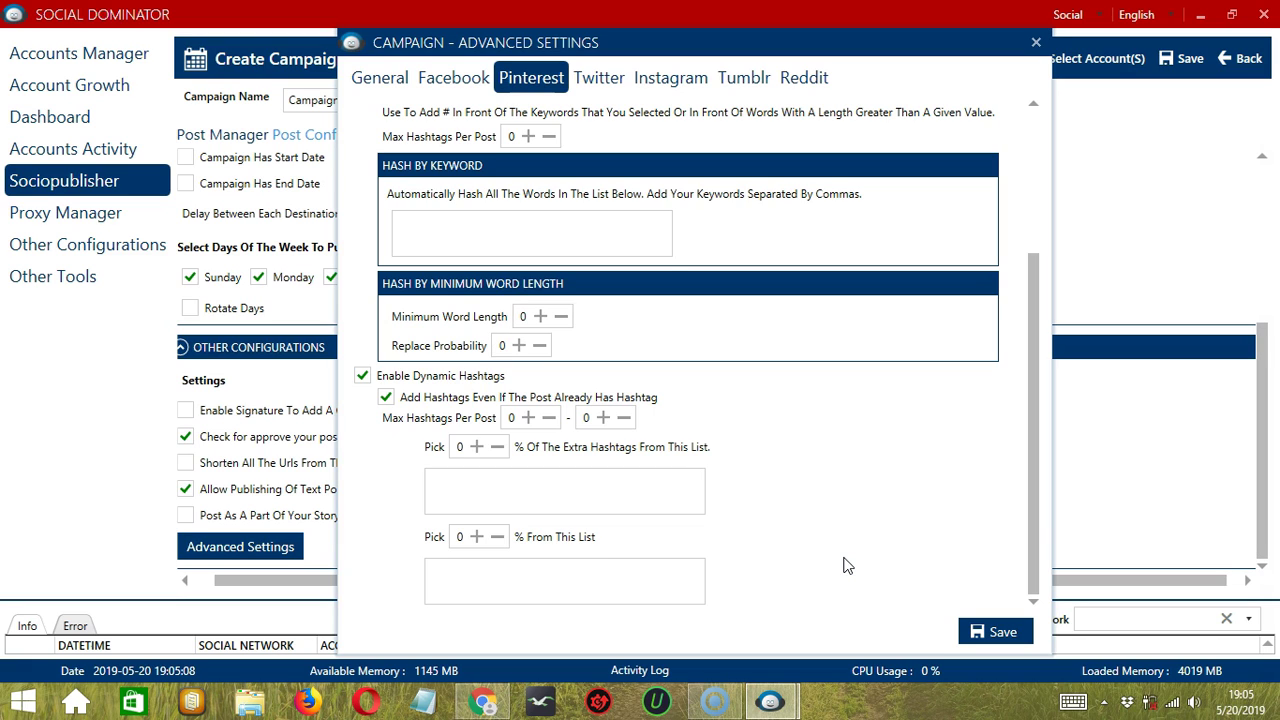
click(843, 566)
click(998, 632)
click(940, 464)
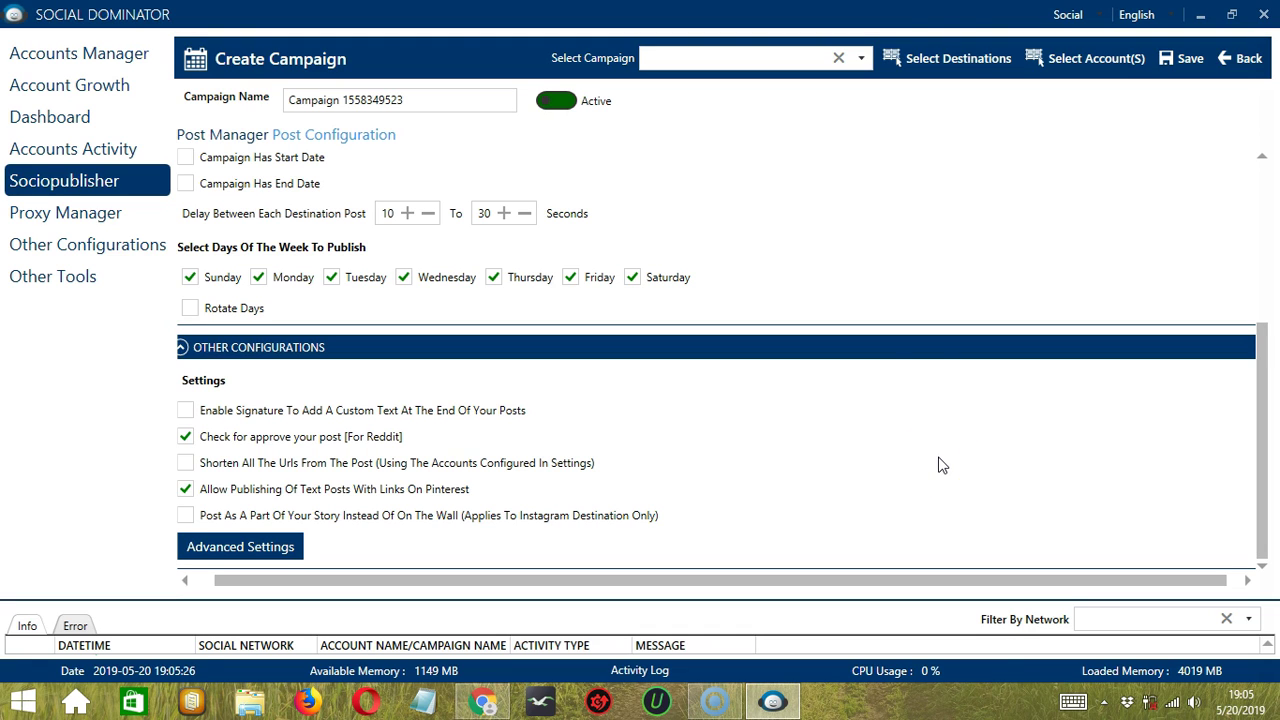
click(952, 60)
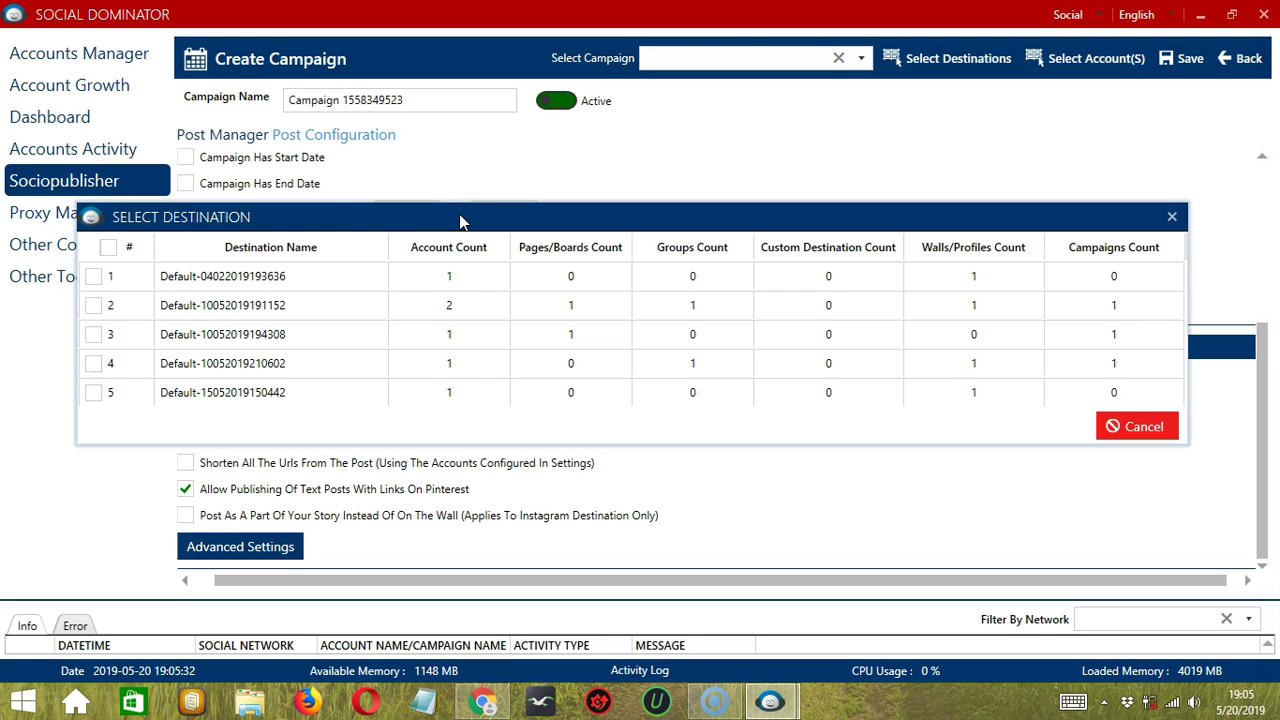
click(93, 335)
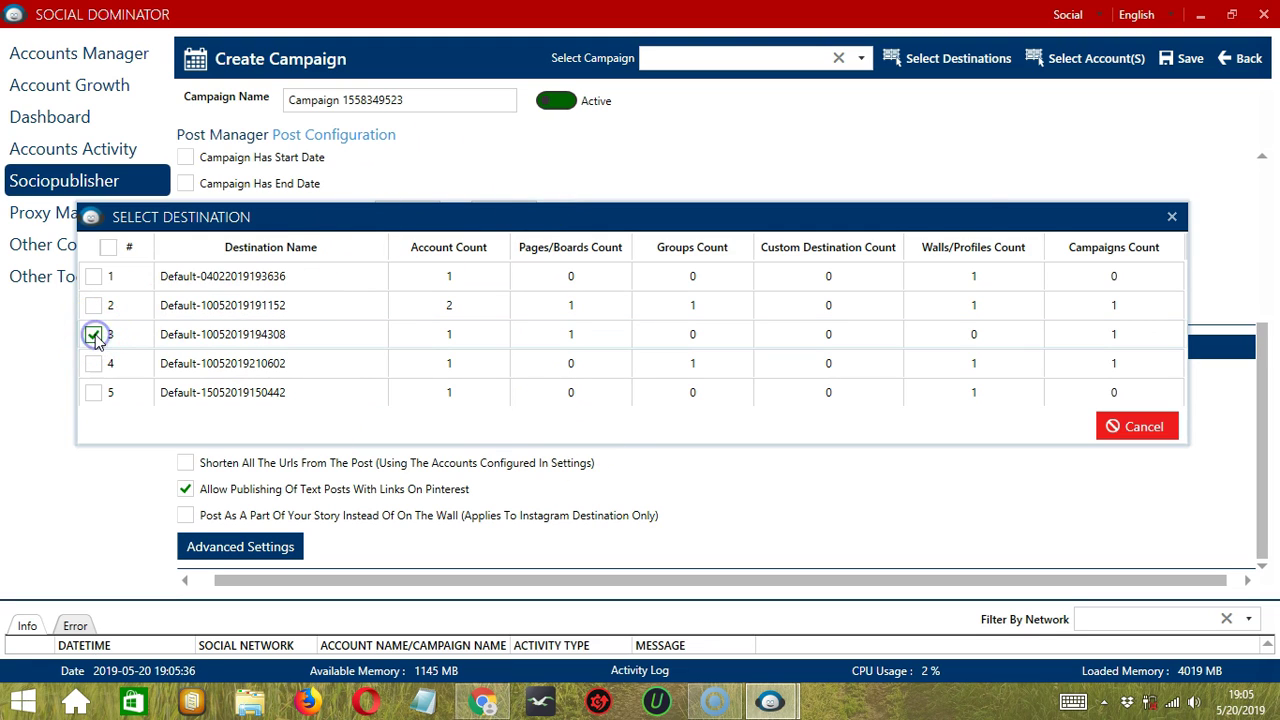
click(1171, 217)
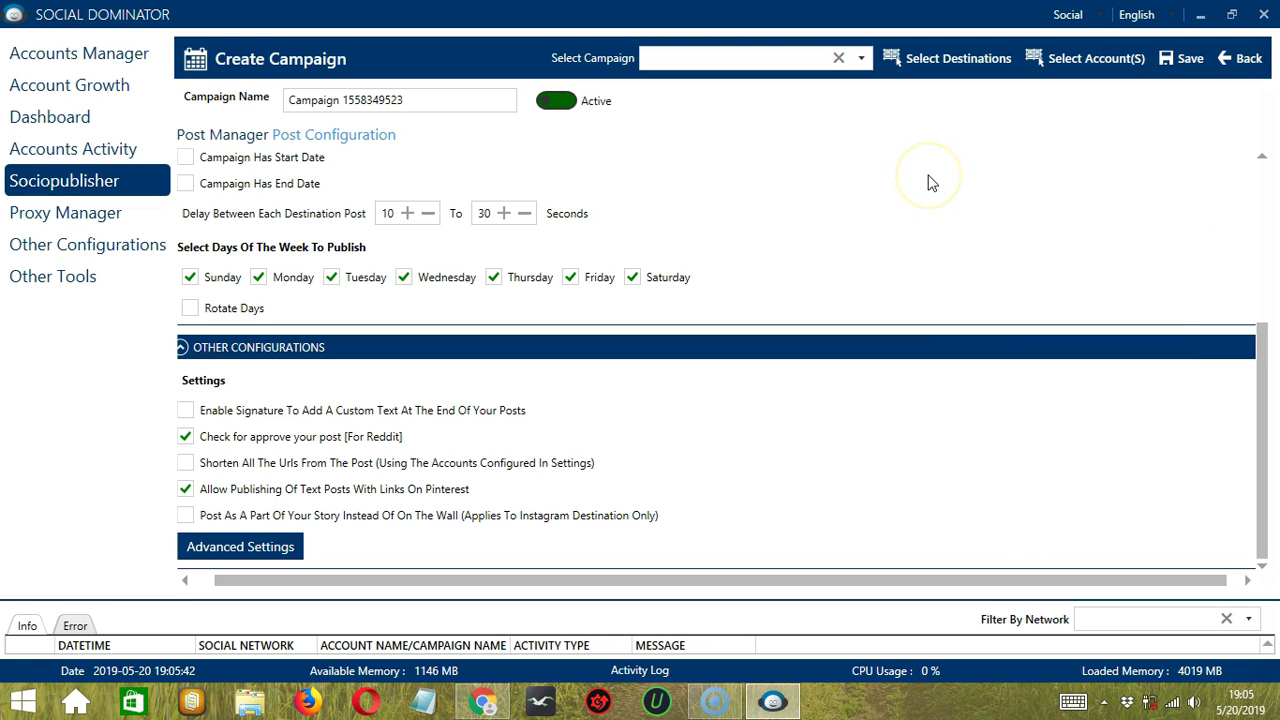
Save a new destination containing only the Pinterest account, without selecting any board, and save the campaign.
click(1098, 68)
click(117, 531)
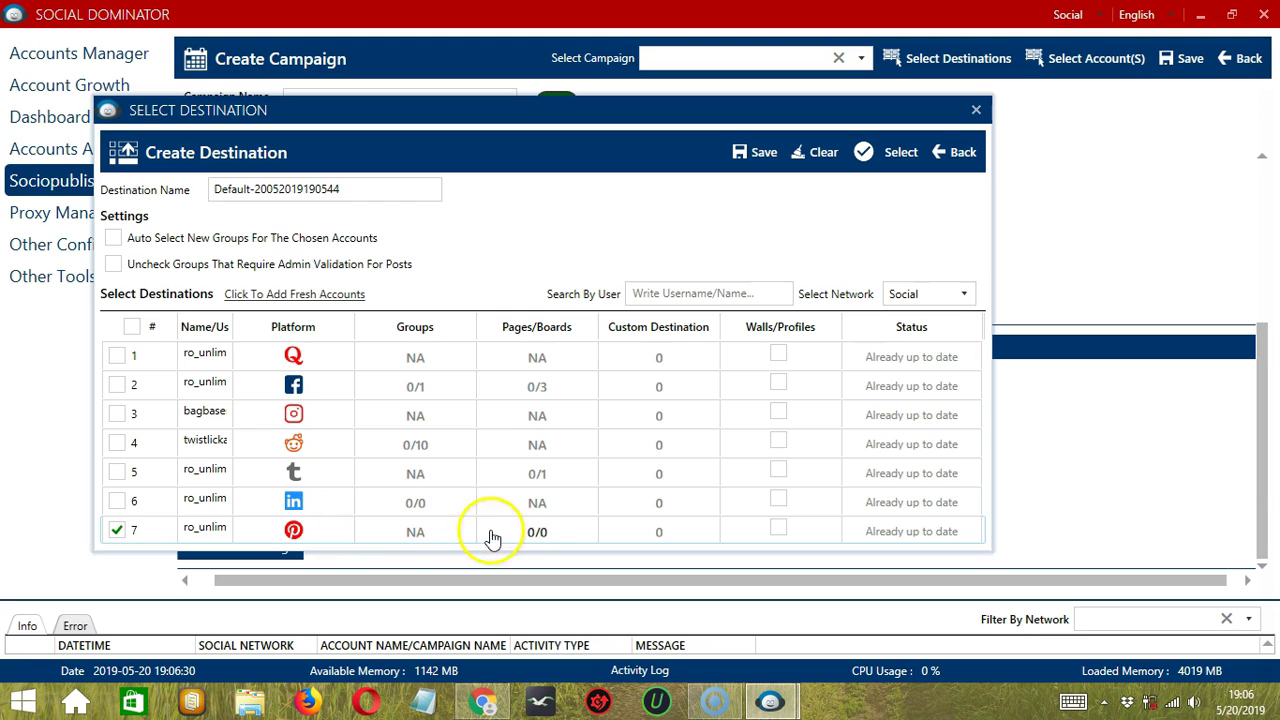
click(553, 534)
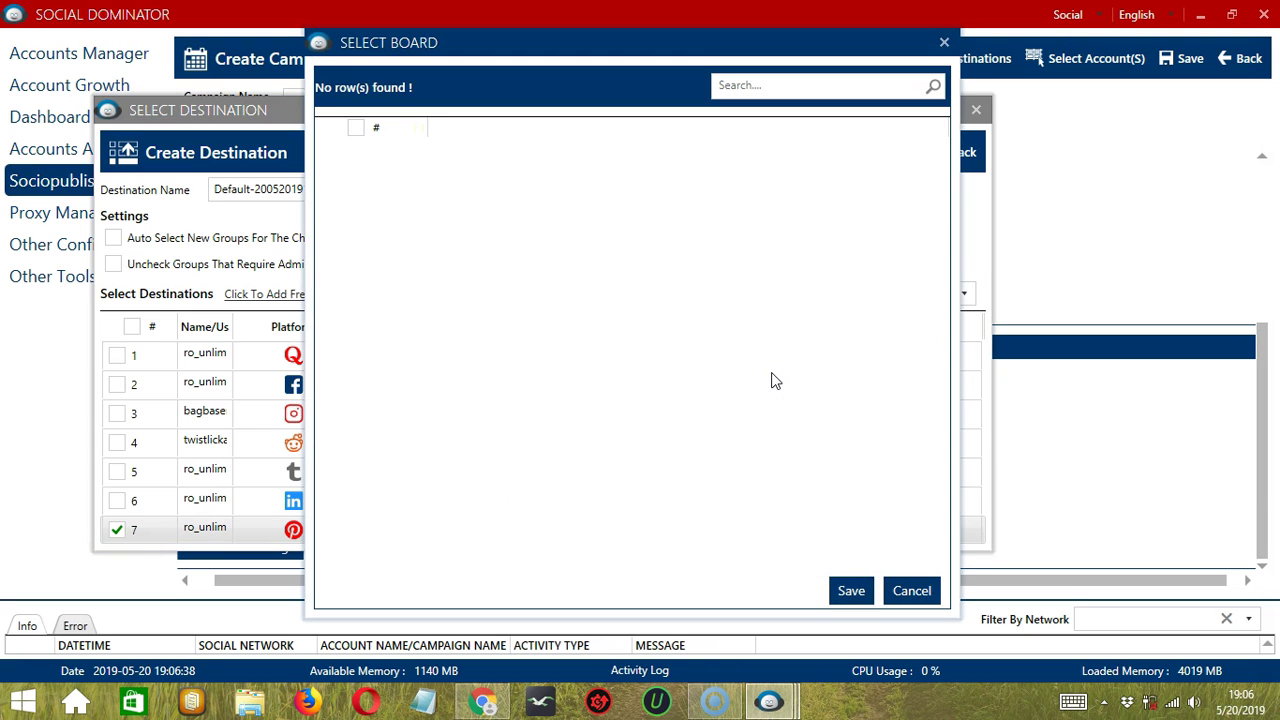
click(892, 594)
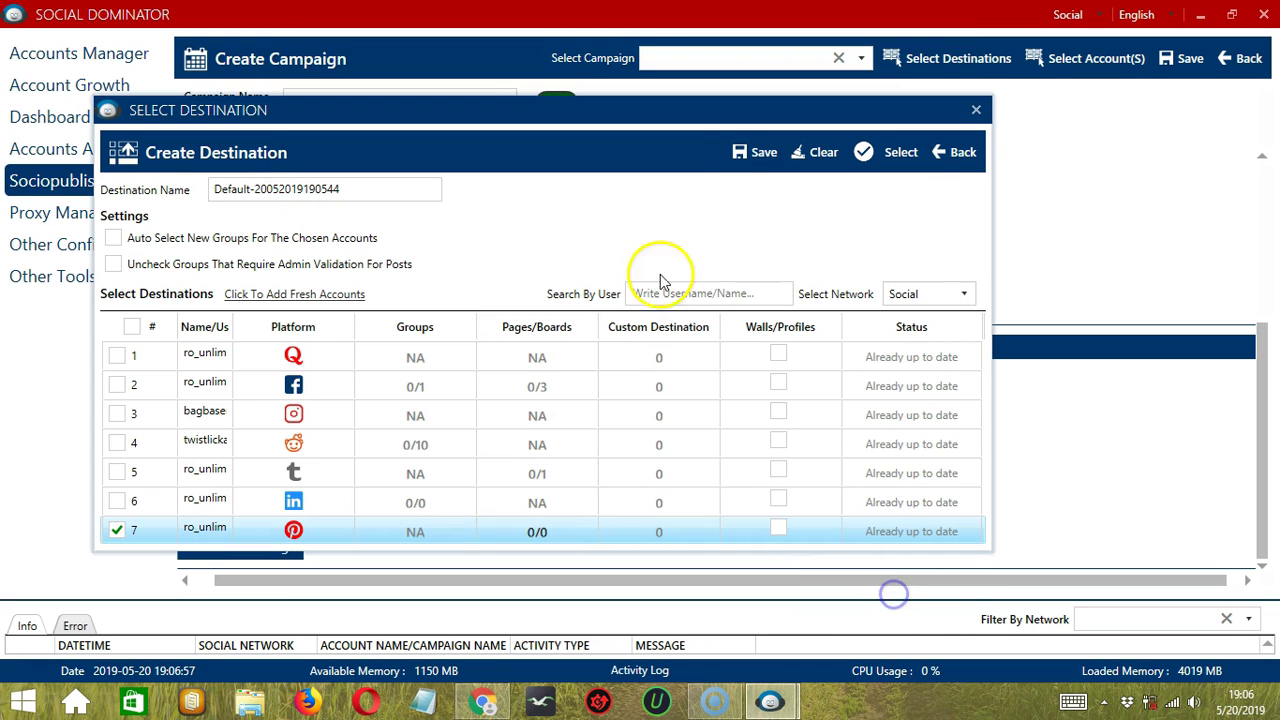
click(760, 160)
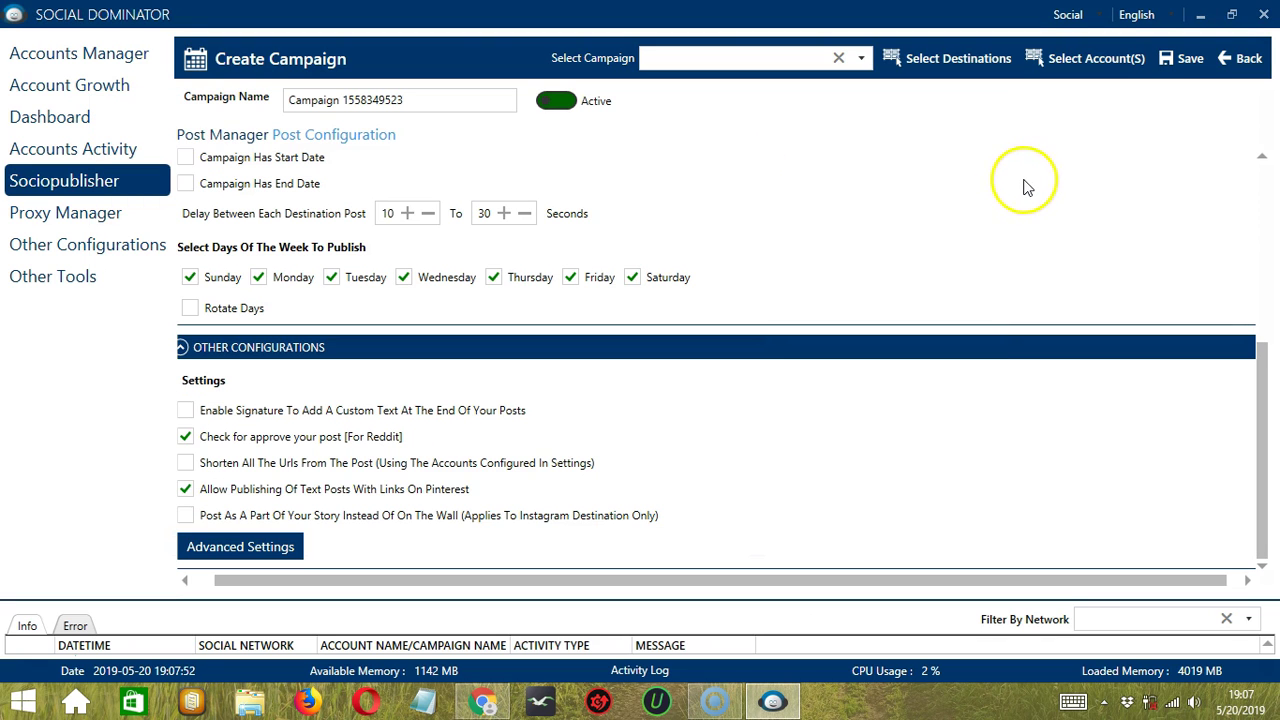
click(1182, 62)
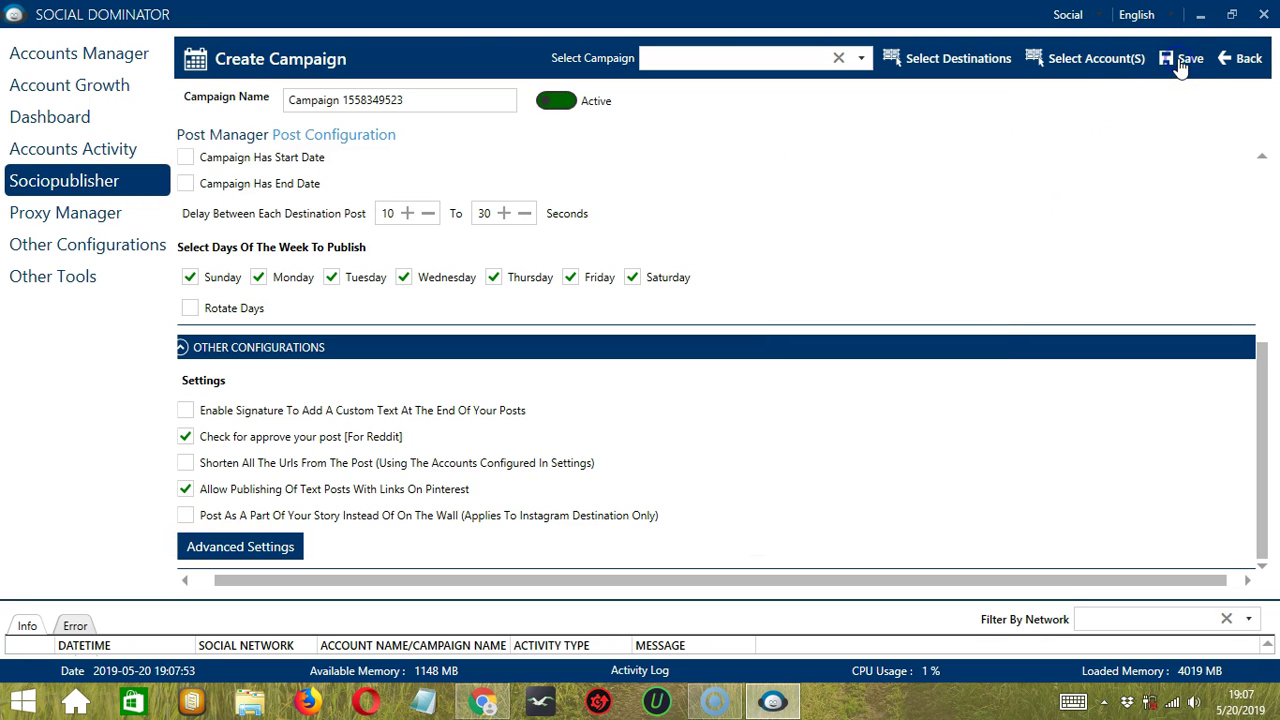